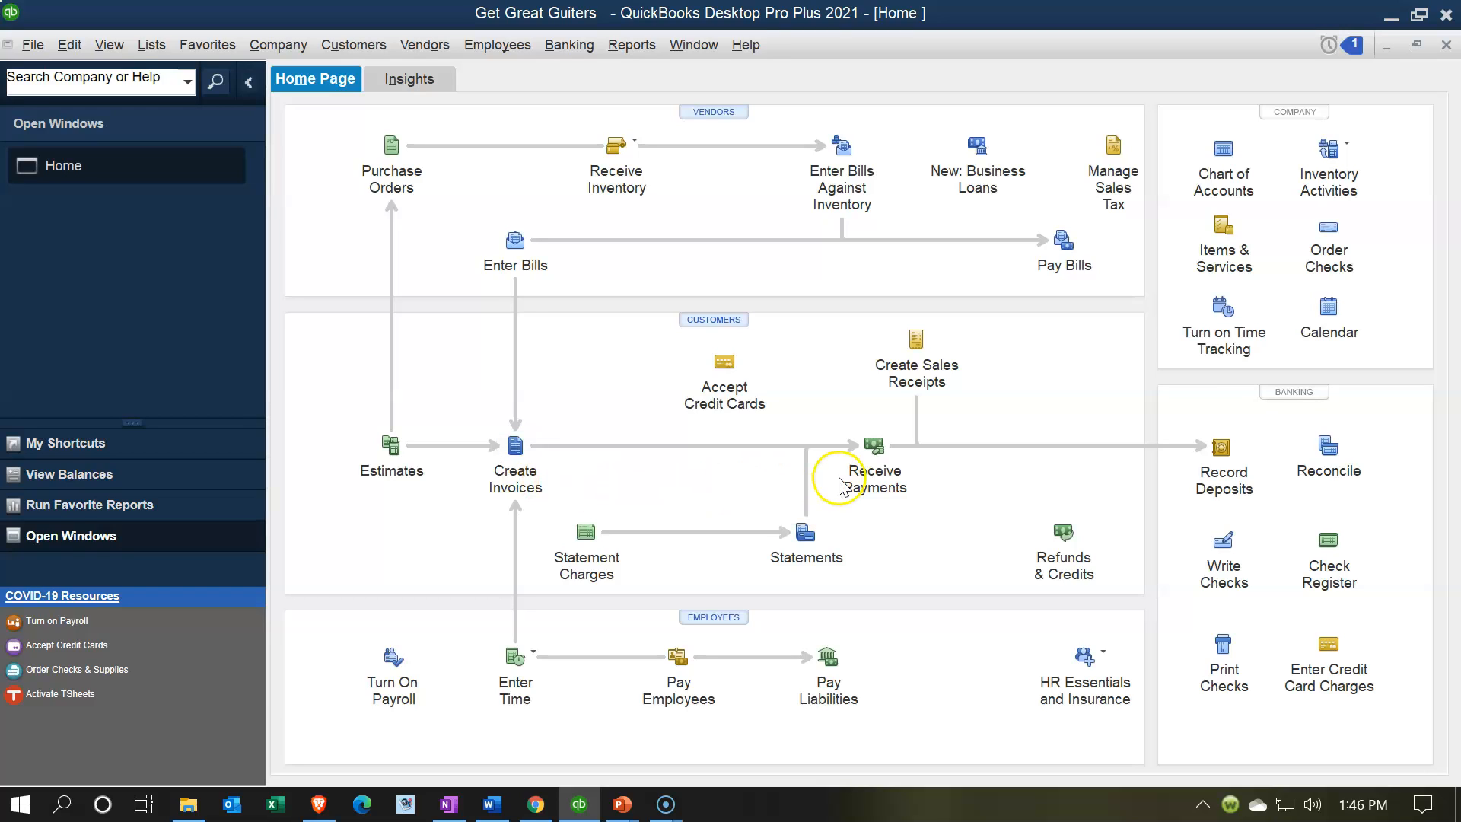
click(867, 515)
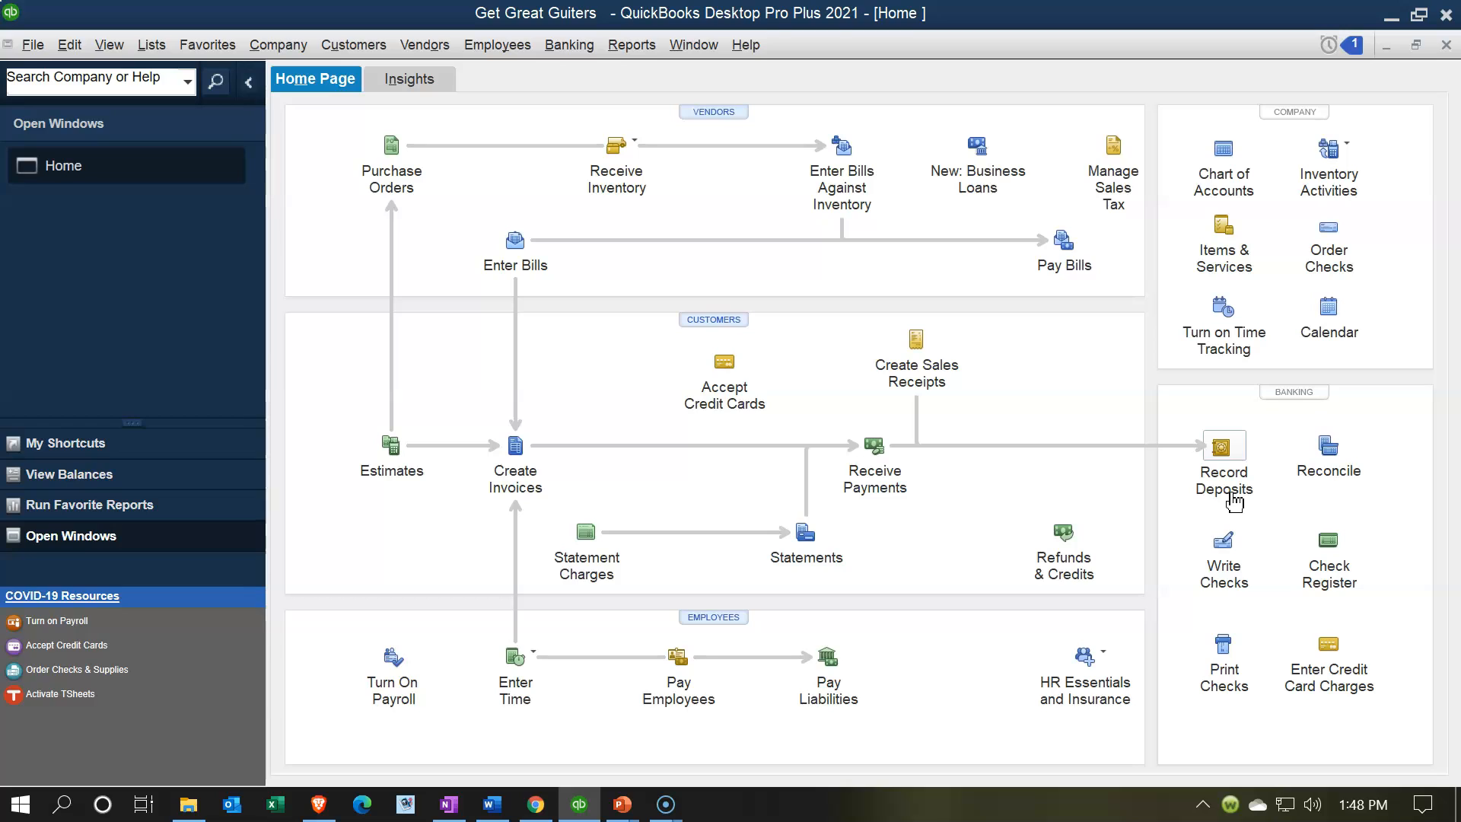
click(888, 509)
Open the standard Balance Sheet report.
click(627, 54)
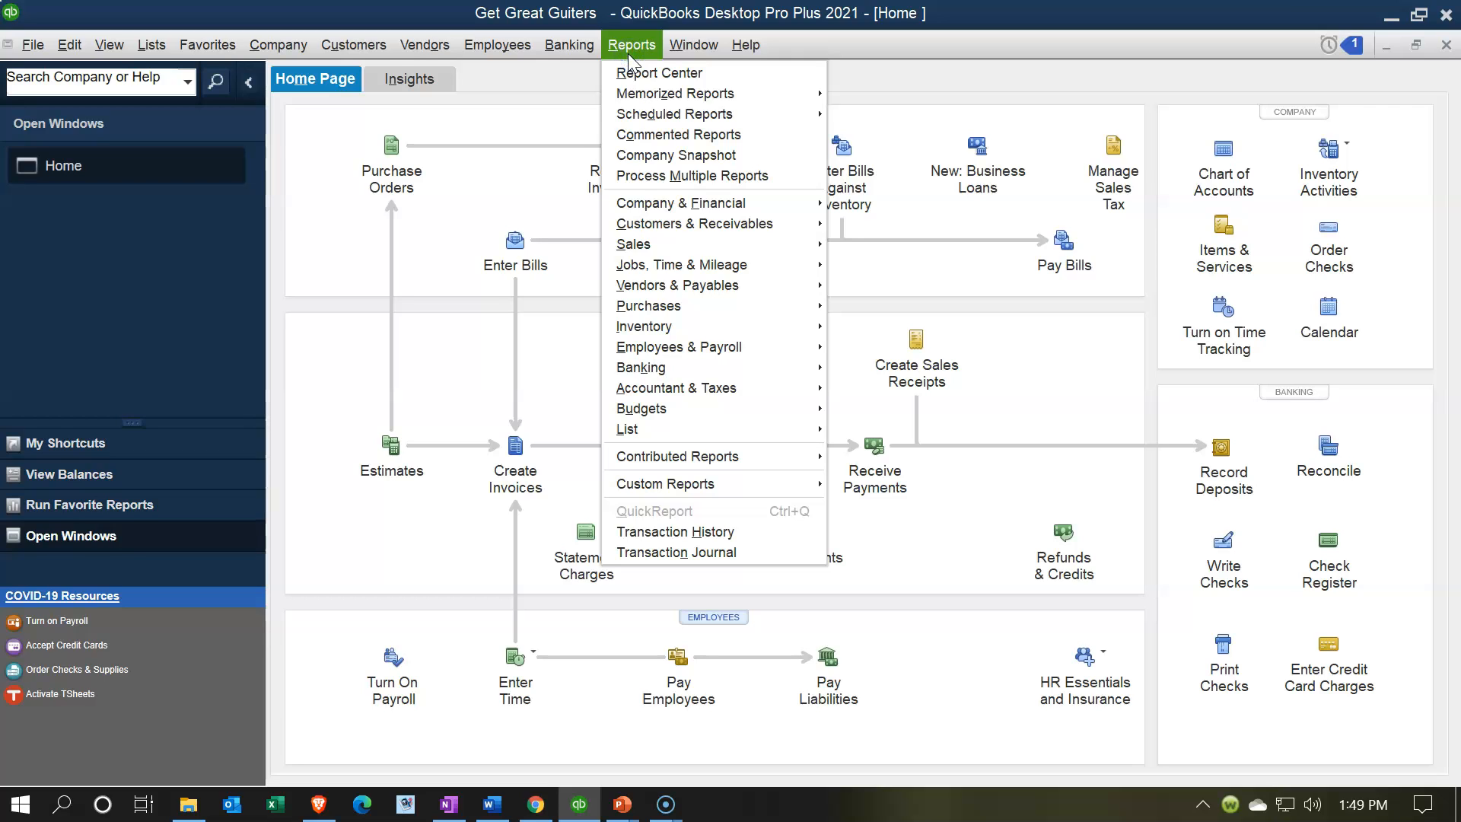
click(662, 202)
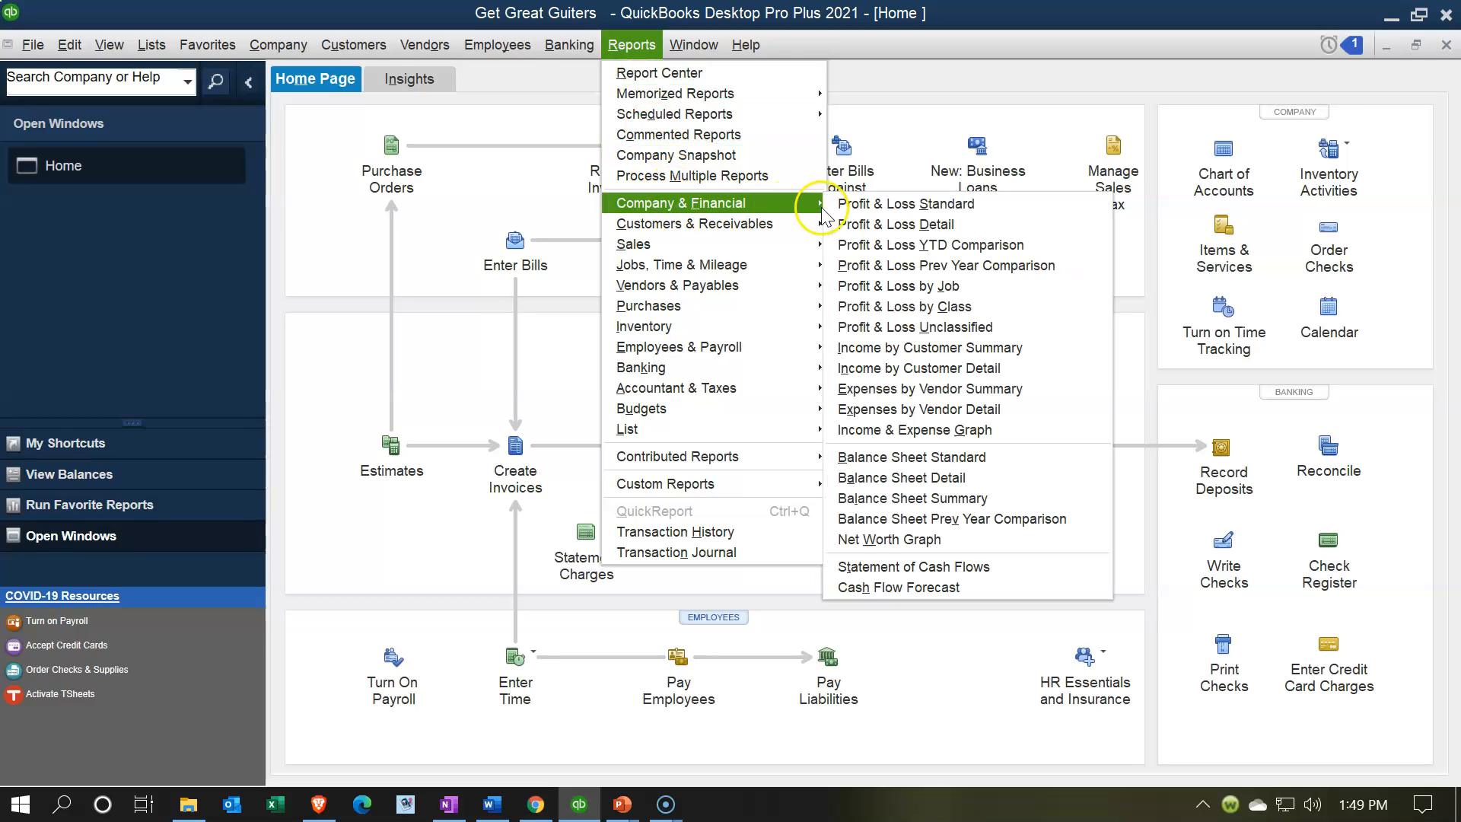
click(911, 454)
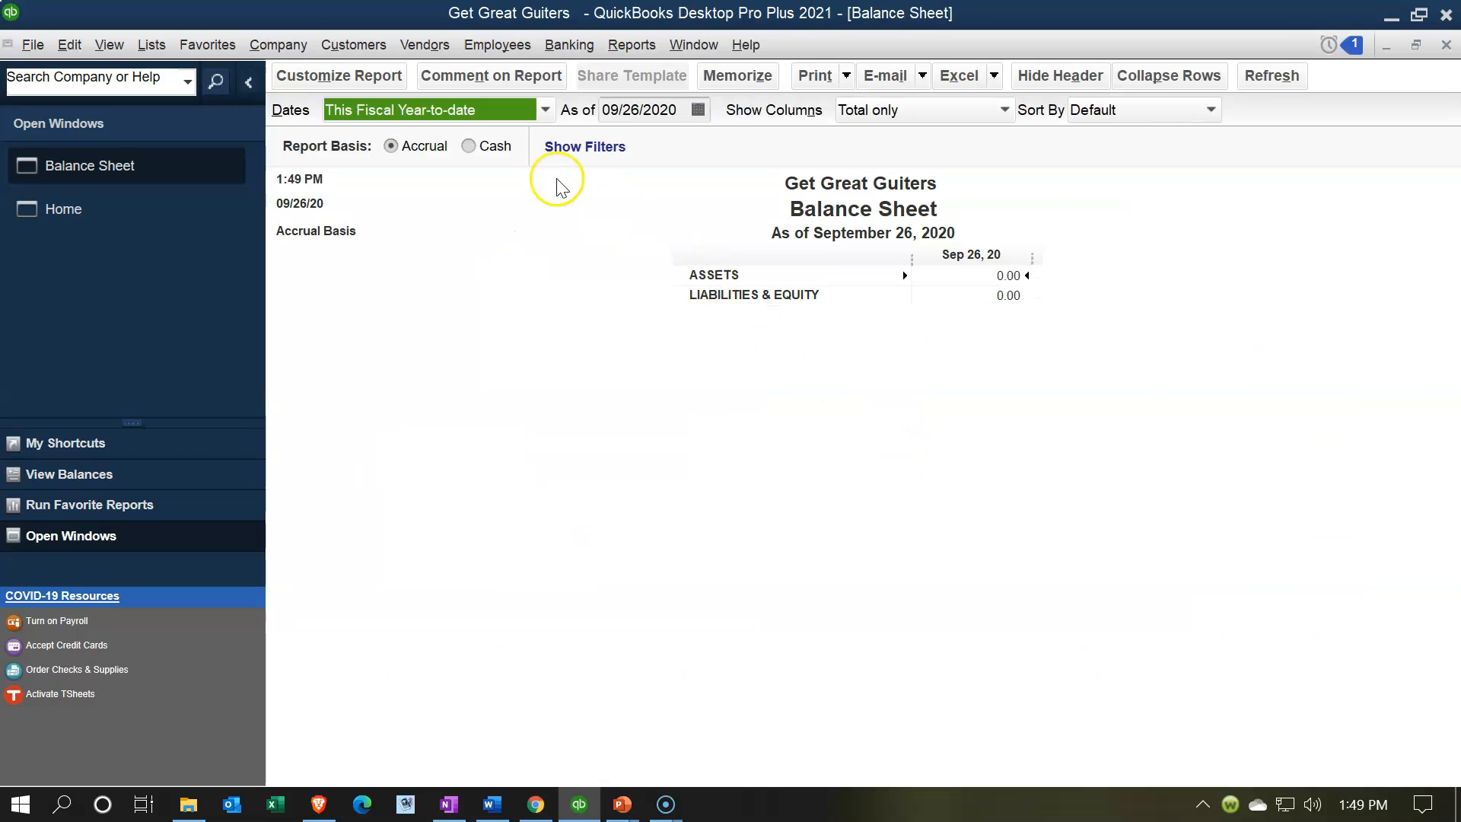
Customize the Balance Sheet report to cover the date range 01/01/2021 to 12/31/2021.
click(362, 78)
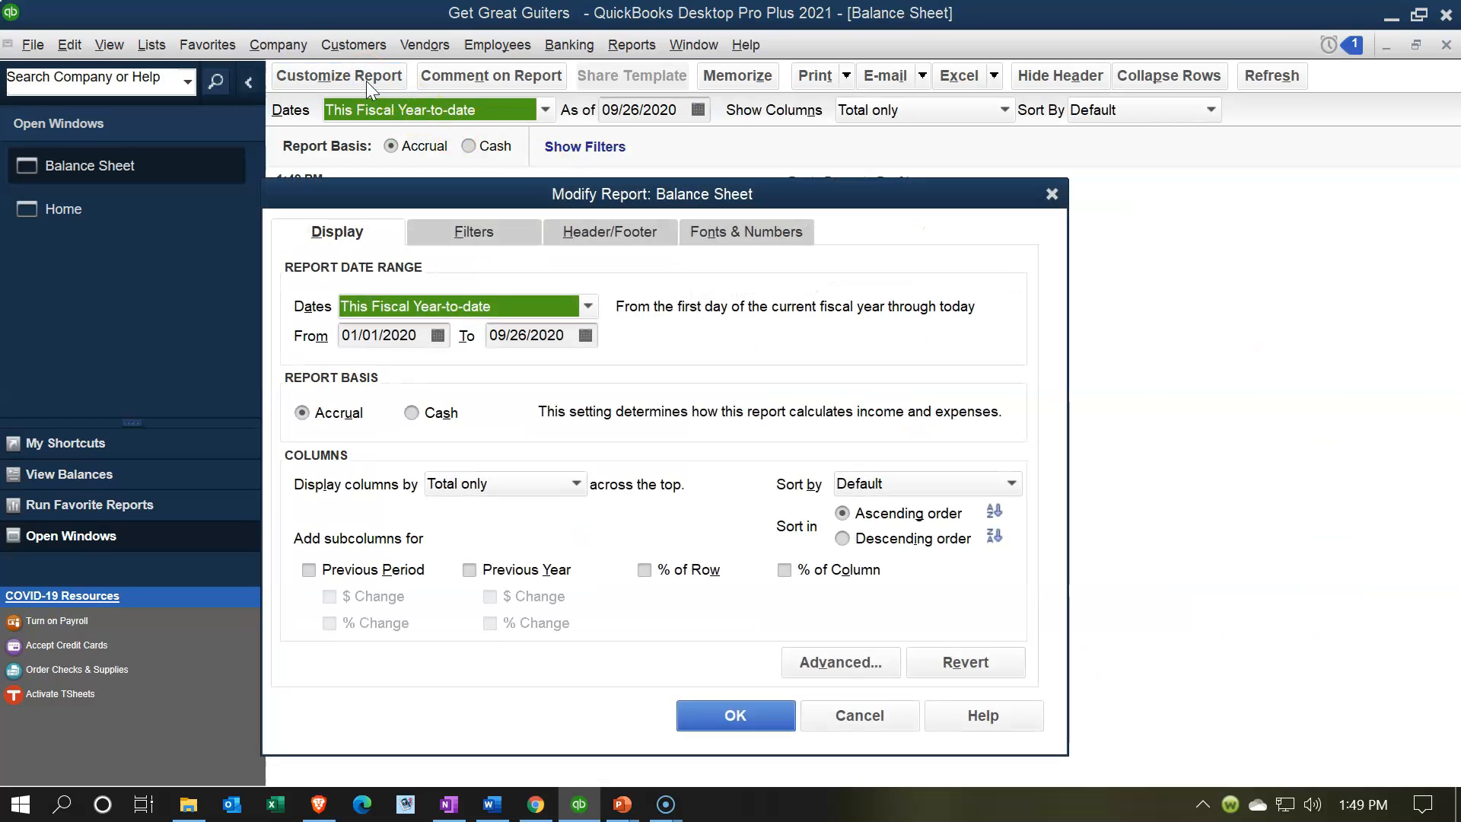
key(Tab)
text(01)
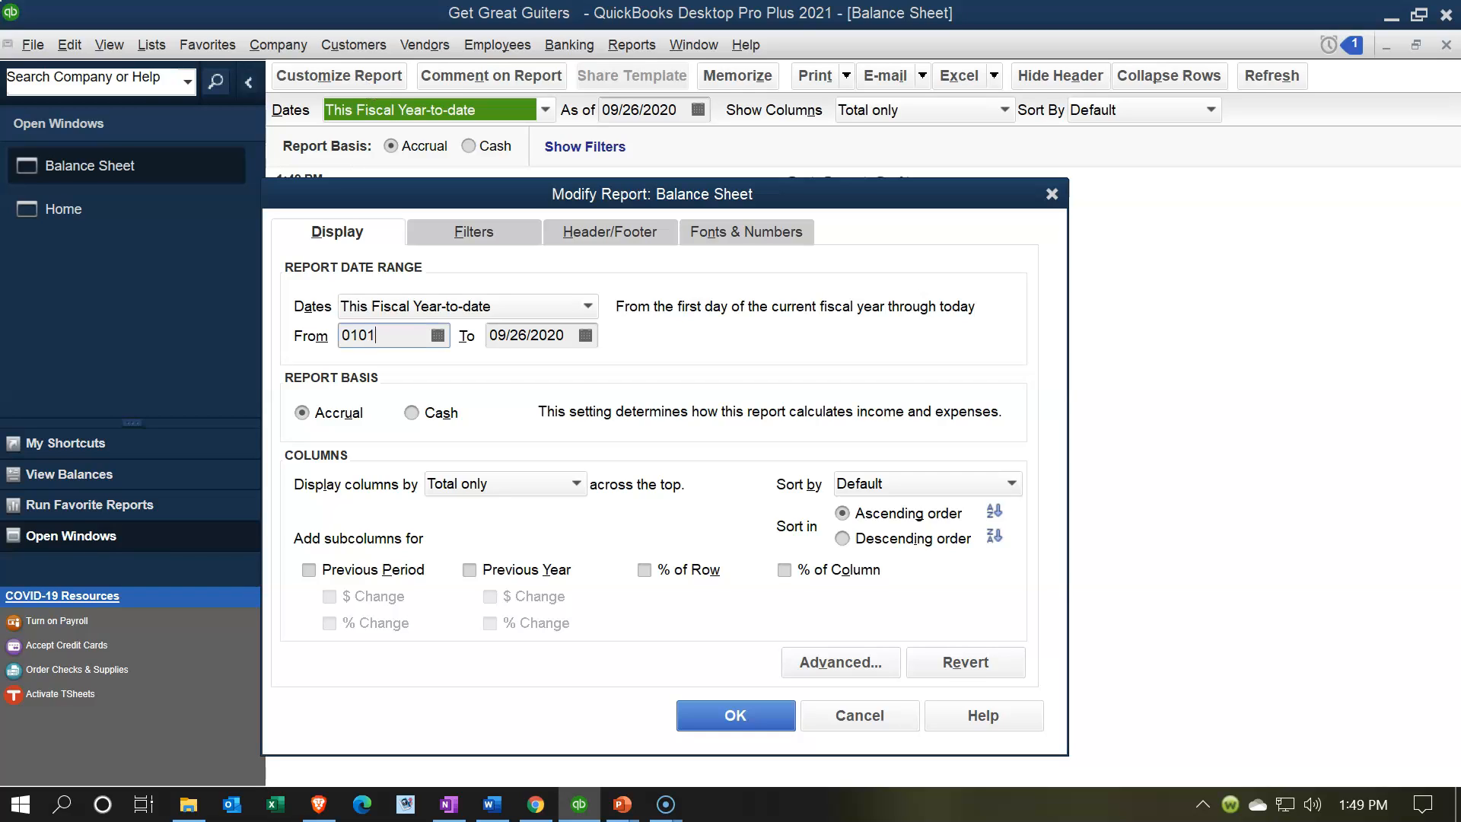
text(/01/2021)
key(Tab)
text(123121)
key(Tab)
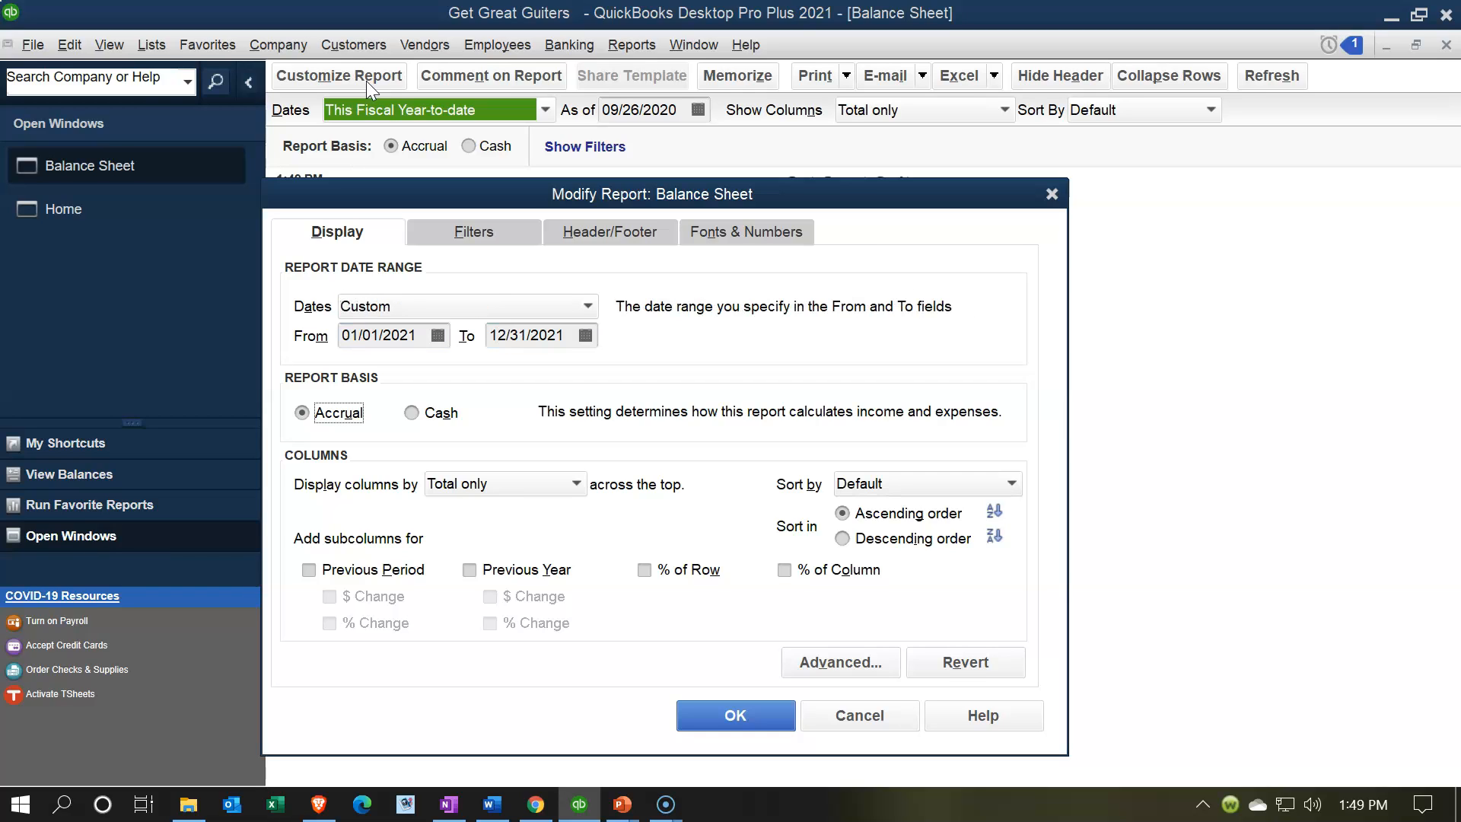
click(754, 715)
click(608, 640)
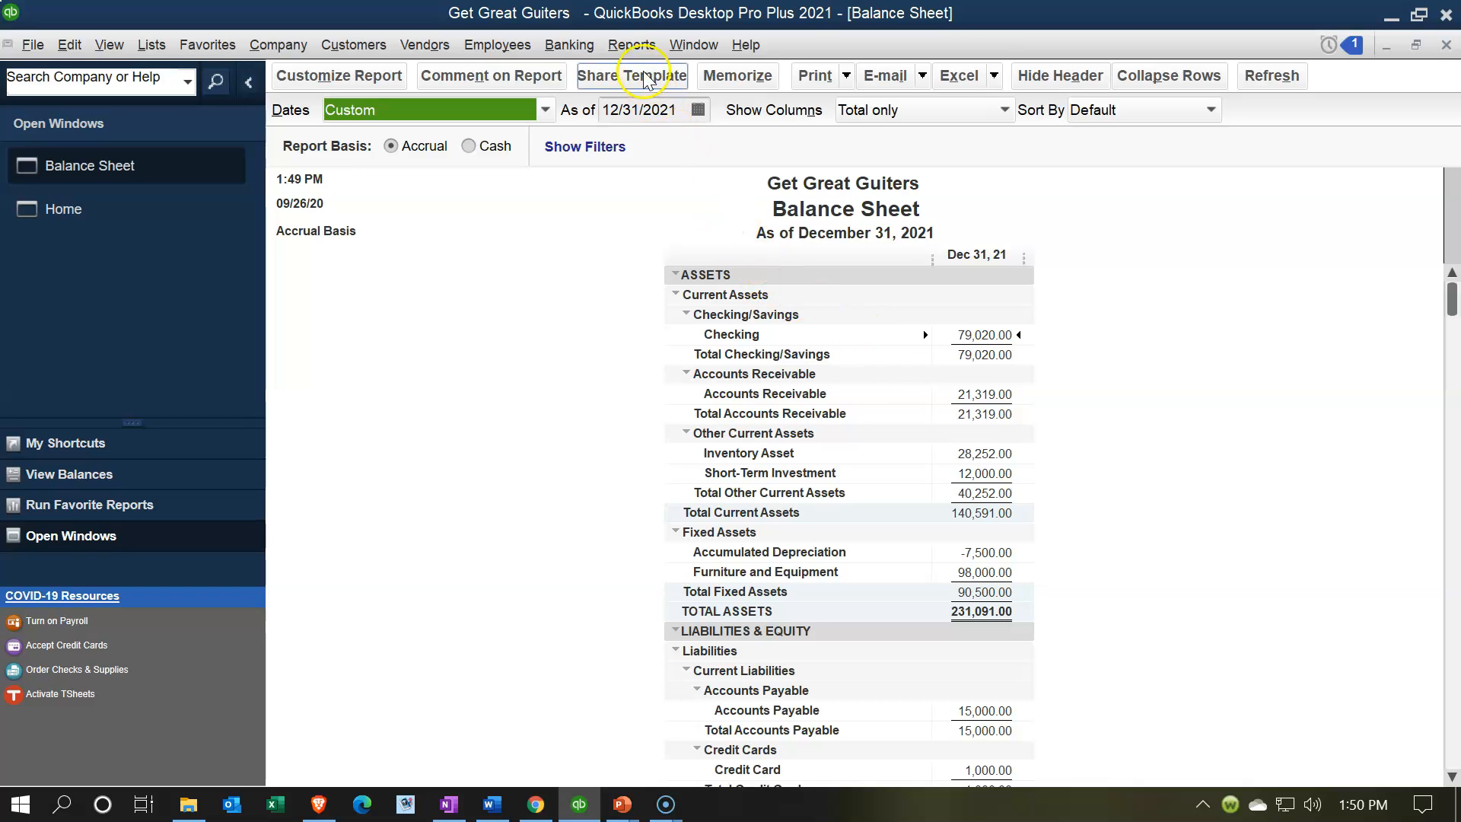
click(632, 45)
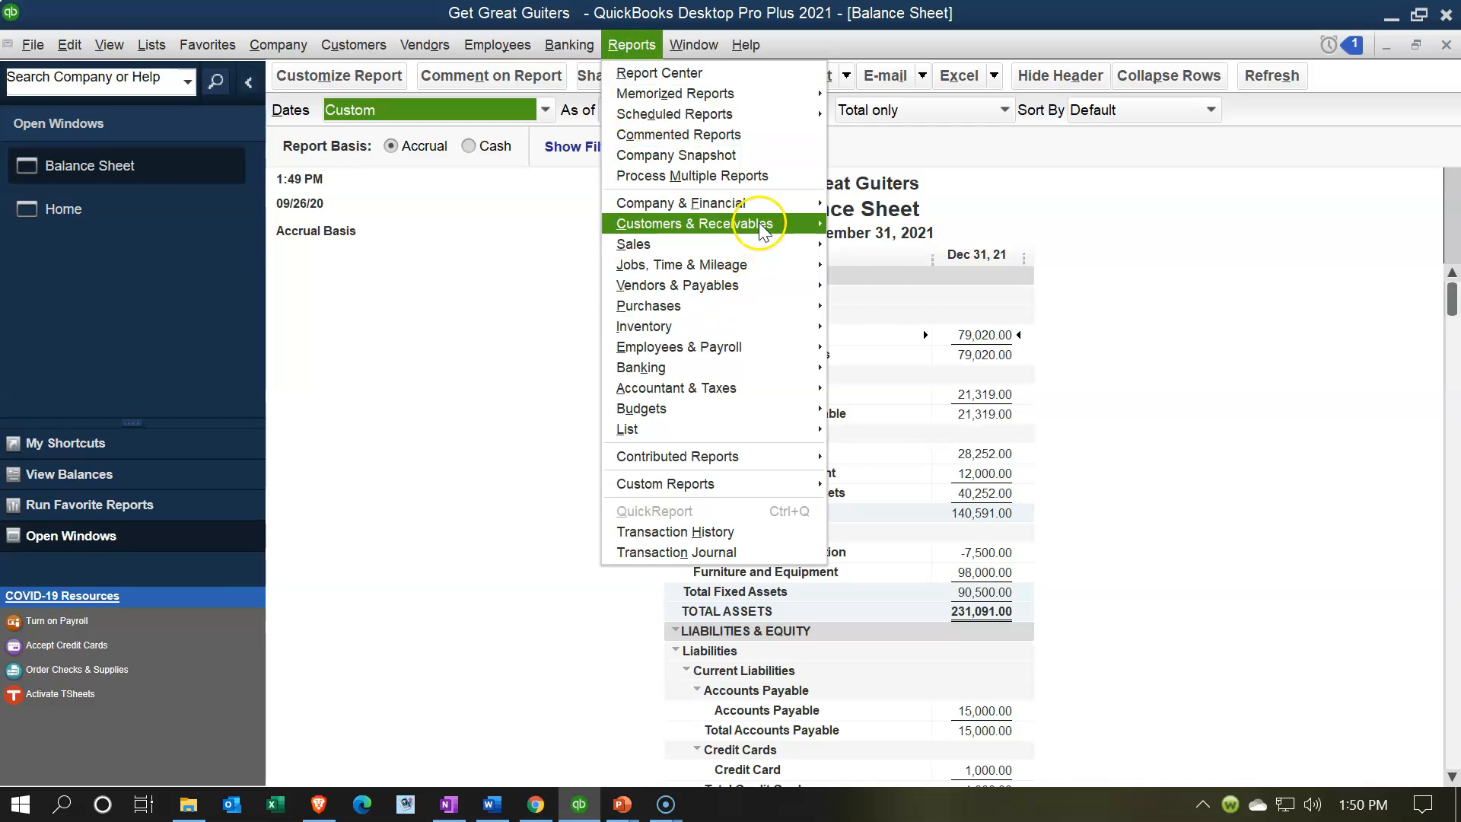
mouse_move(824, 230)
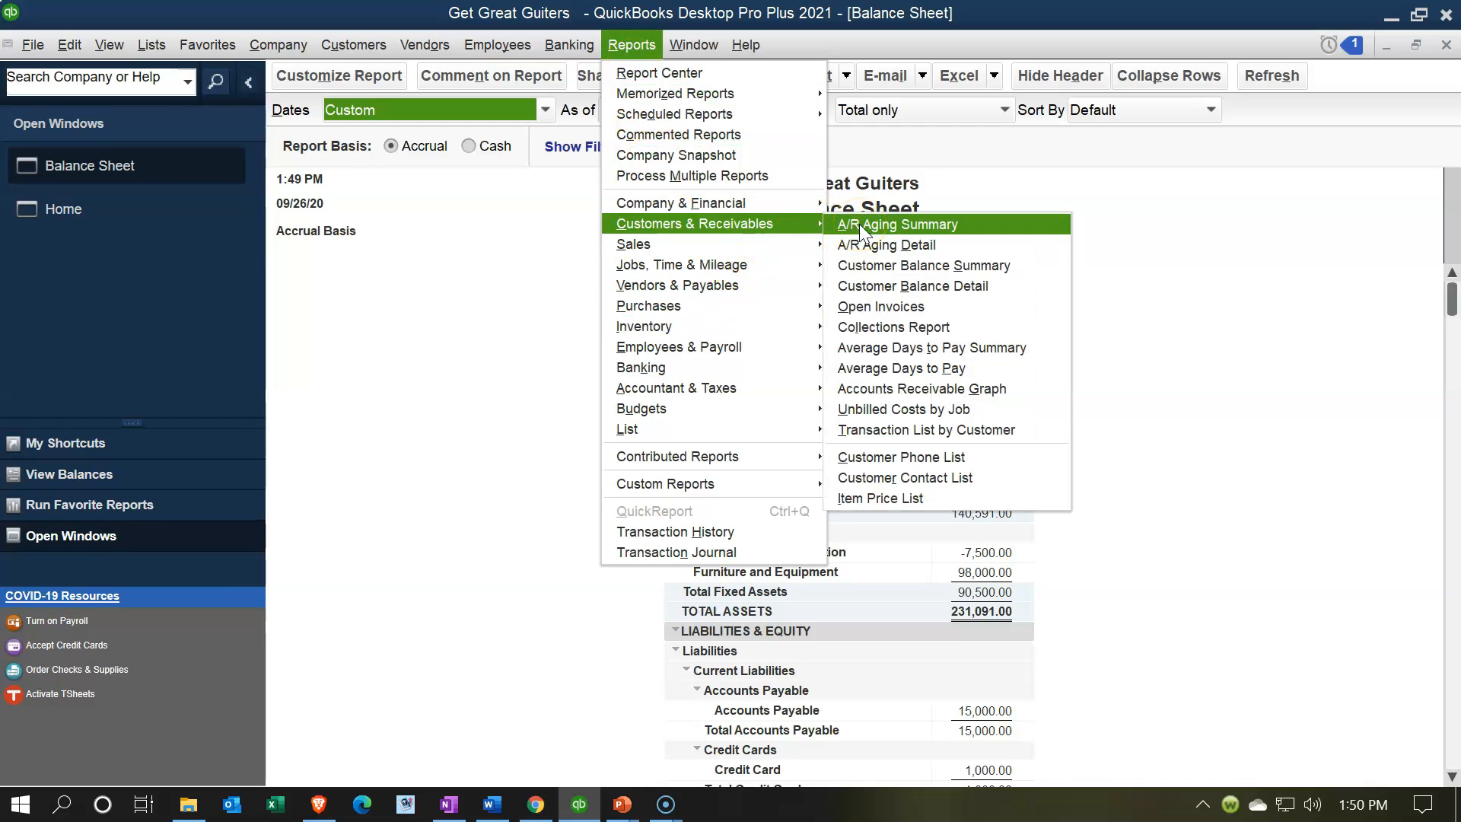
click(864, 245)
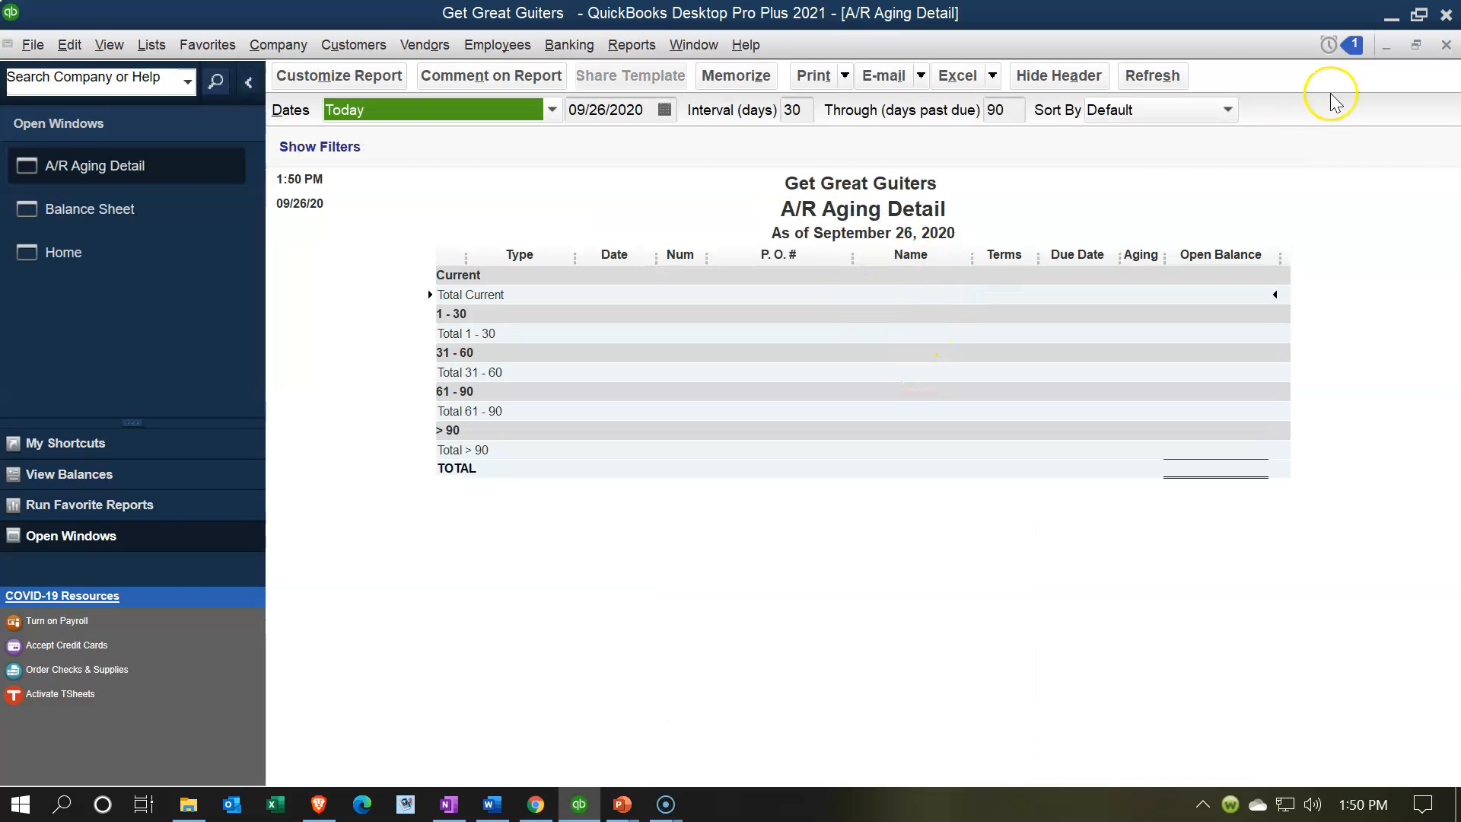
click(1445, 45)
Open the Customer Balance Detail report to review the open invoices for each customer.
click(640, 54)
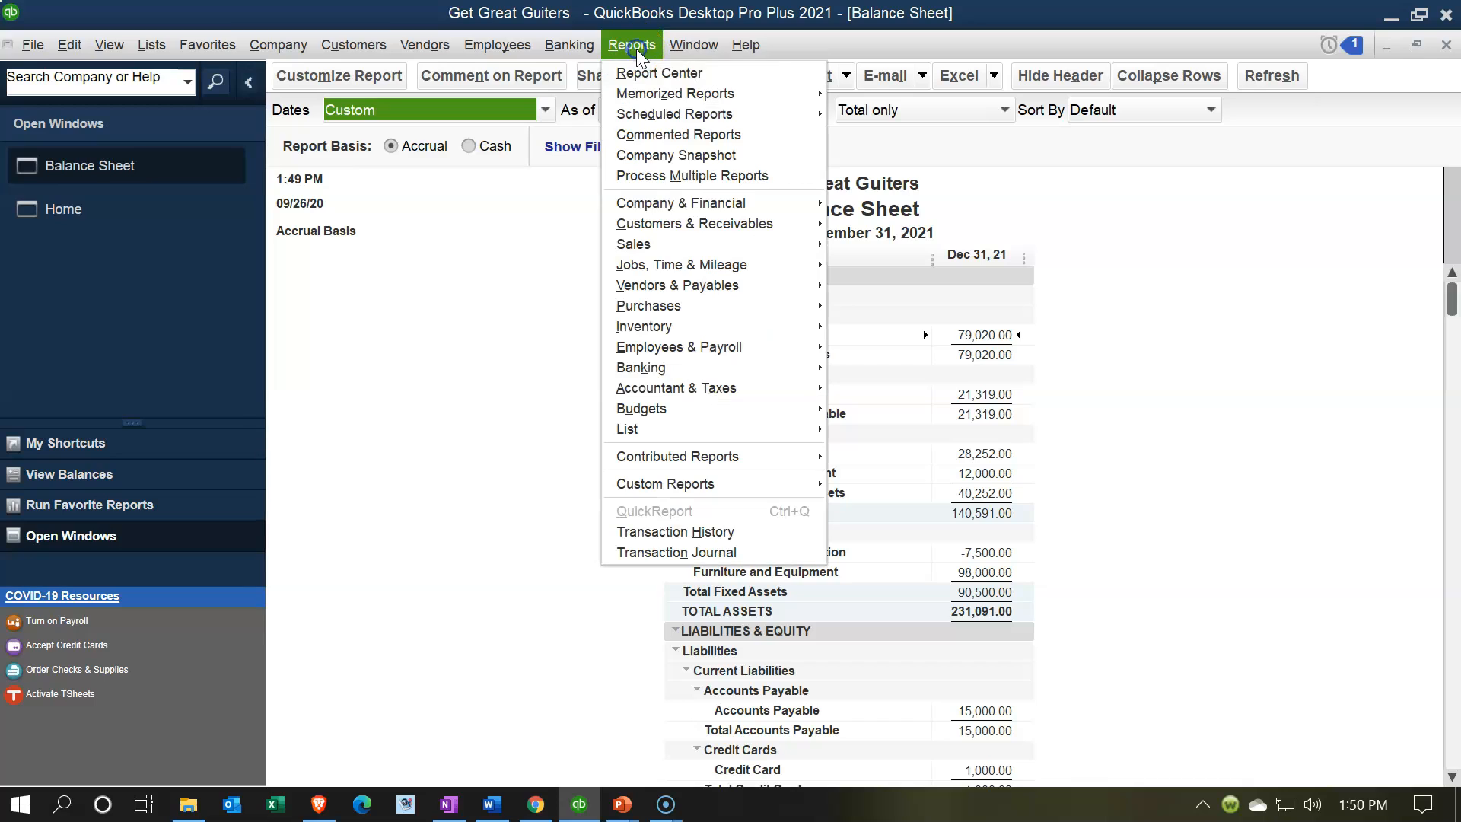
mouse_move(816, 228)
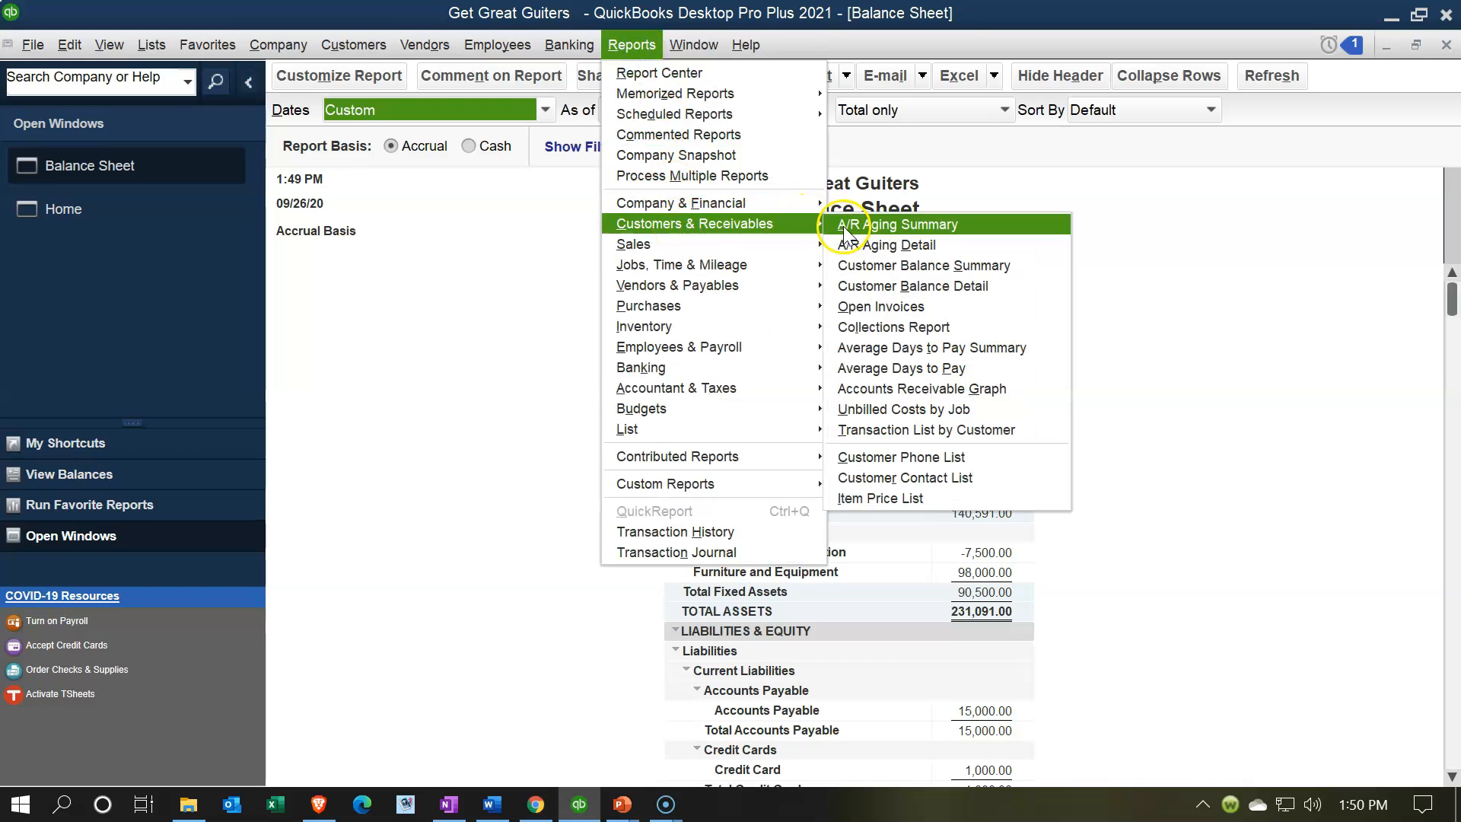
click(894, 287)
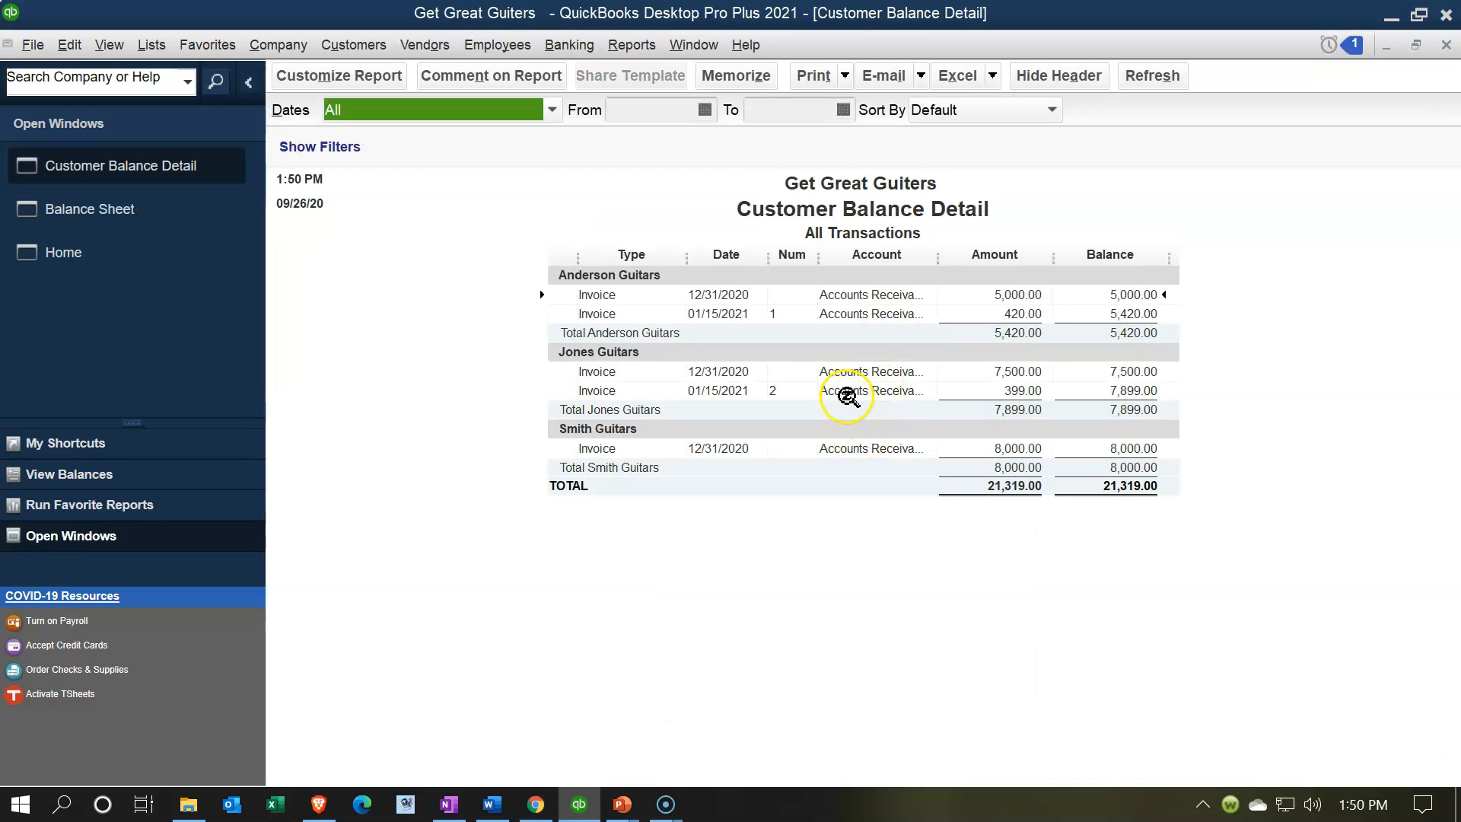
click(1028, 292)
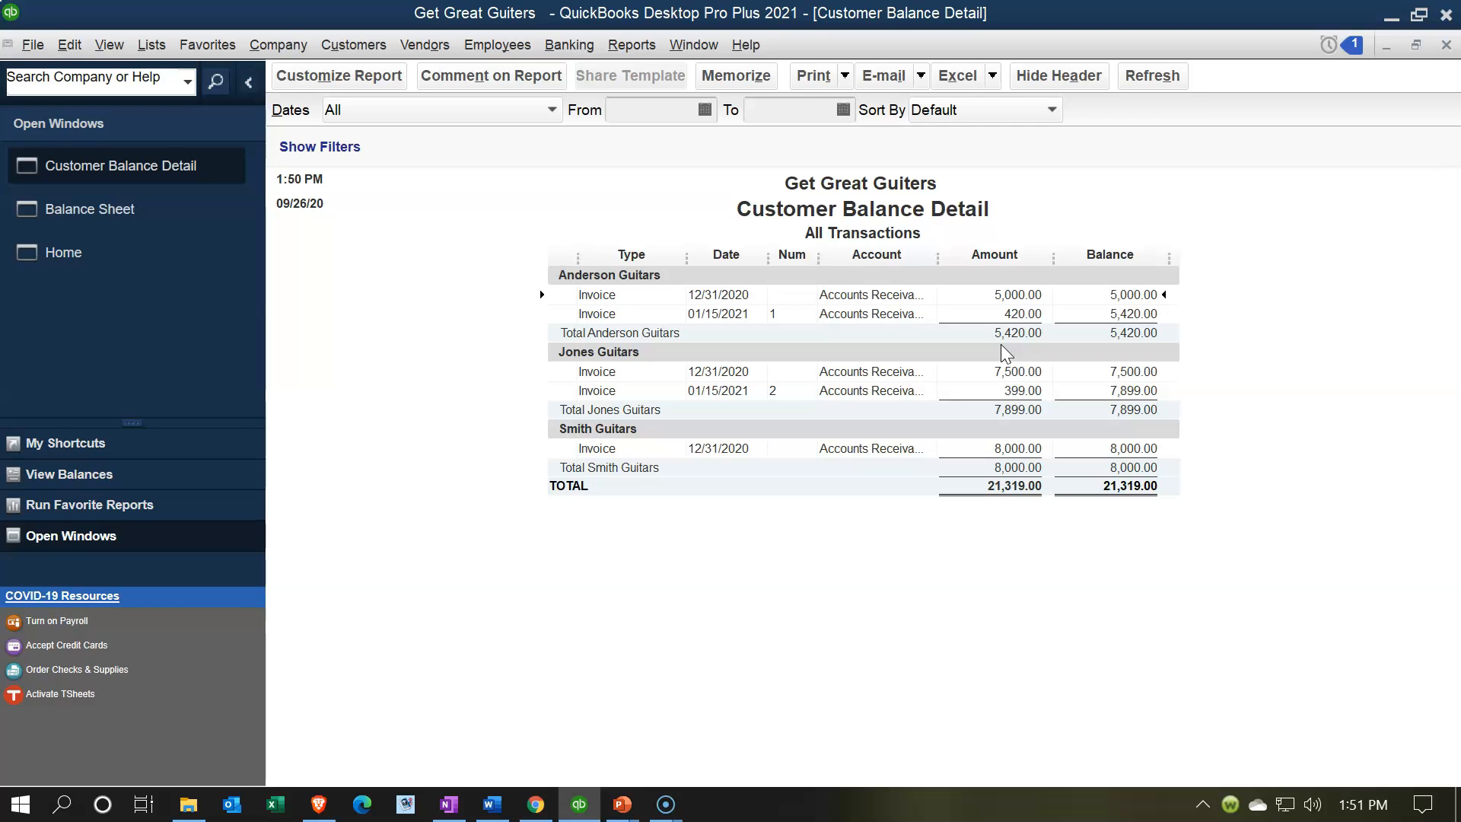
Start a new customer payment from the home page and set Anderson Guitars as the customer it is received from.
click(110, 267)
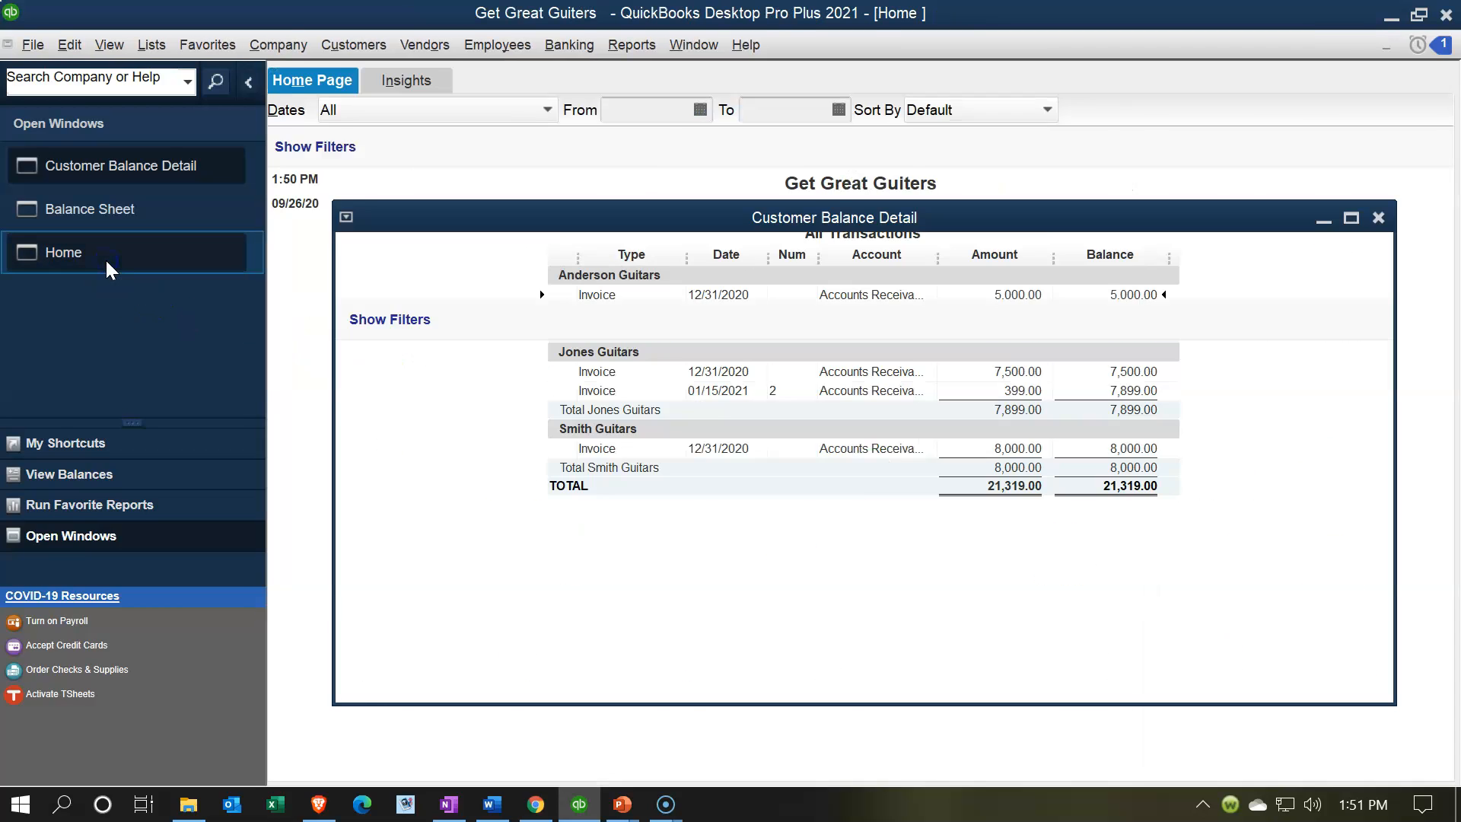
click(886, 449)
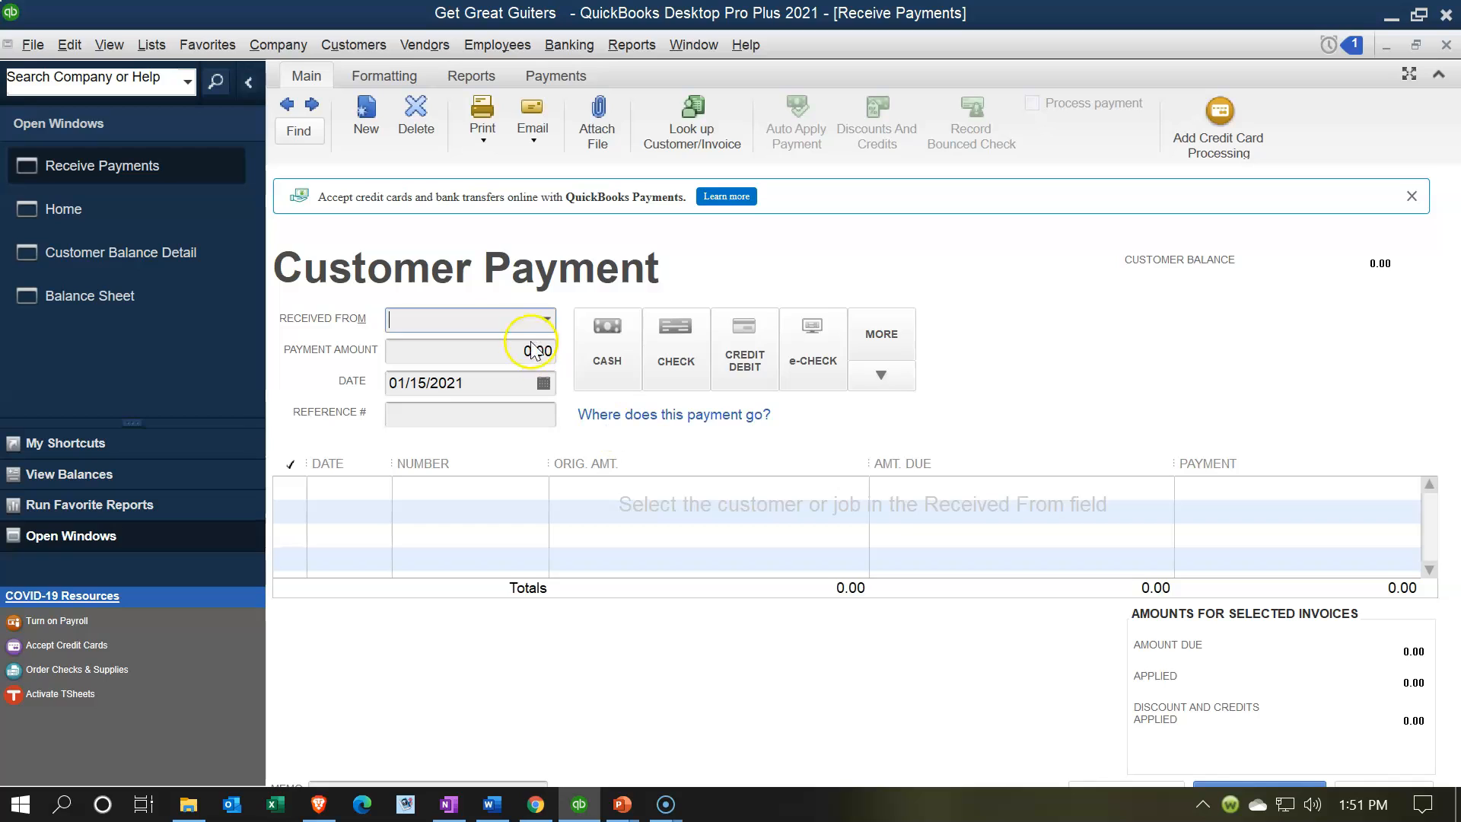
click(545, 319)
click(545, 320)
text(An)
key(Tab)
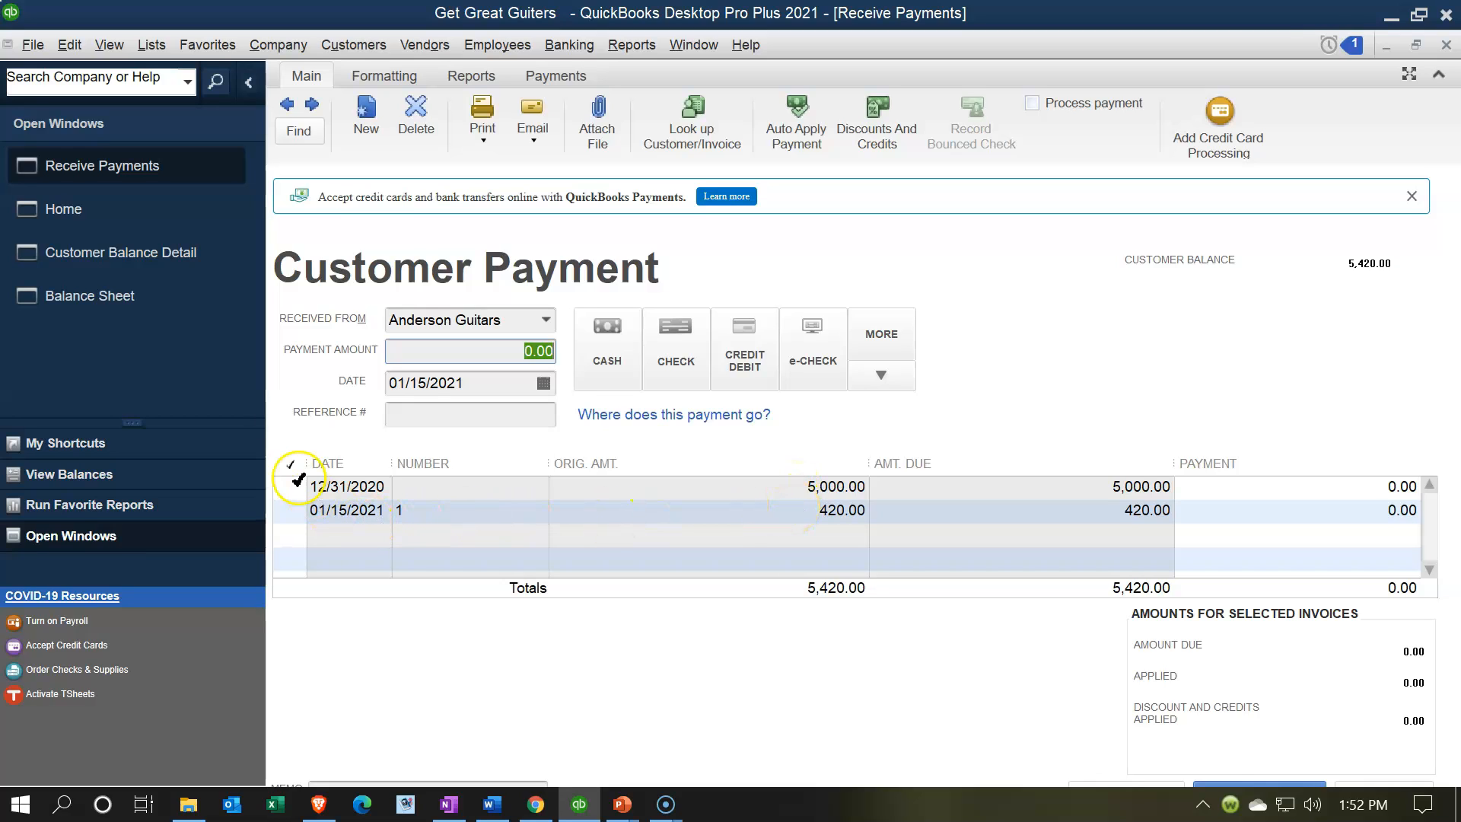
Apply the payment to the 12/31/2020 invoice and keep automatic calculation of payment amounts turned on.
click(293, 487)
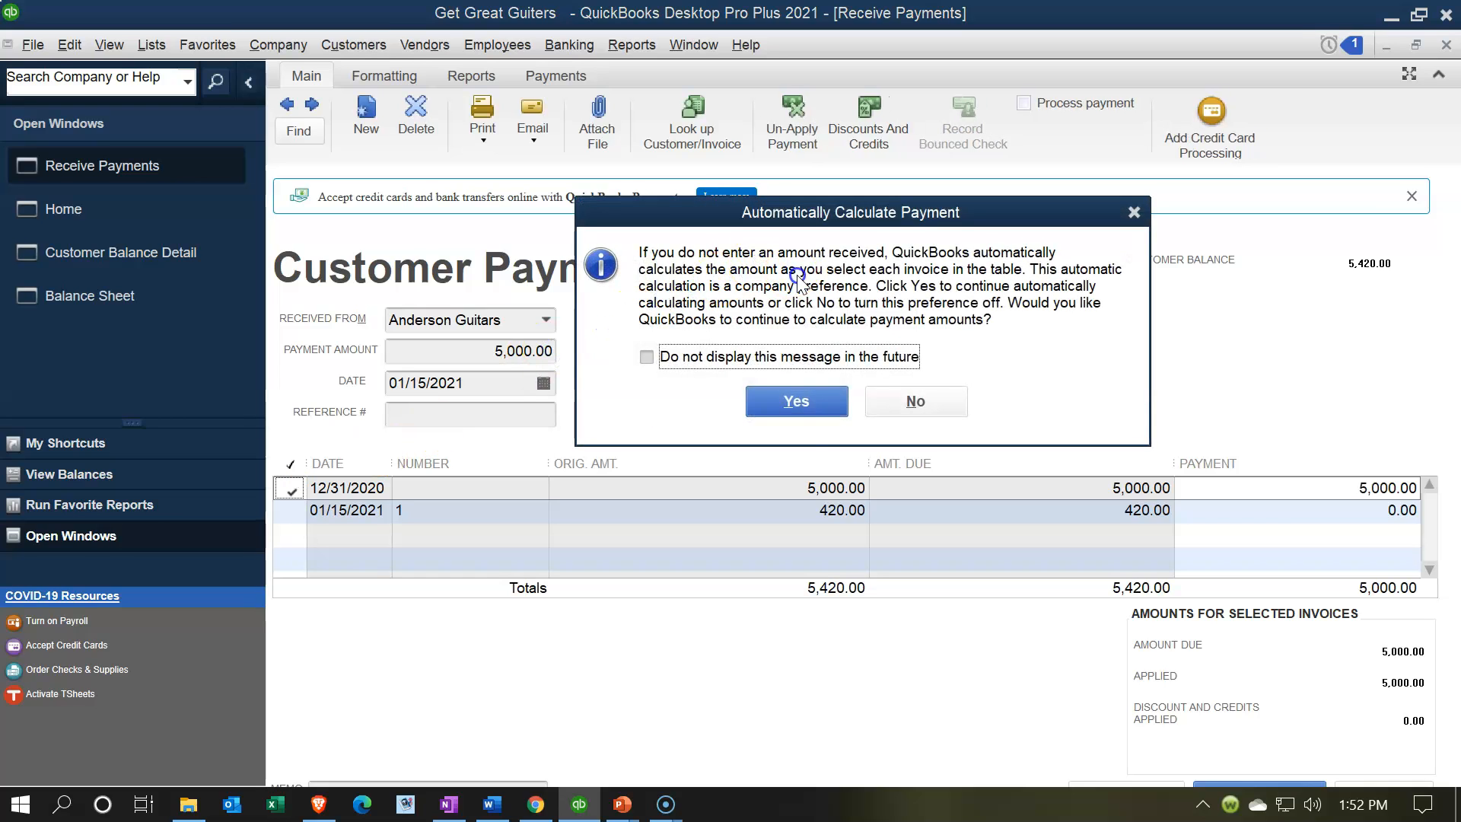
click(806, 413)
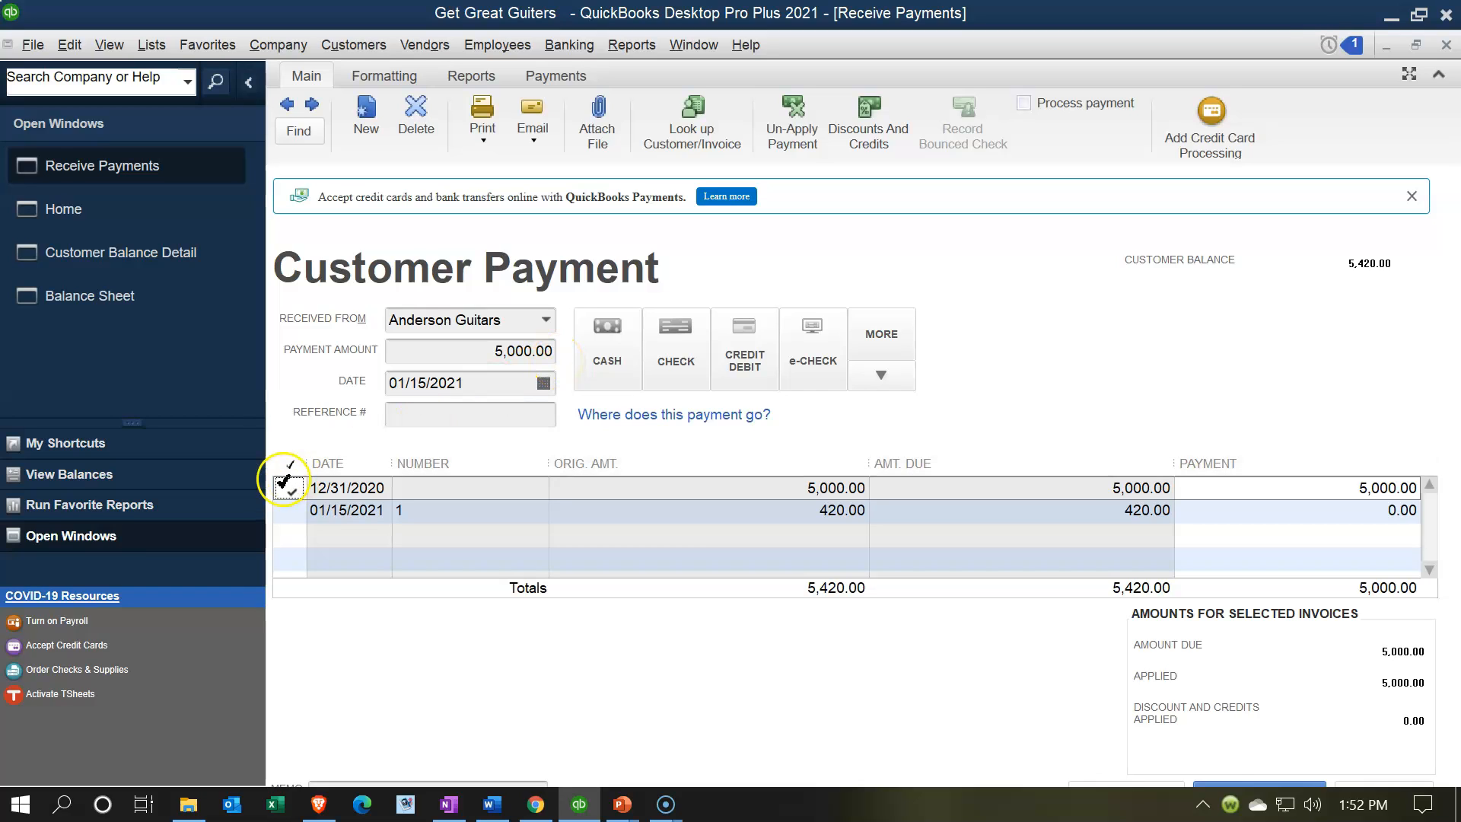
click(429, 358)
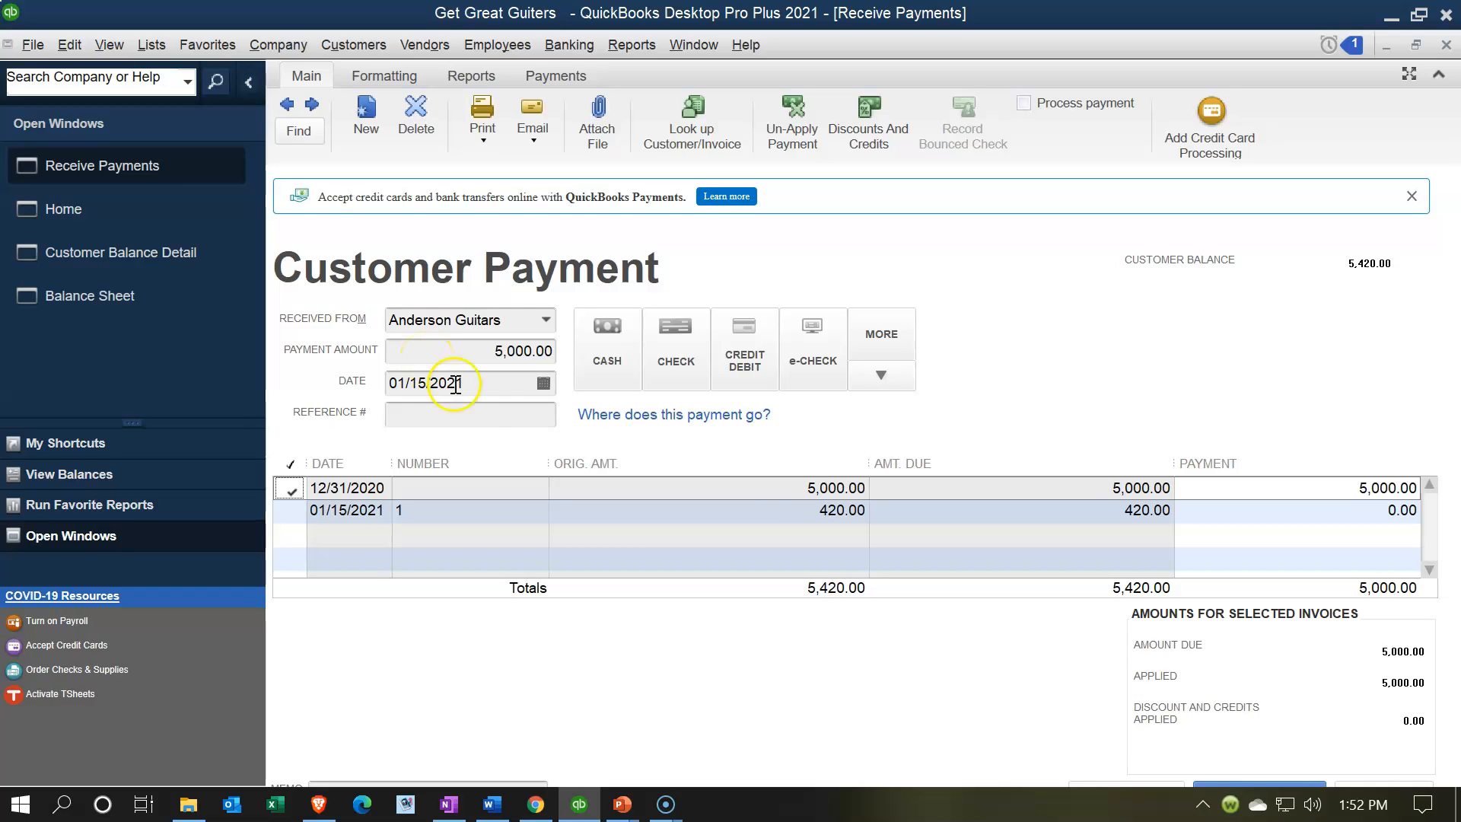
click(771, 493)
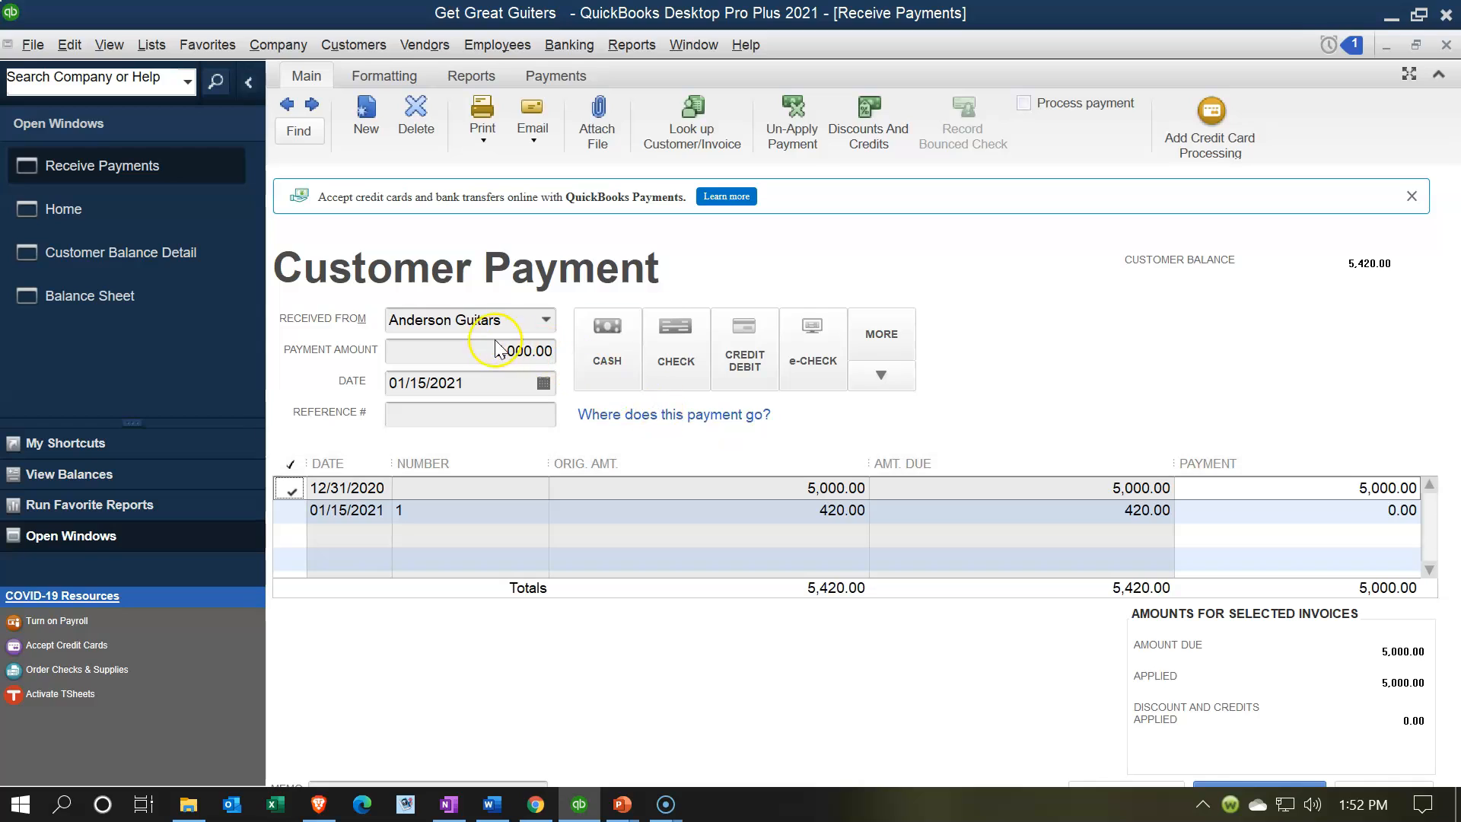
Try a payment amount of 4,000.00 on the customer payment and restore it to 5,000.00.
drag(477, 350, 644, 324)
text(4000)
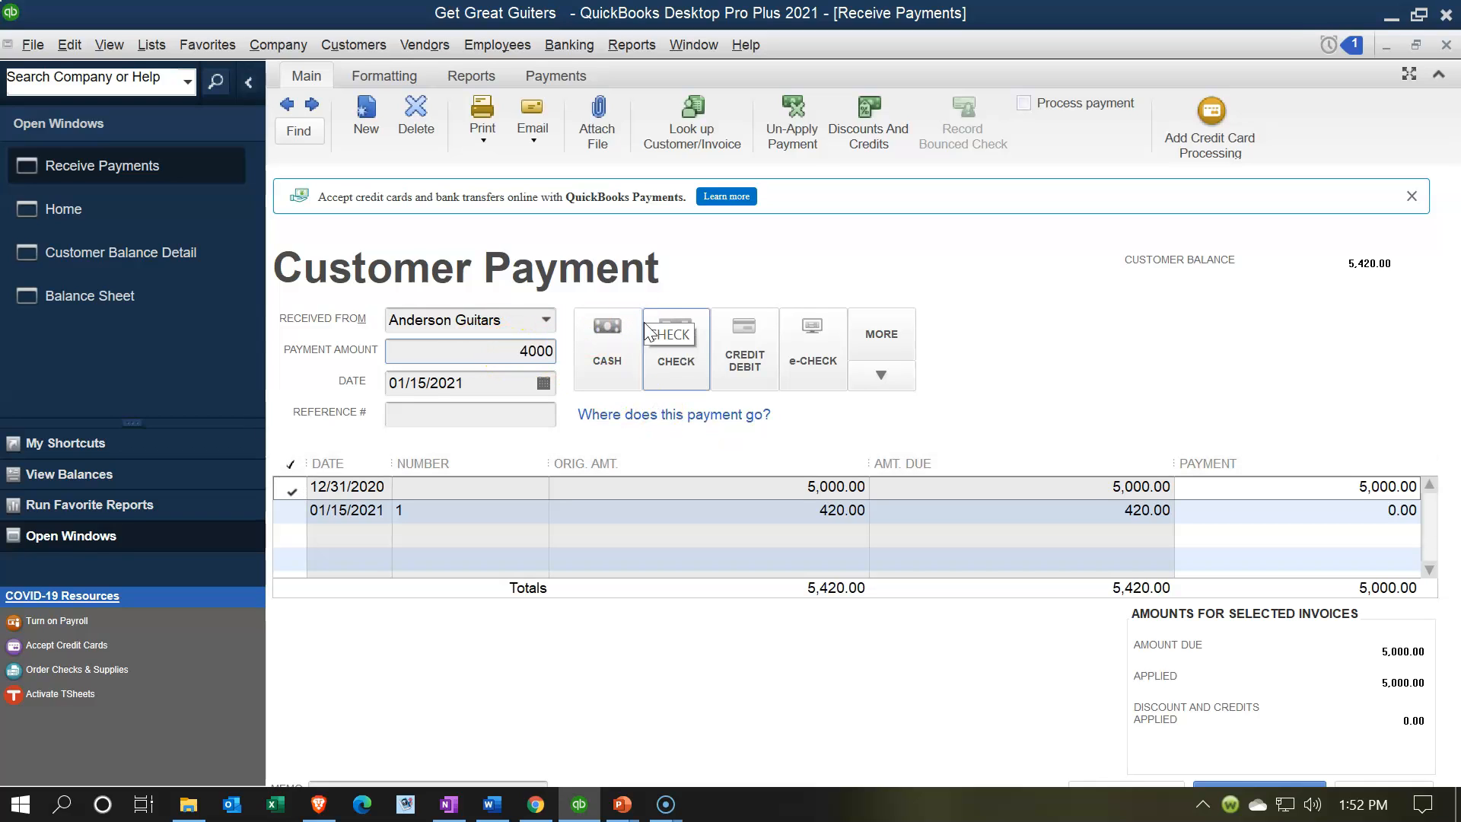
key(Tab)
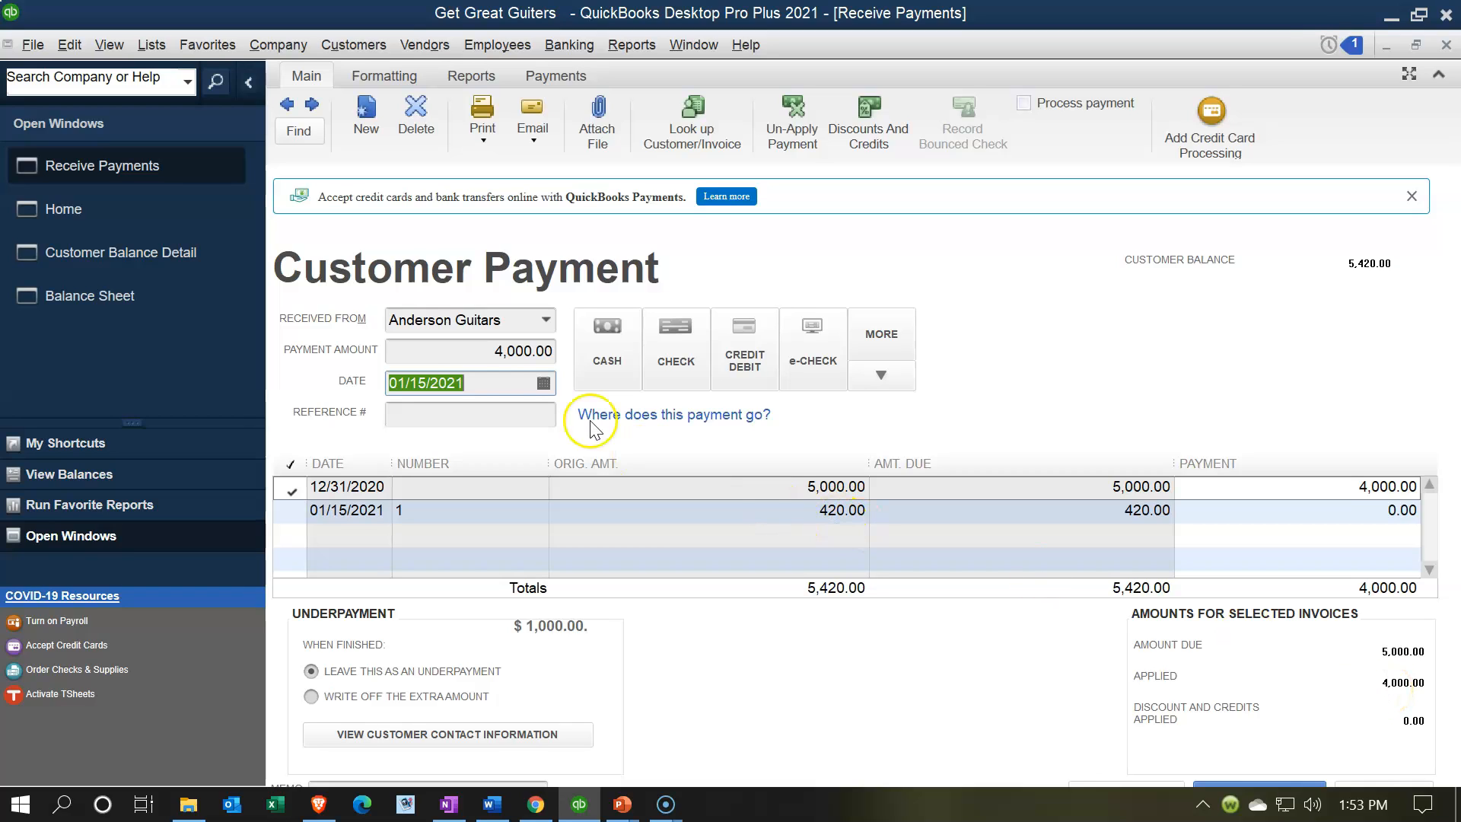
click(460, 349)
text(5000)
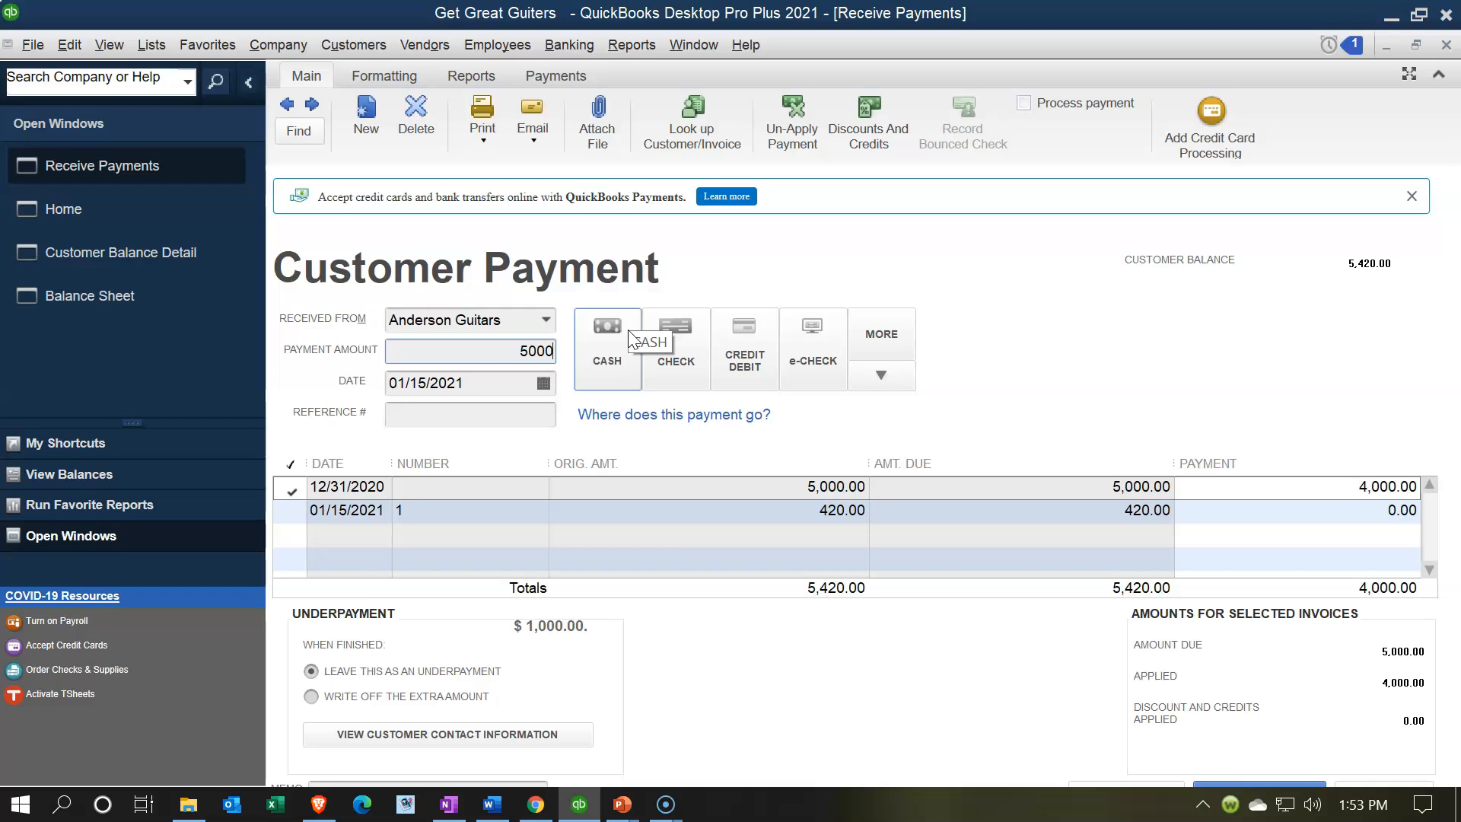
key(Tab)
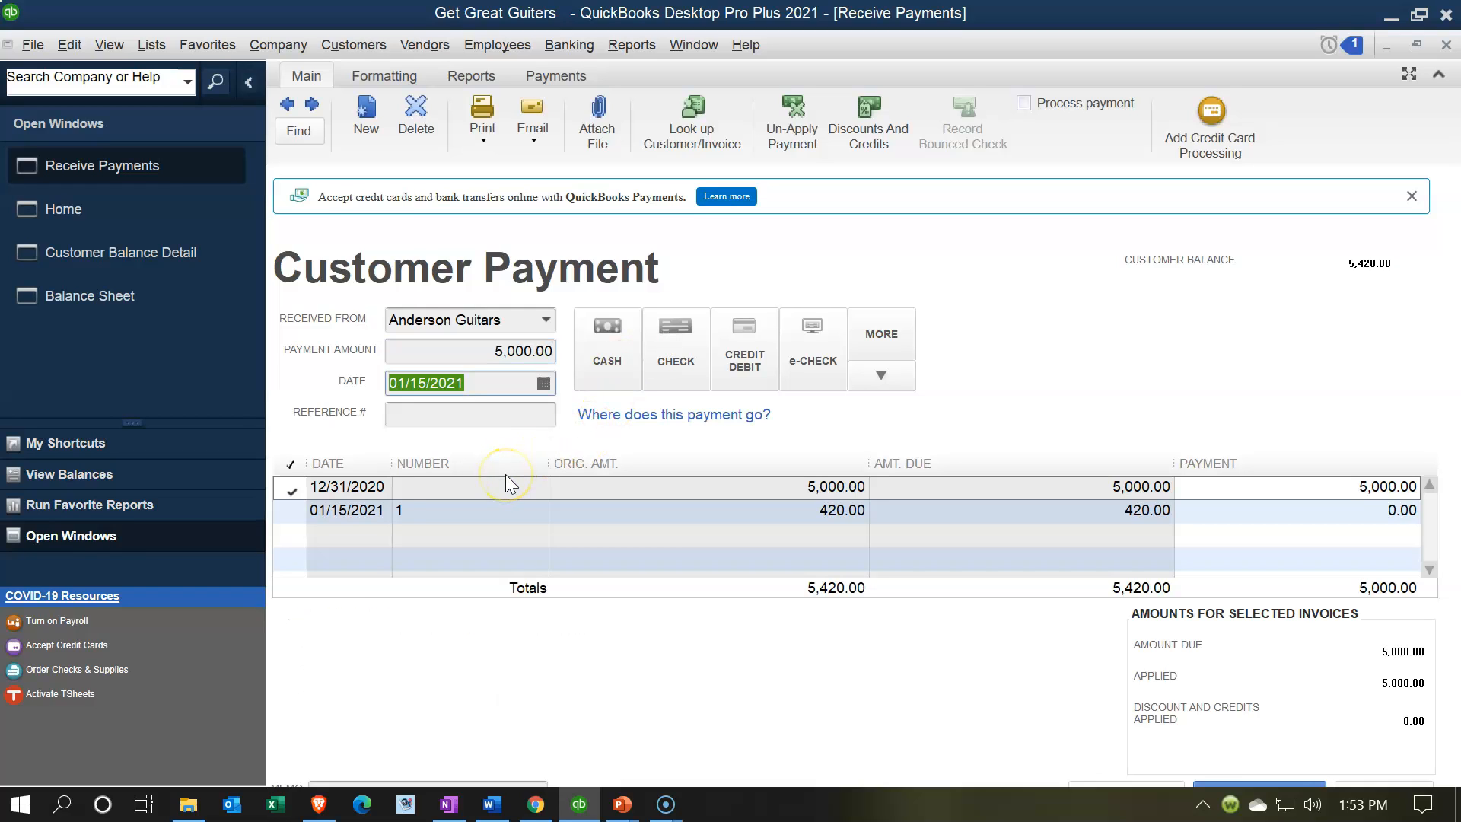
Try the cash, check, credit card and e-check payment methods, closing the card details without entering any.
click(621, 356)
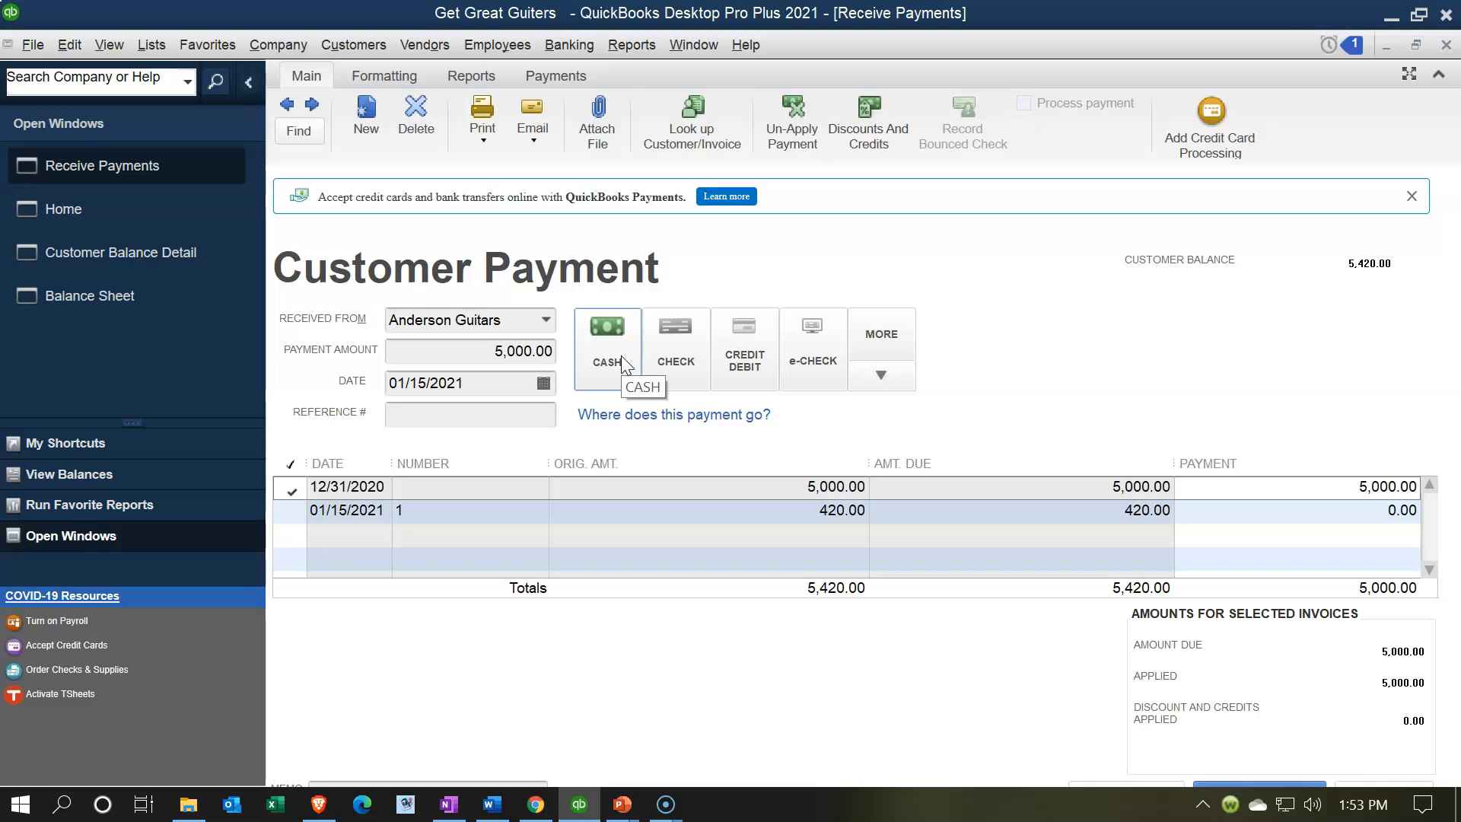
click(659, 339)
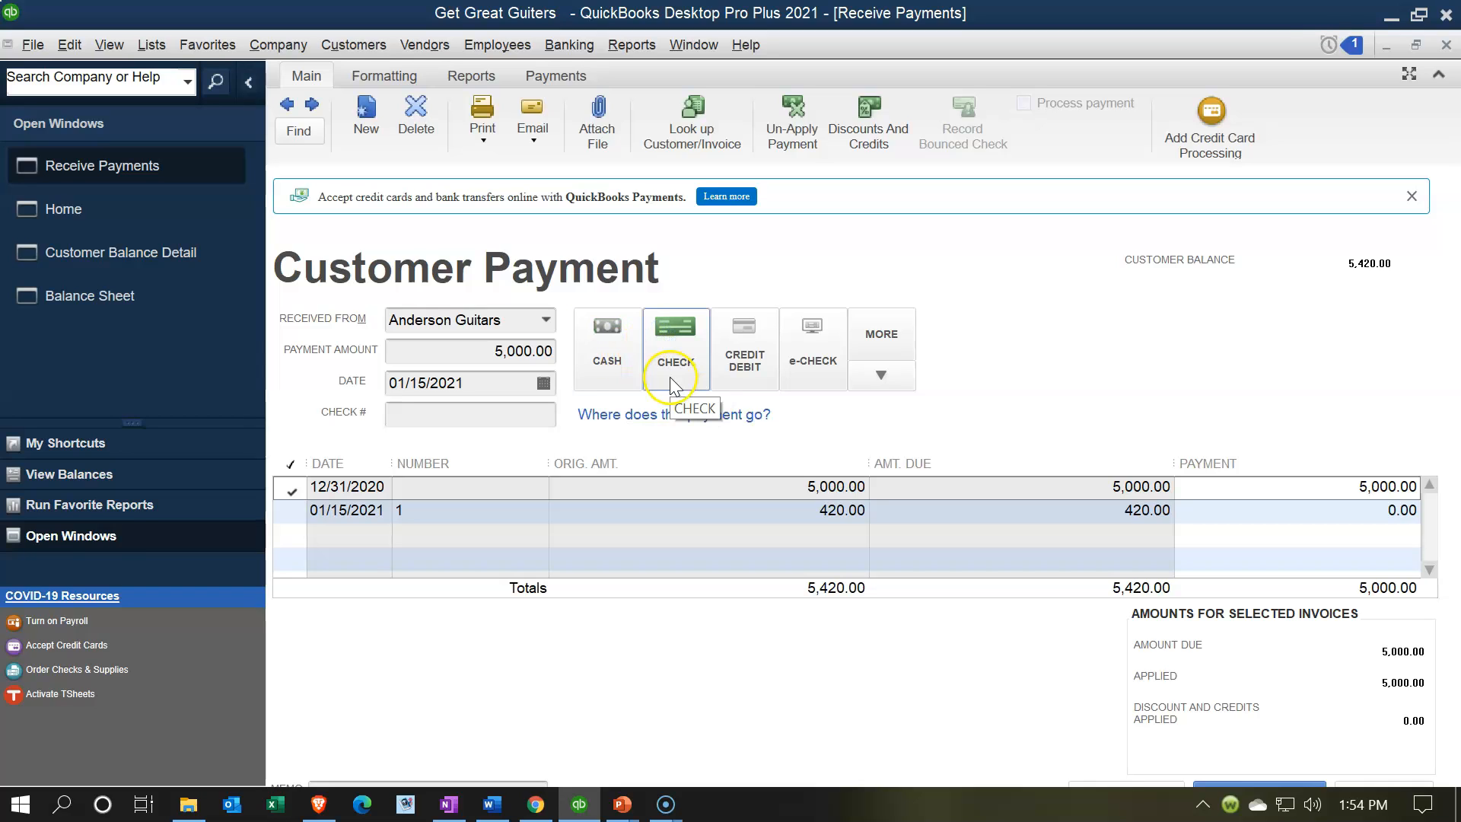
click(523, 413)
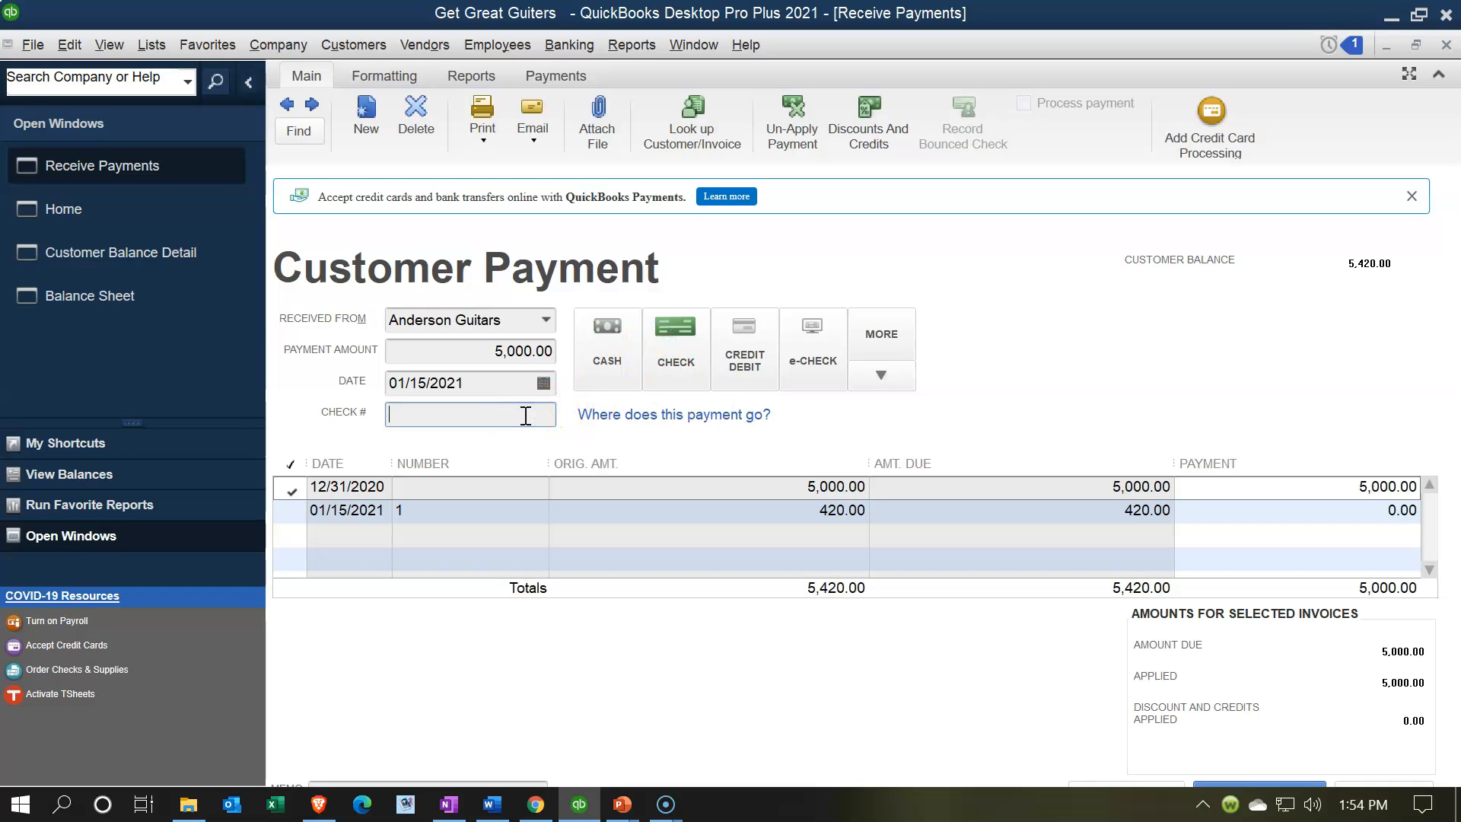
click(738, 361)
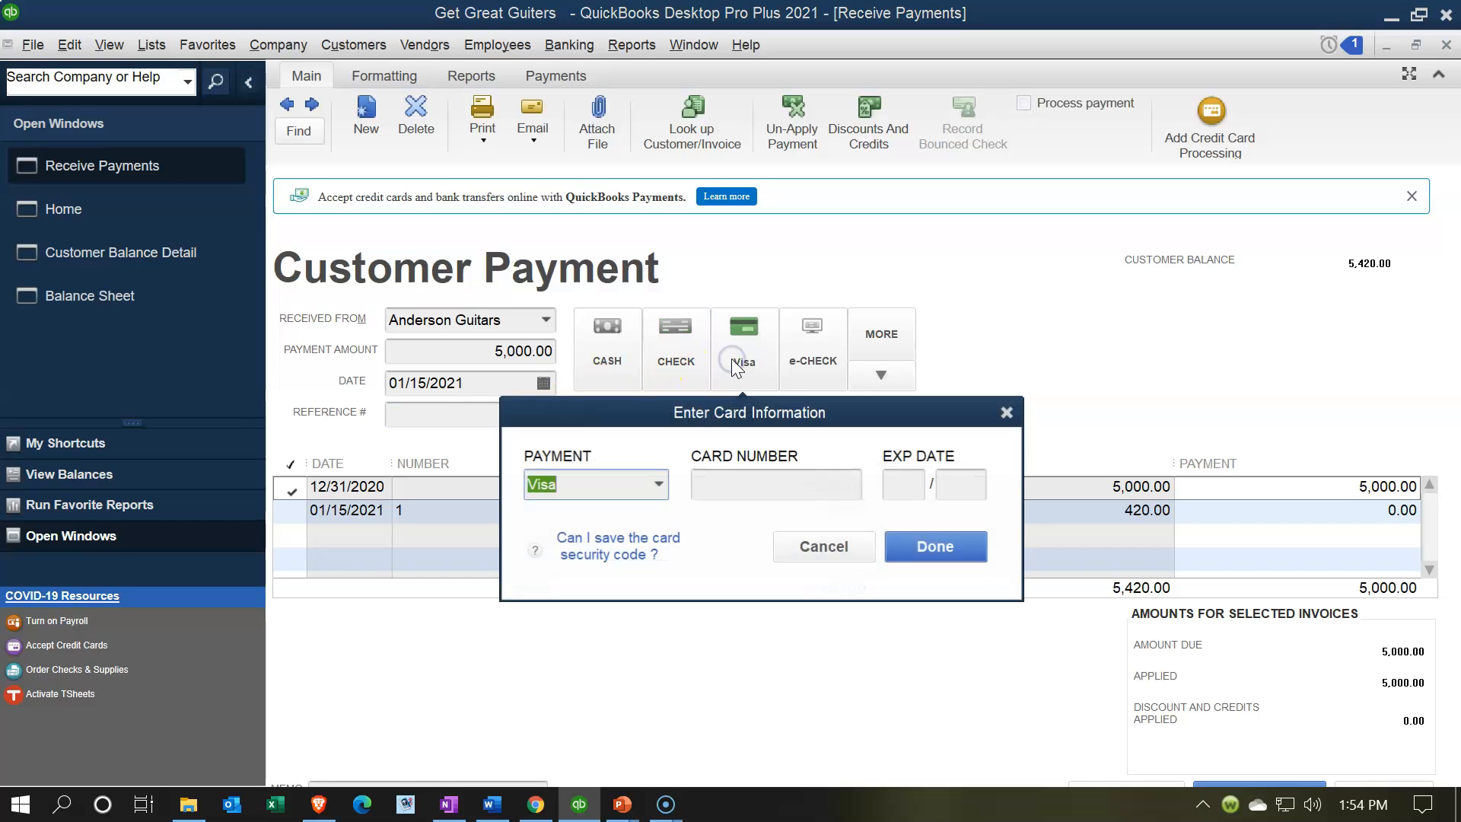
click(1006, 415)
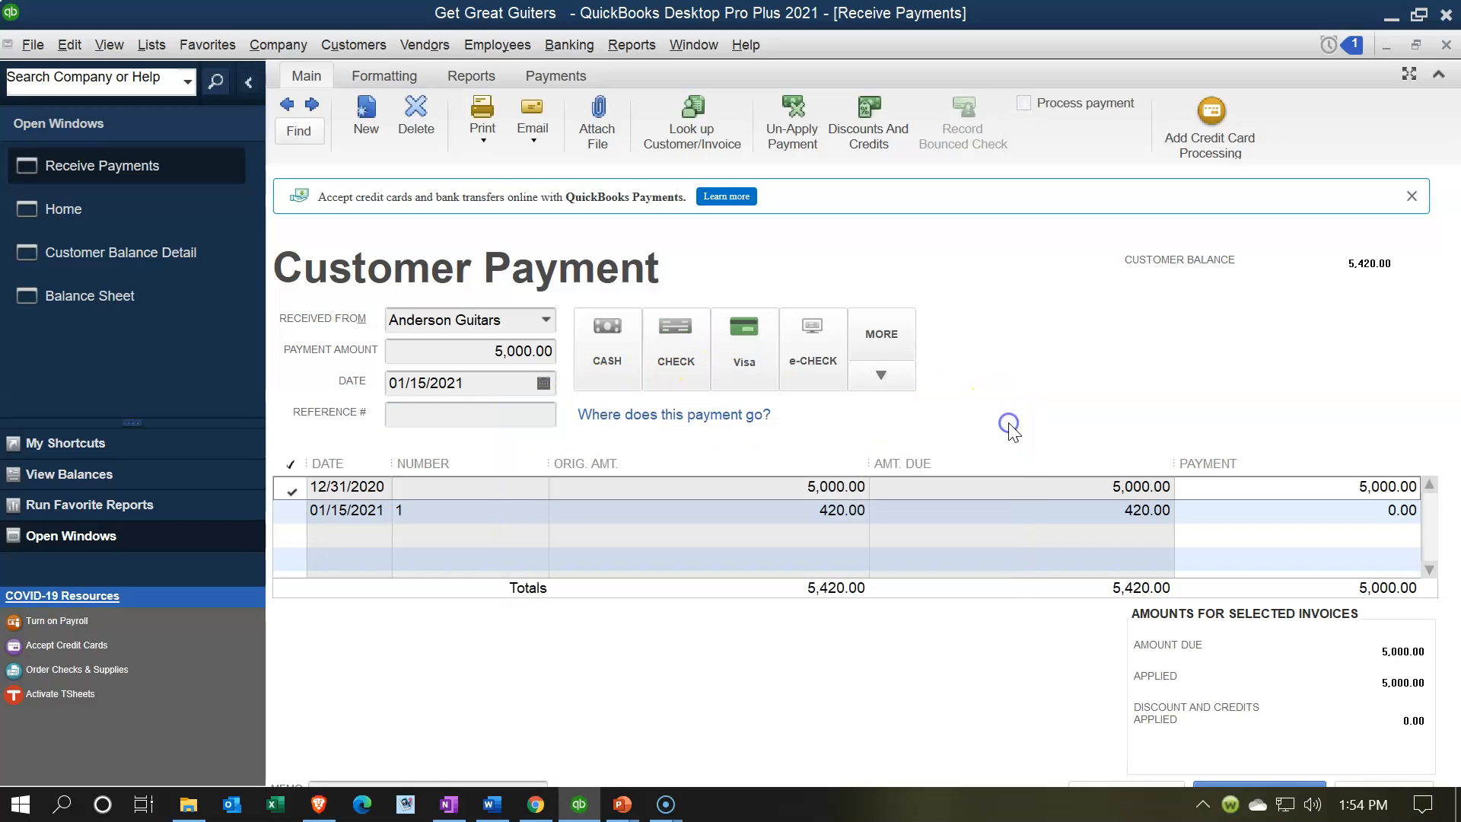
click(822, 371)
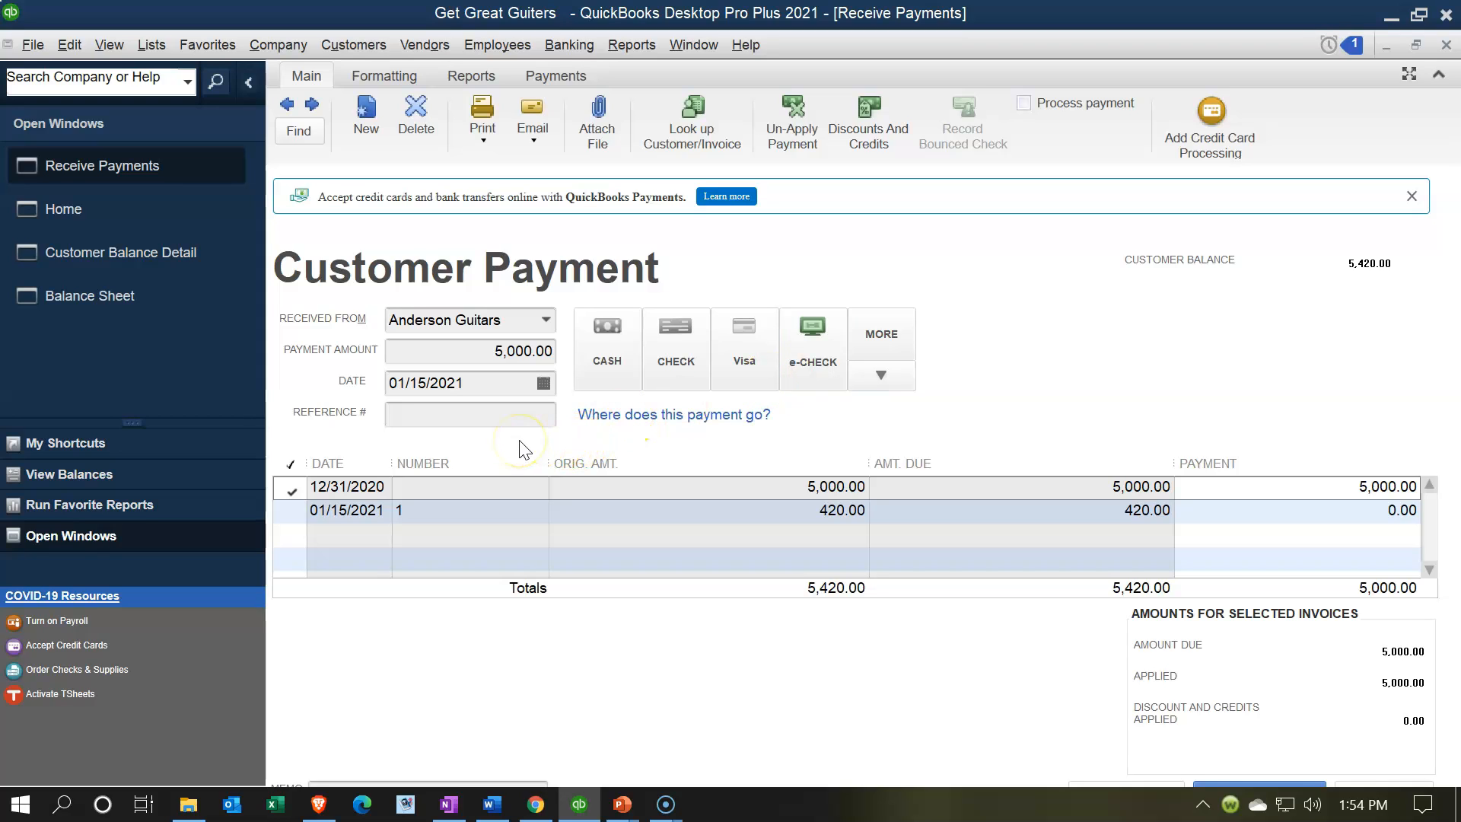
Set the payment method to check and enter 8755 as the check number.
click(671, 361)
click(489, 416)
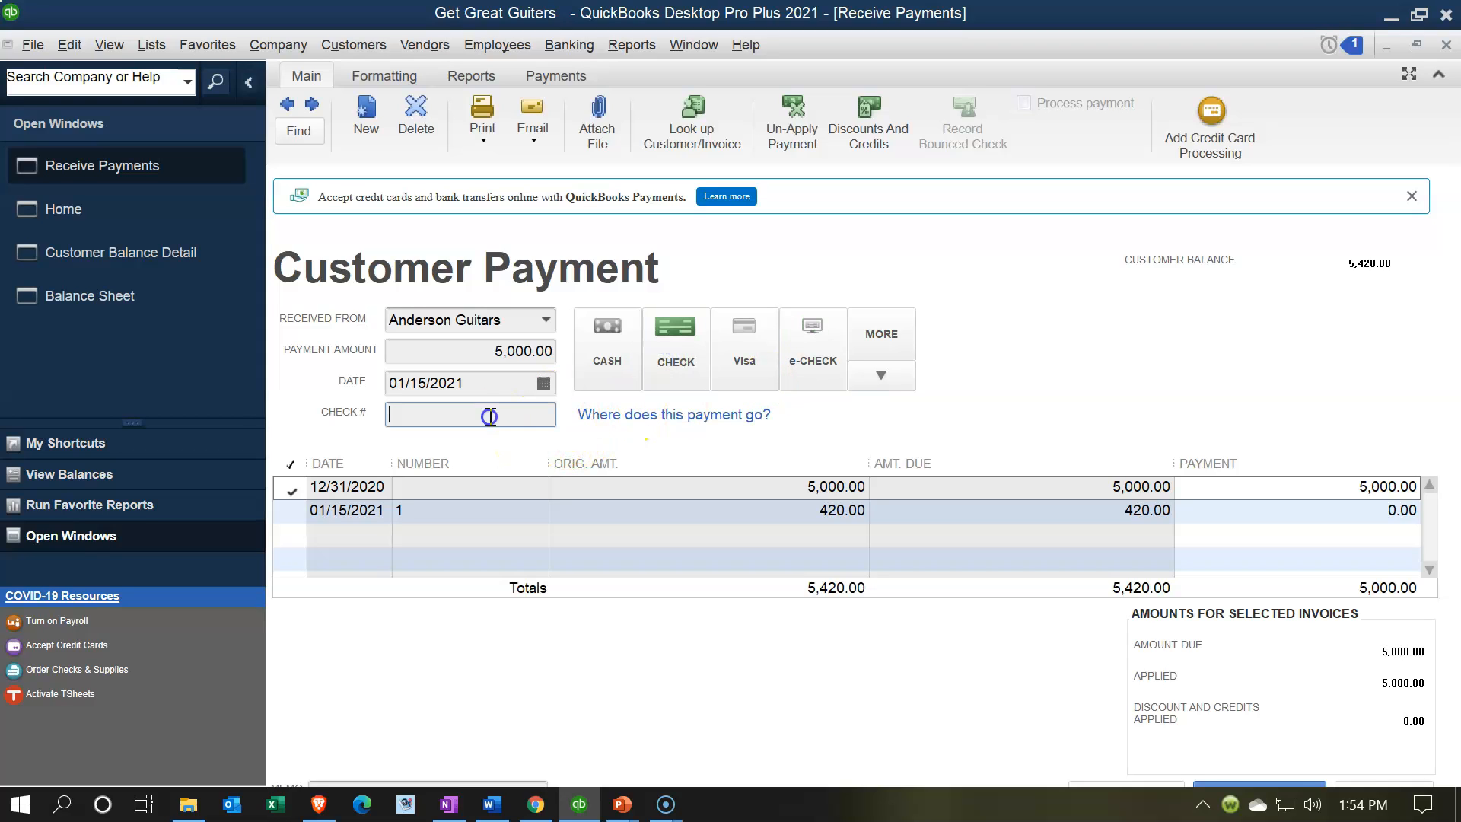
text(8755)
click(380, 305)
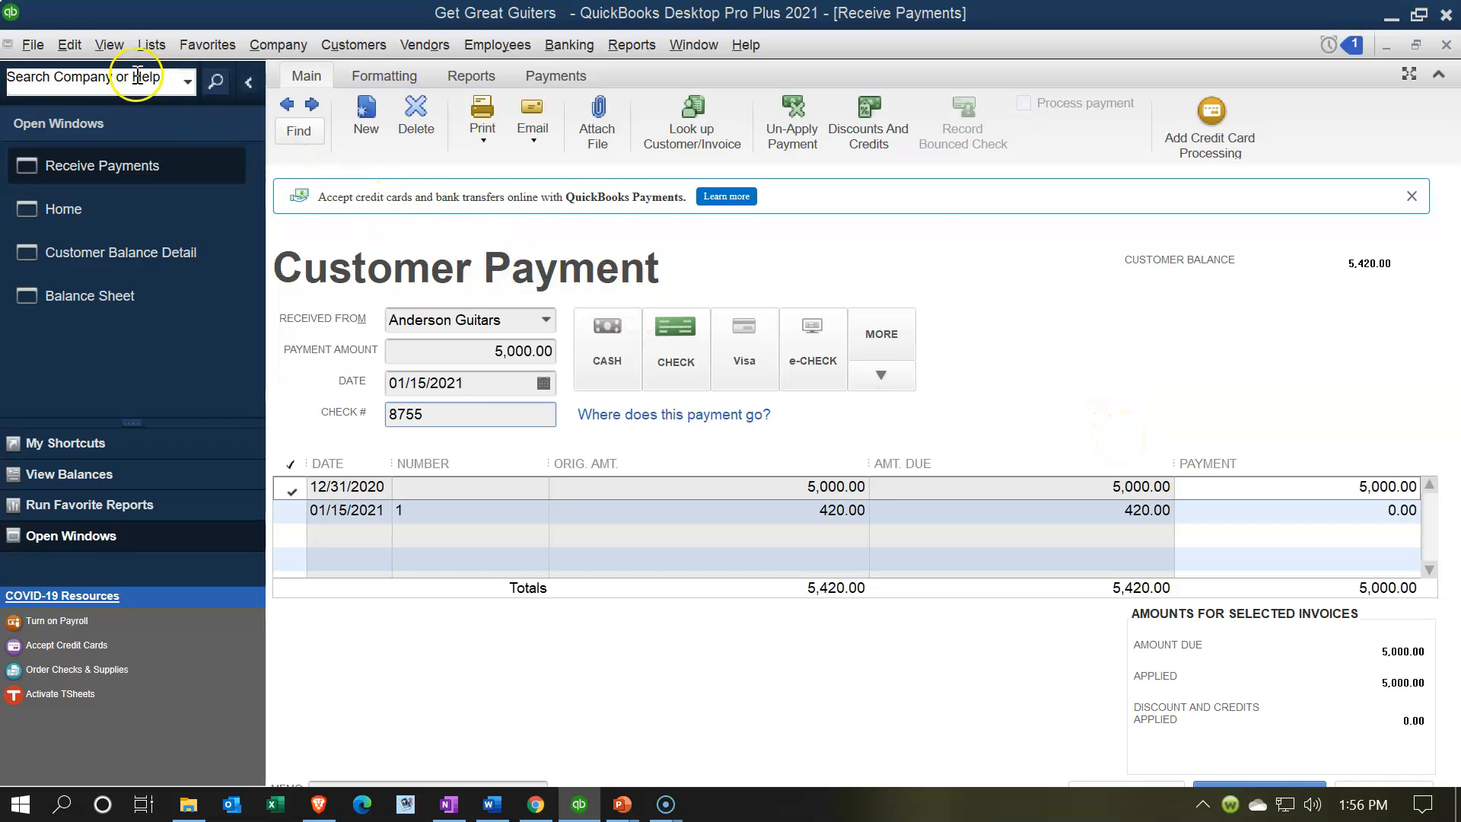
Review the company payment preferences, including using Undeposited Funds as the default deposit account, and accept them.
click(71, 44)
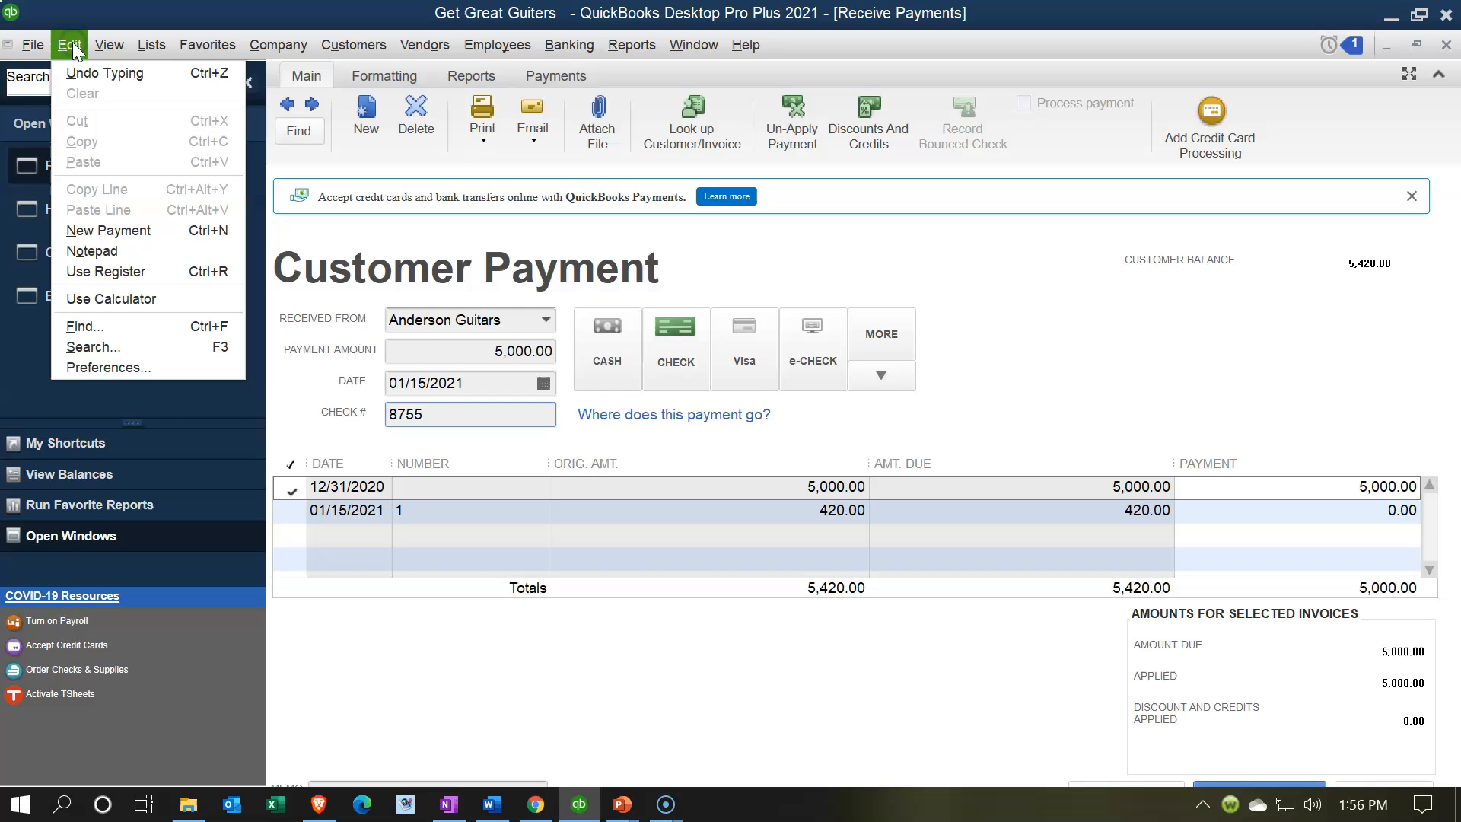
click(105, 366)
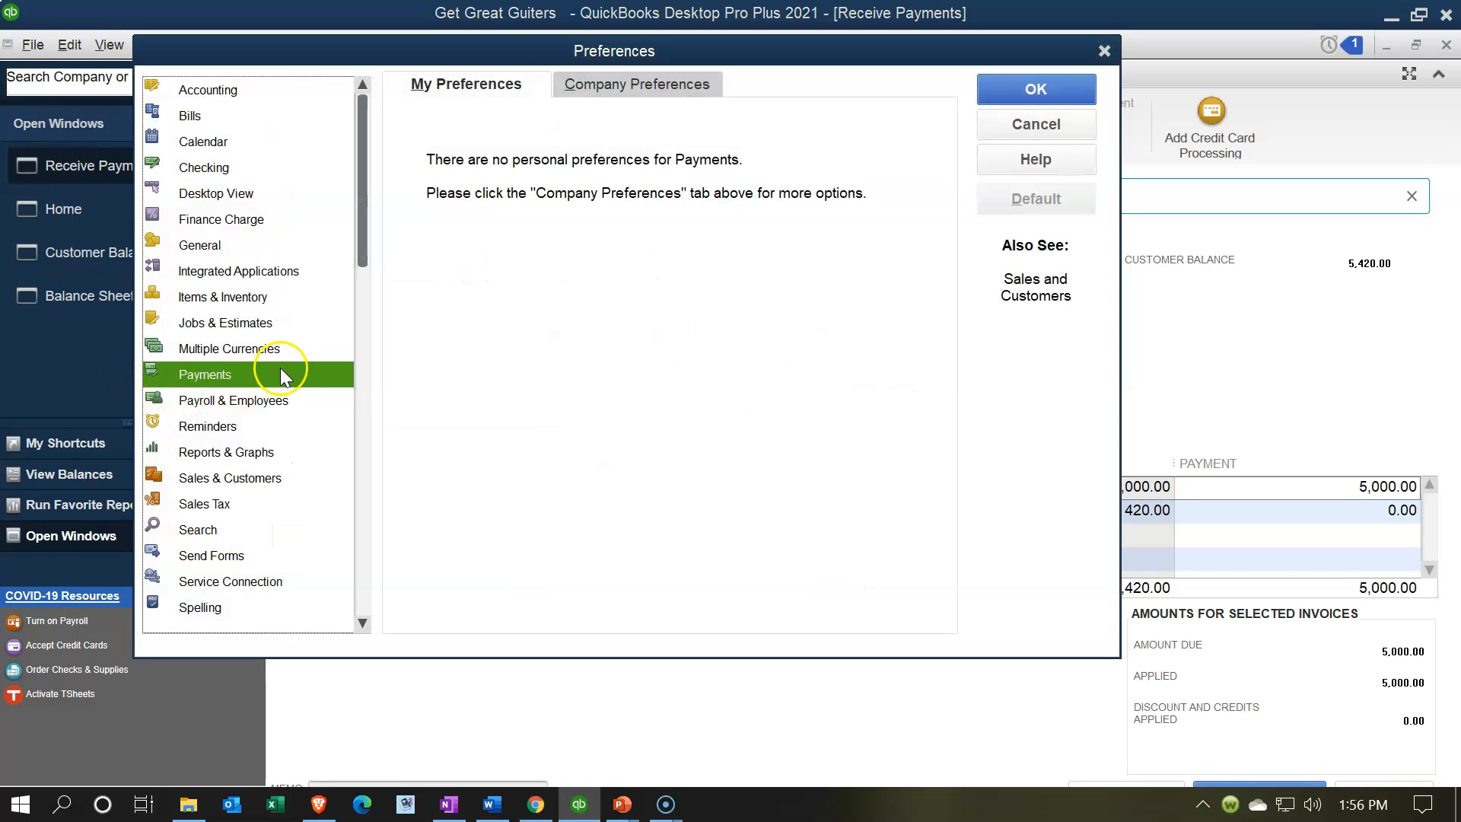
click(616, 86)
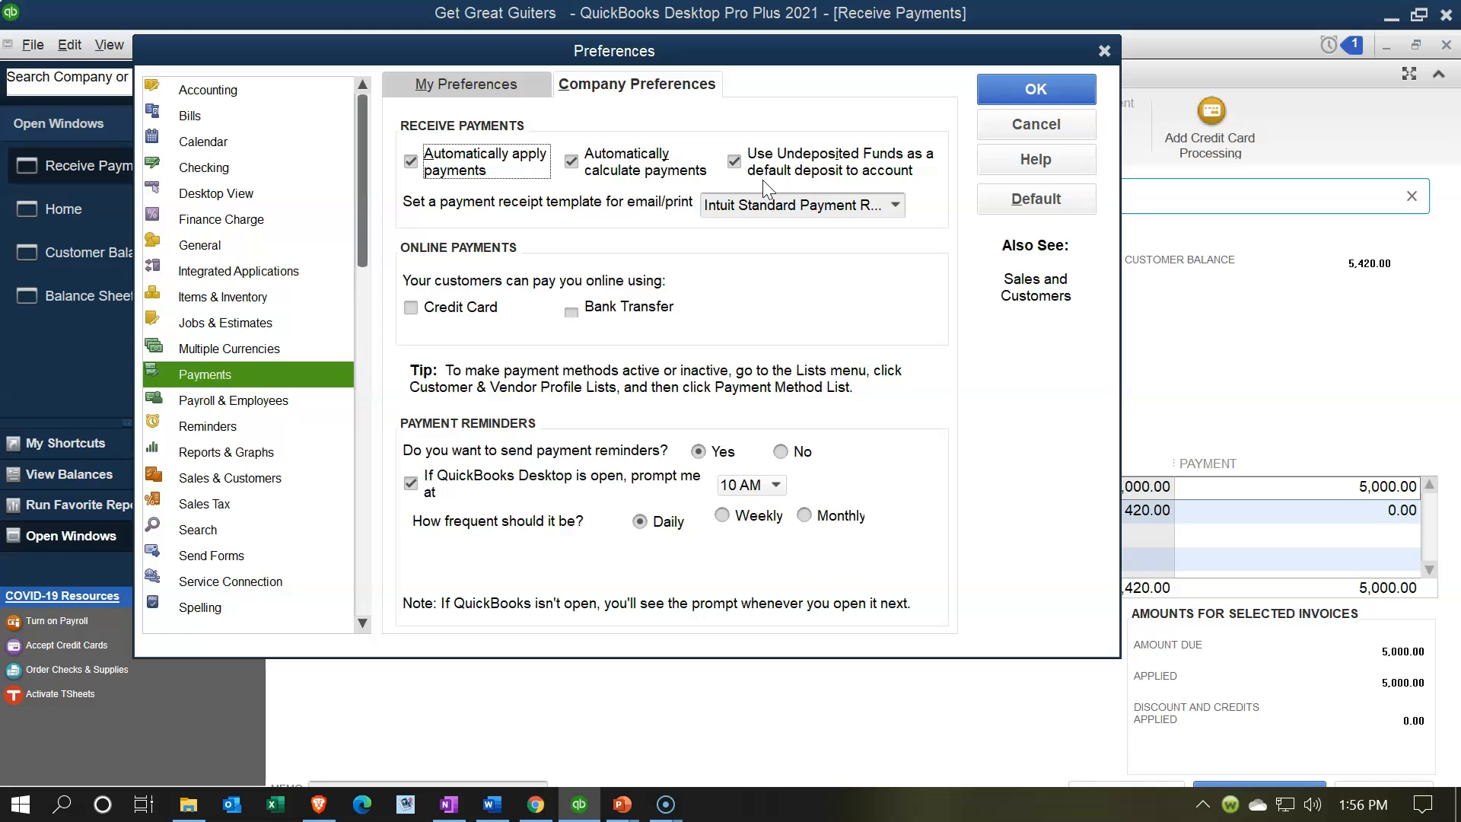
click(733, 180)
click(1023, 85)
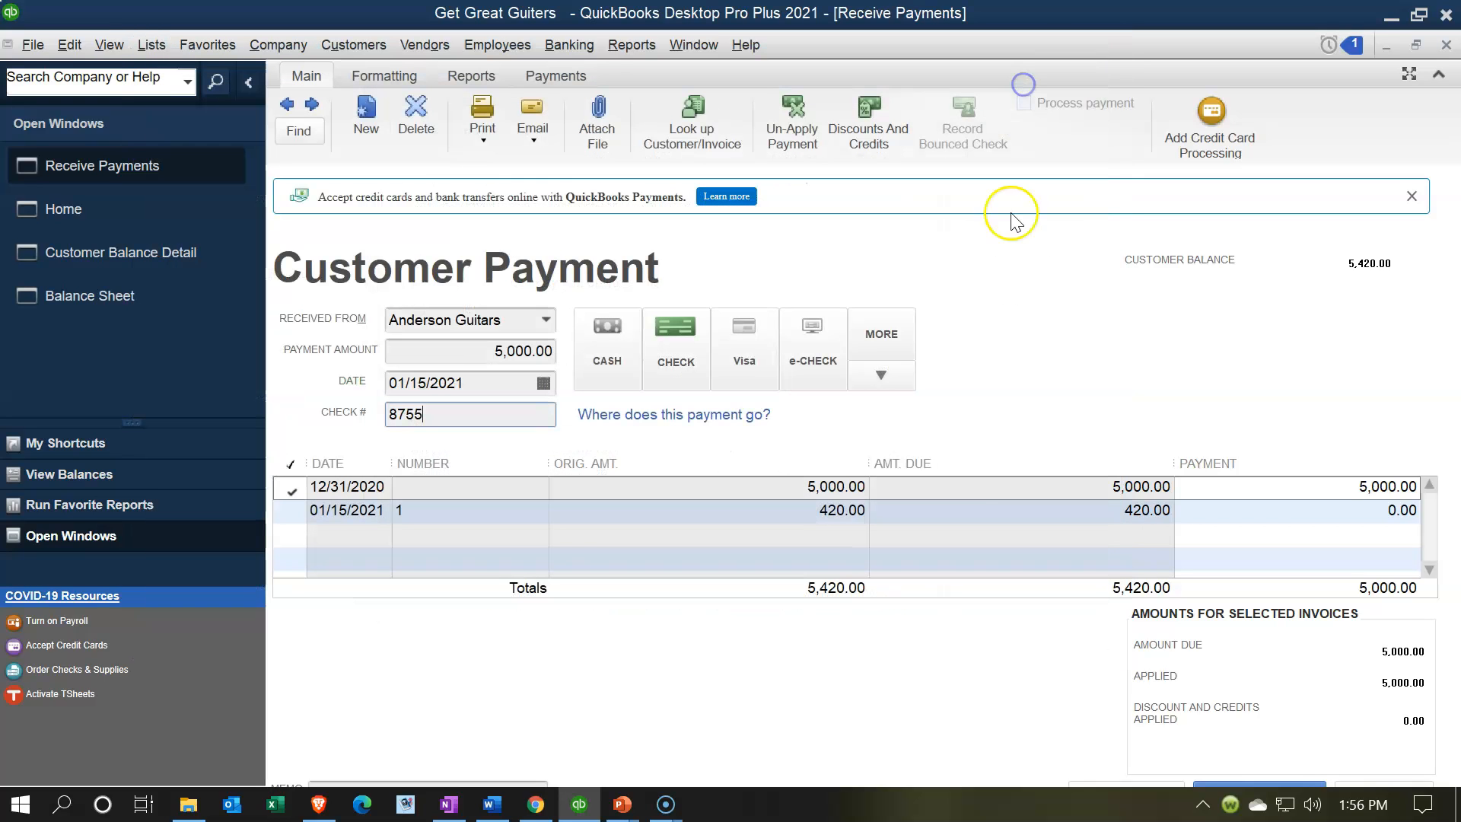
Save the Anderson Guitars check payment and close the customer payment form.
click(1416, 44)
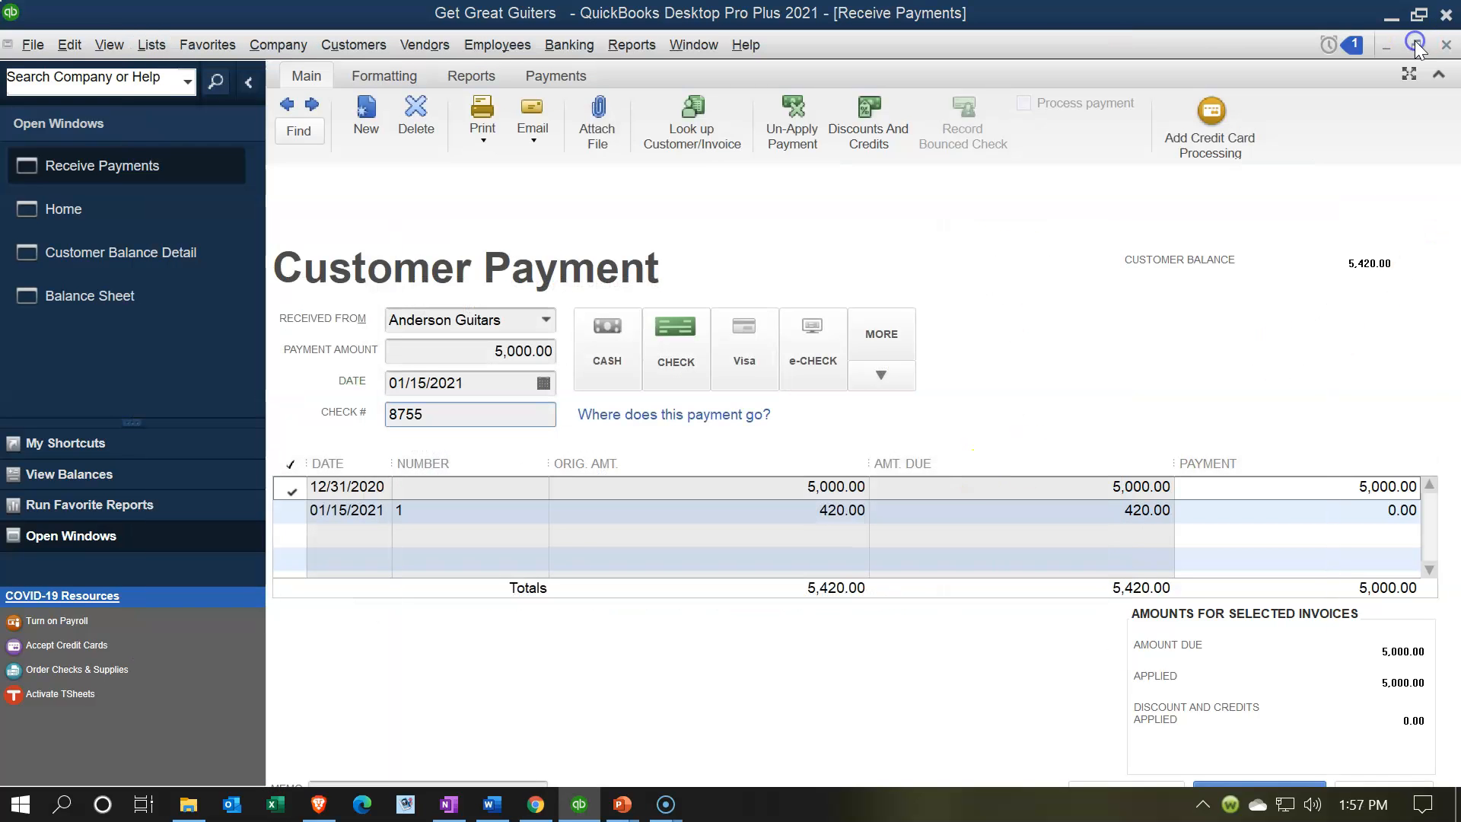
click(1234, 782)
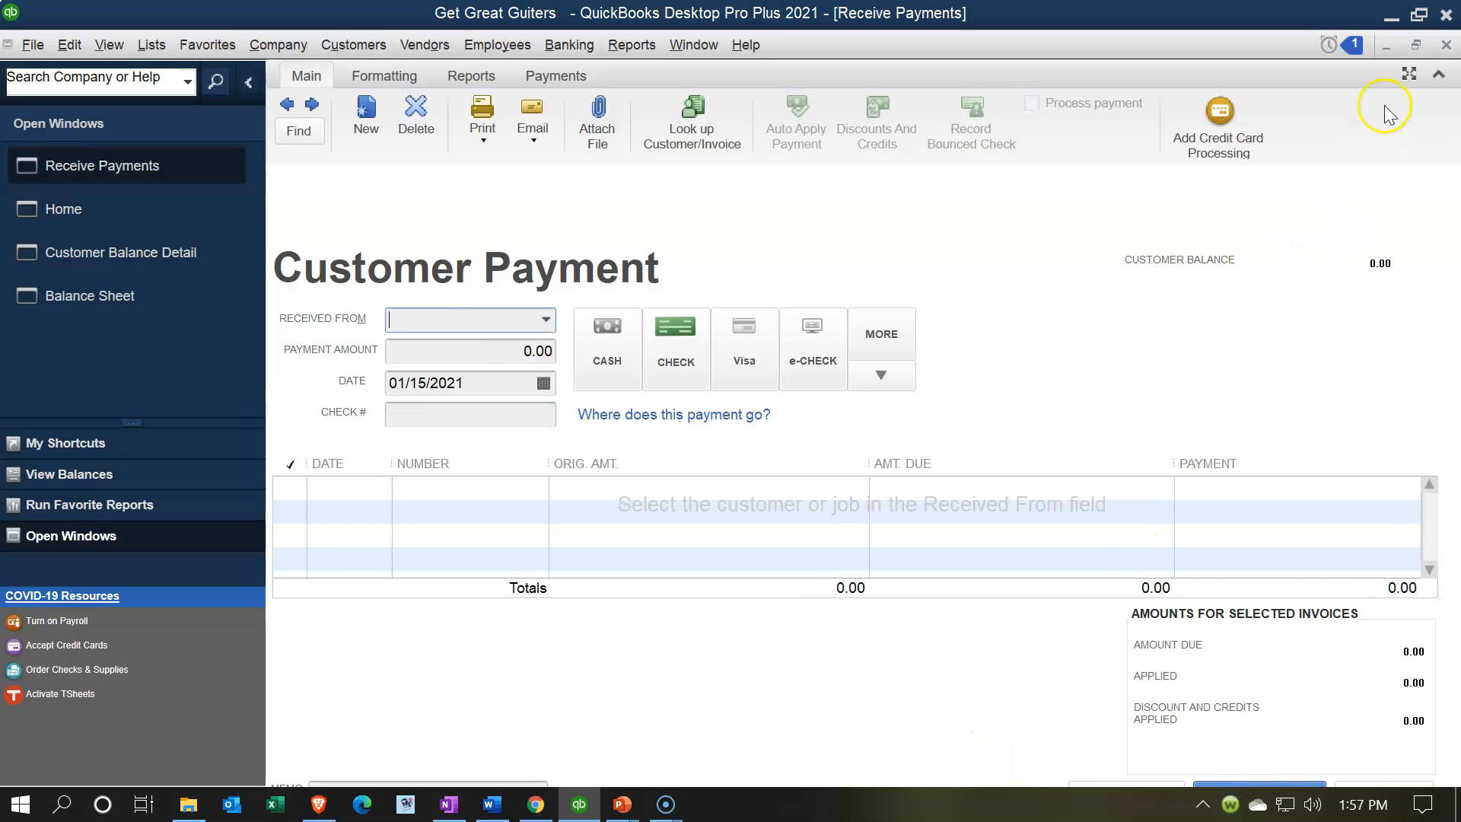
click(1445, 45)
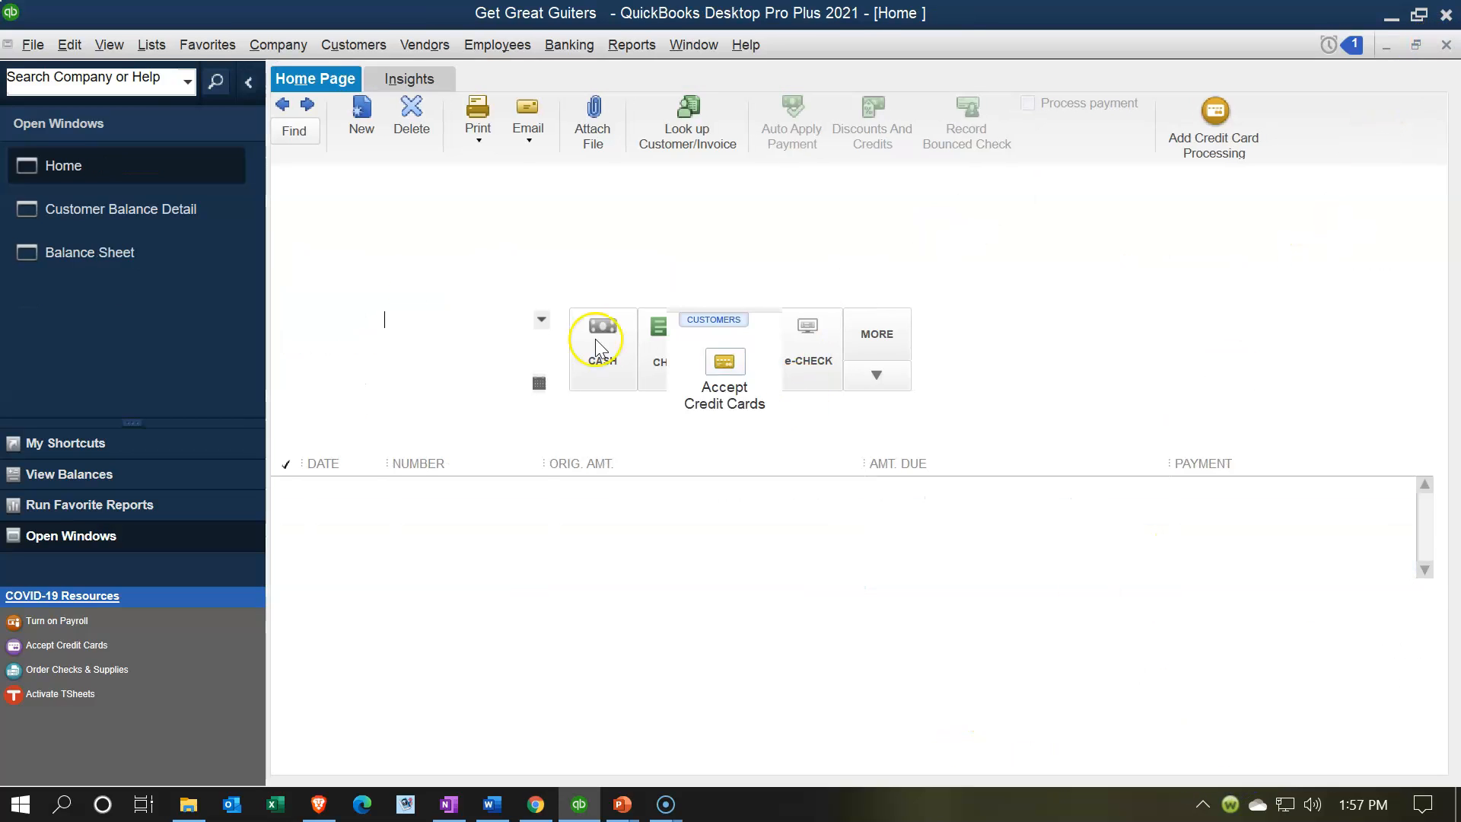
Trace the Undeposited Funds balance on the Balance Sheet to its source customer payment, and close the payment.
click(130, 234)
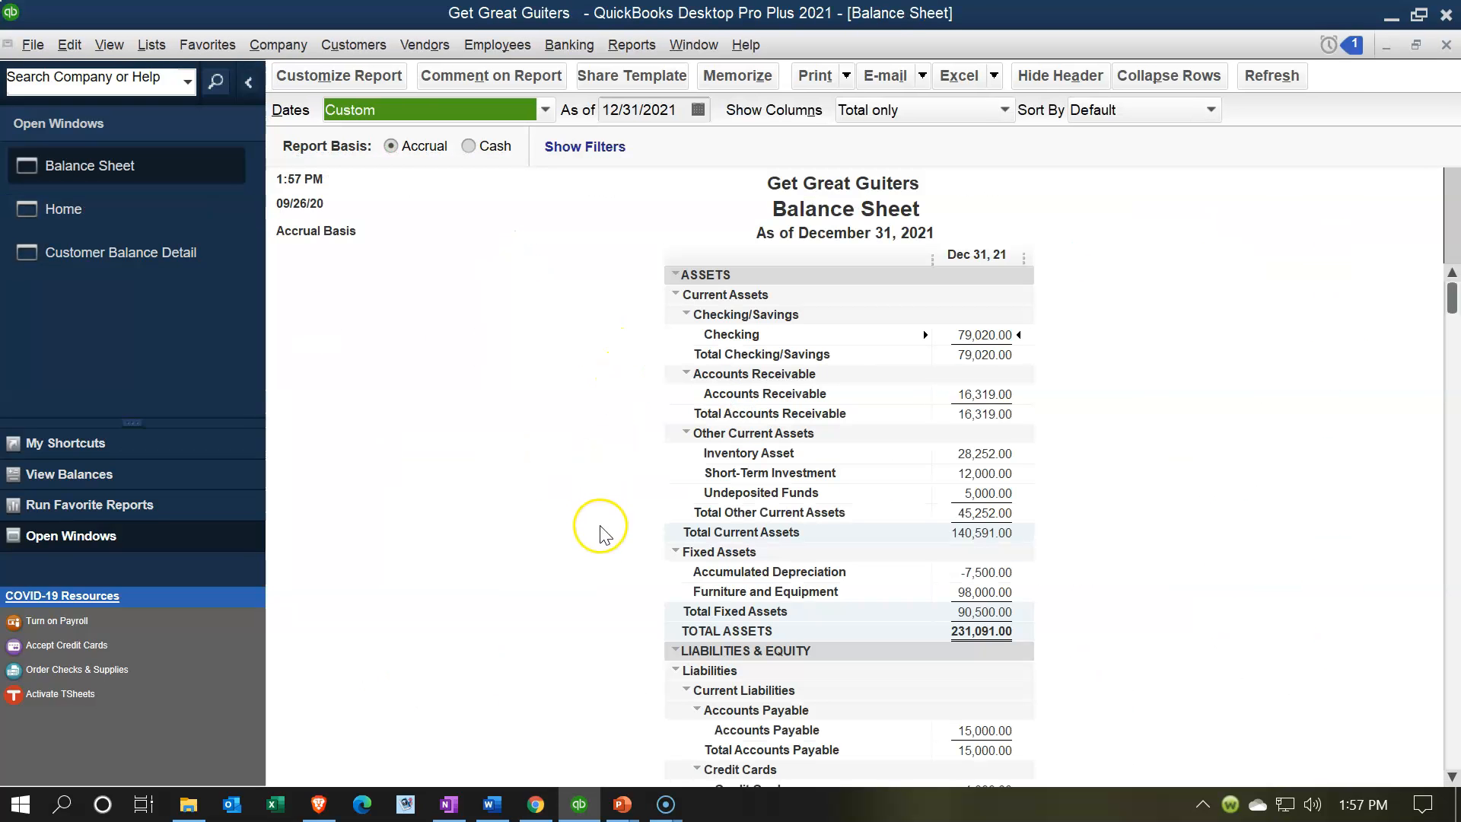
click(968, 494)
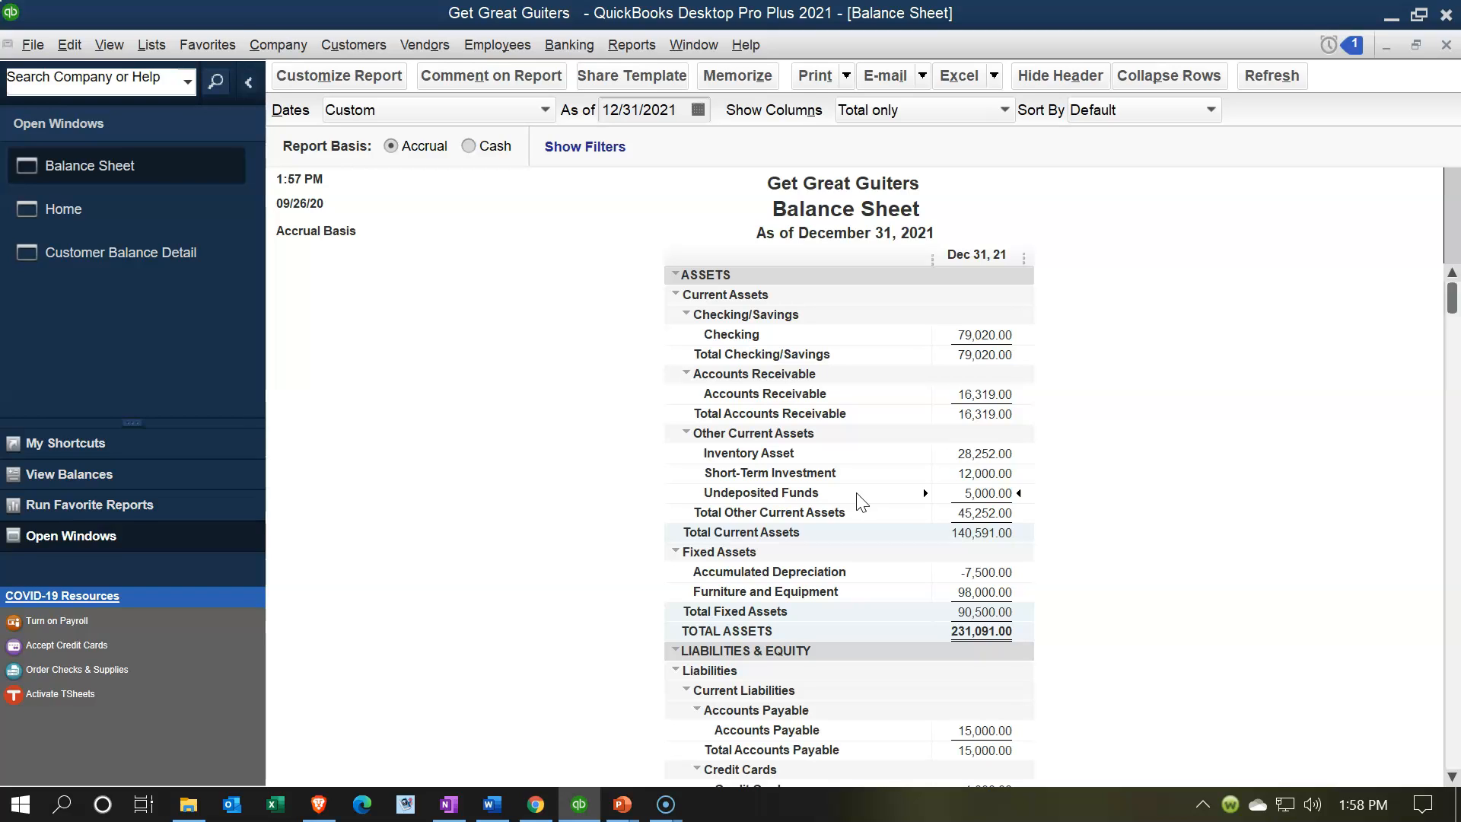
double_click(1001, 494)
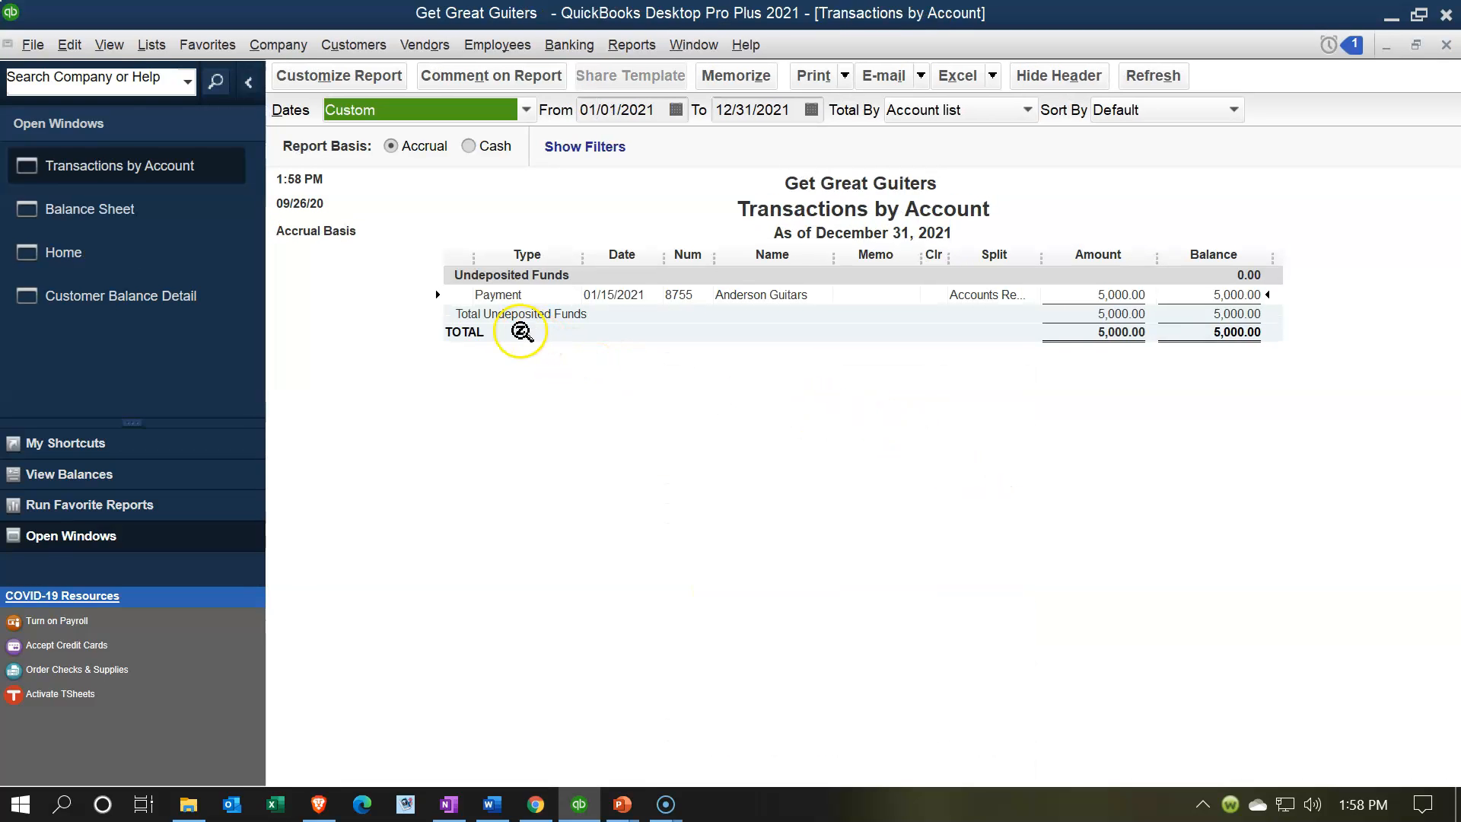
click(1121, 295)
double_click(1123, 295)
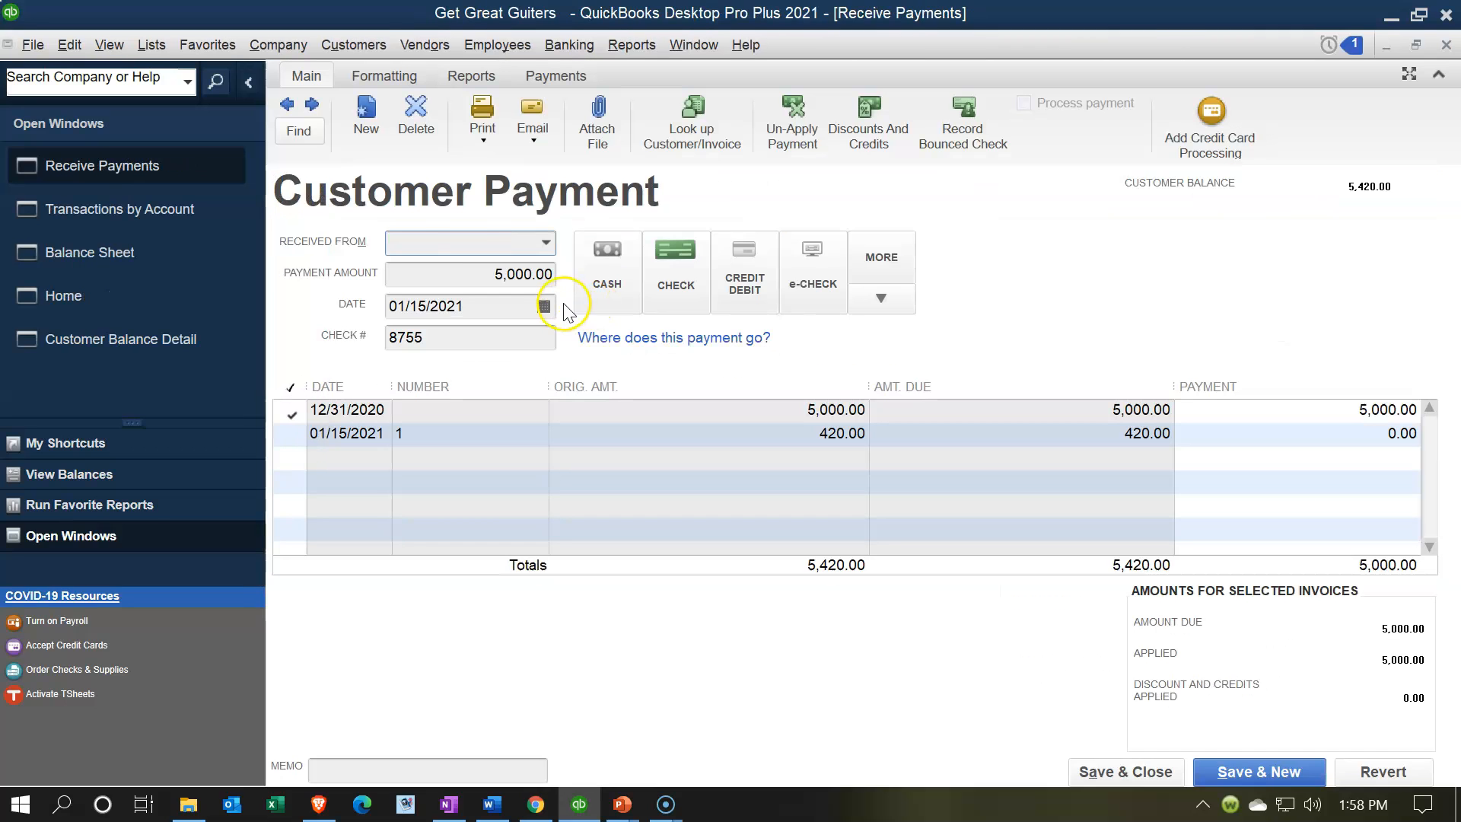
click(1445, 47)
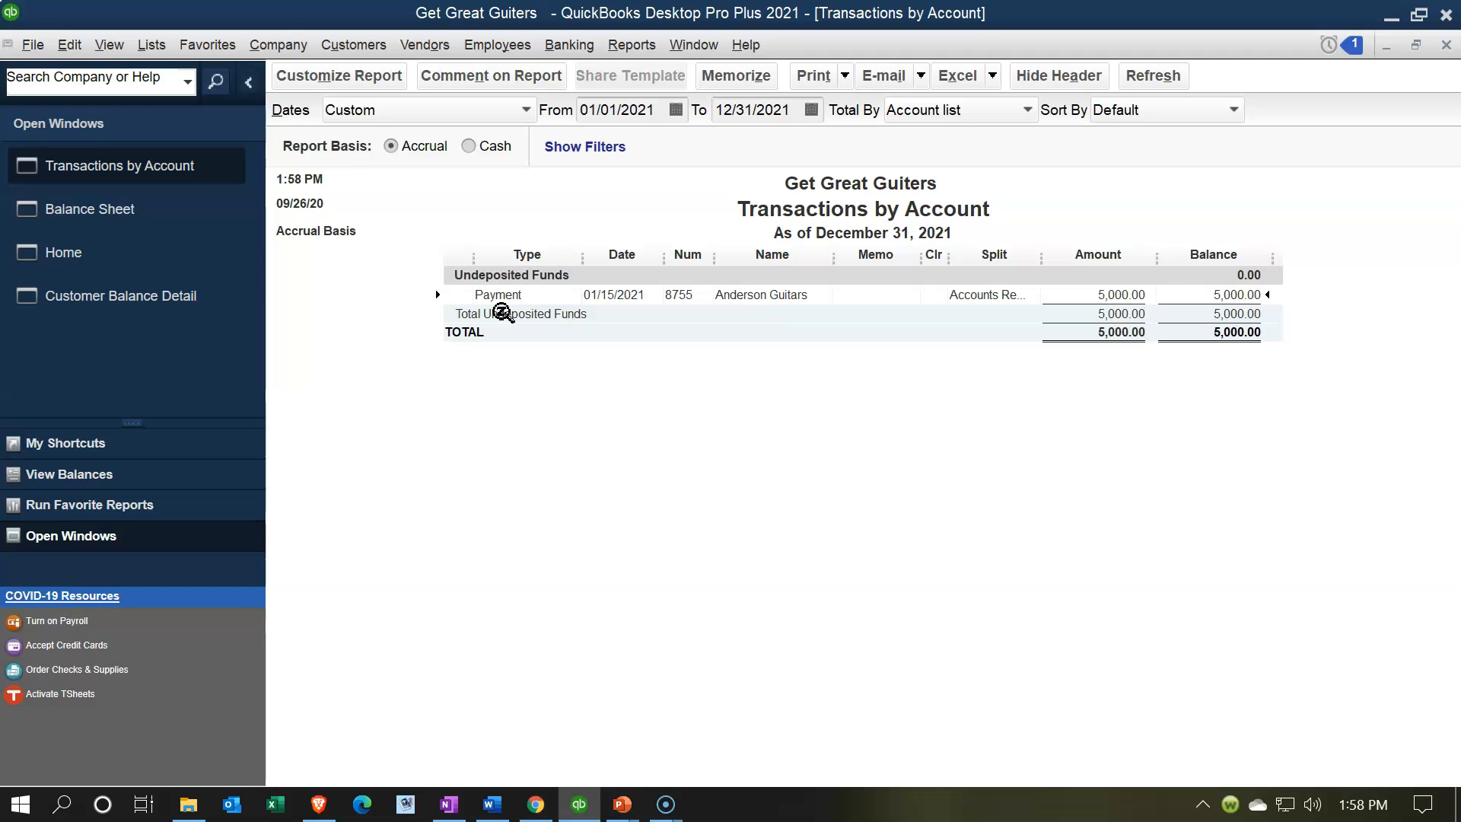
Look at the home page workflow, reopen the payment from the Undeposited Funds transactions, and close both payment and transaction report.
click(181, 252)
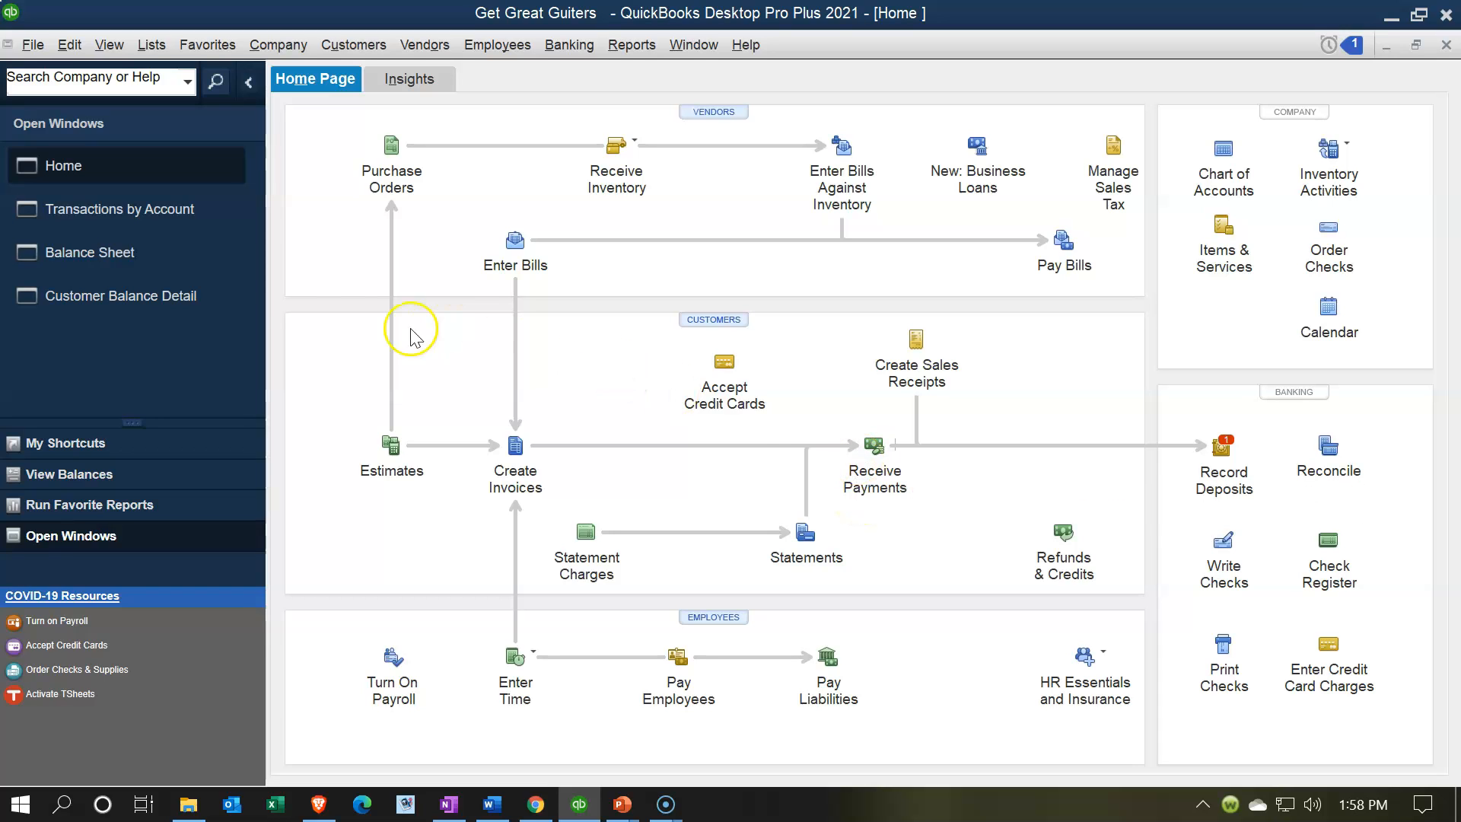
click(134, 213)
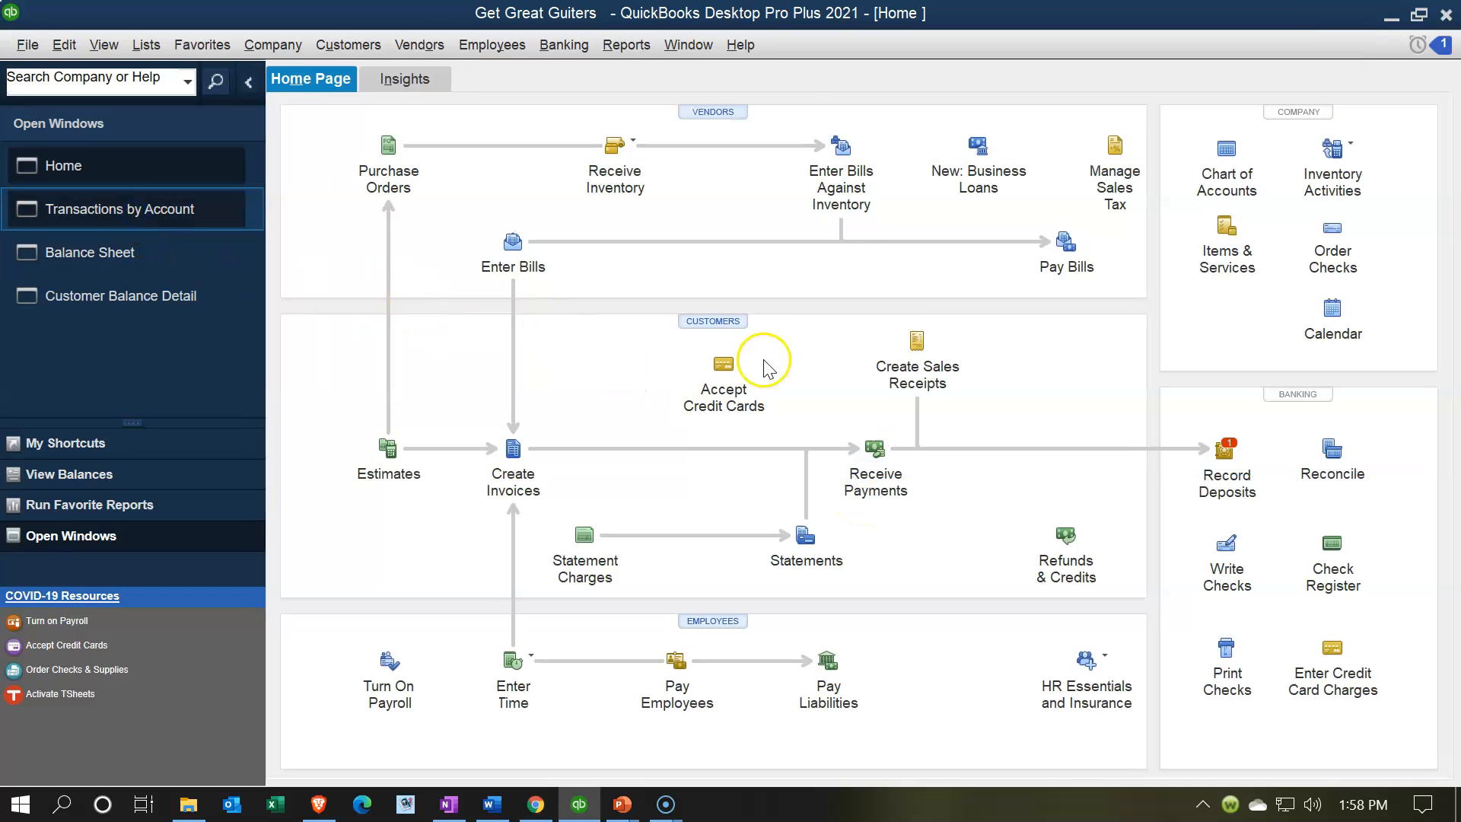
double_click(1121, 303)
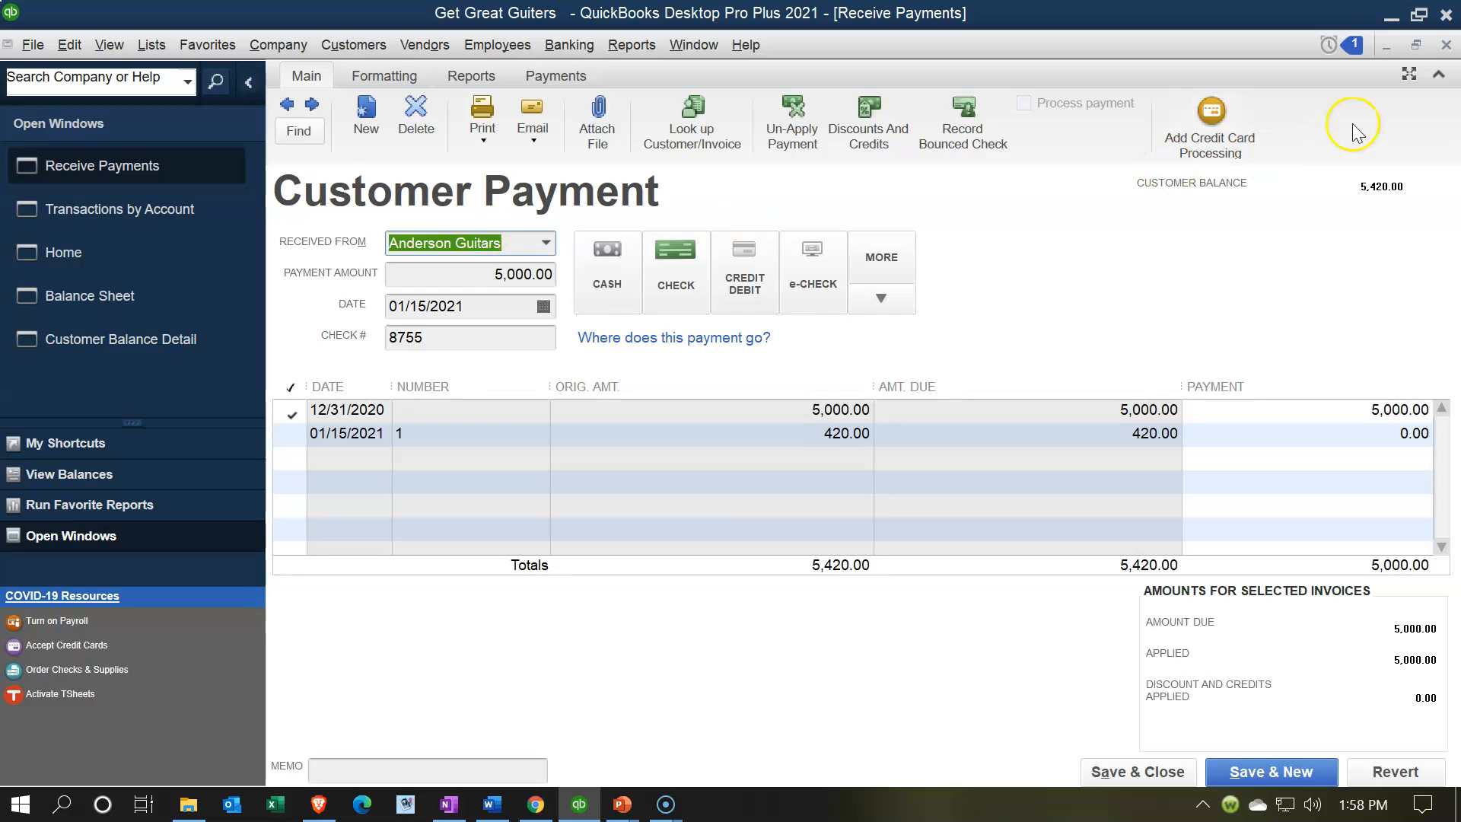
click(1446, 44)
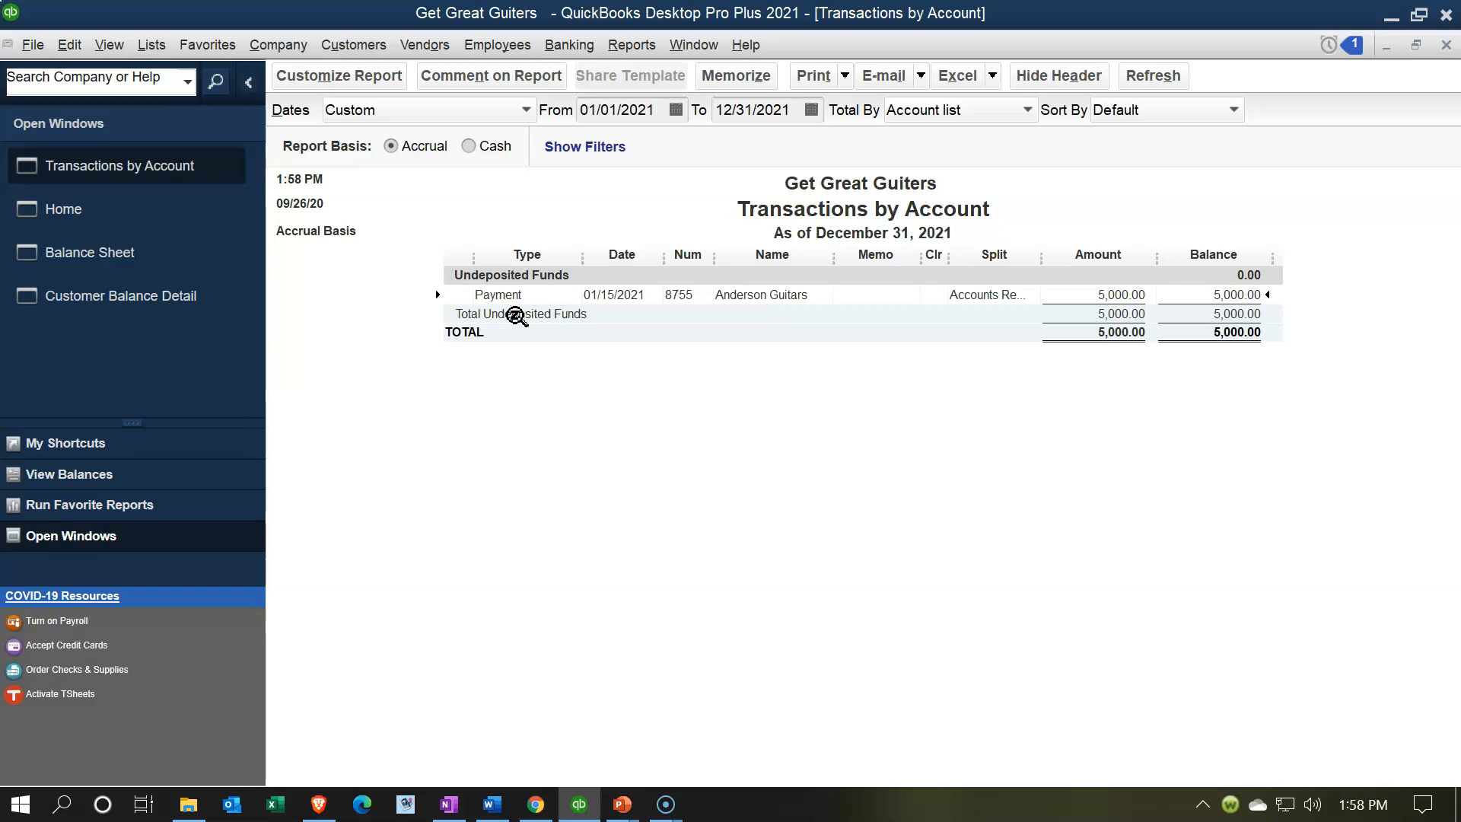
click(1442, 46)
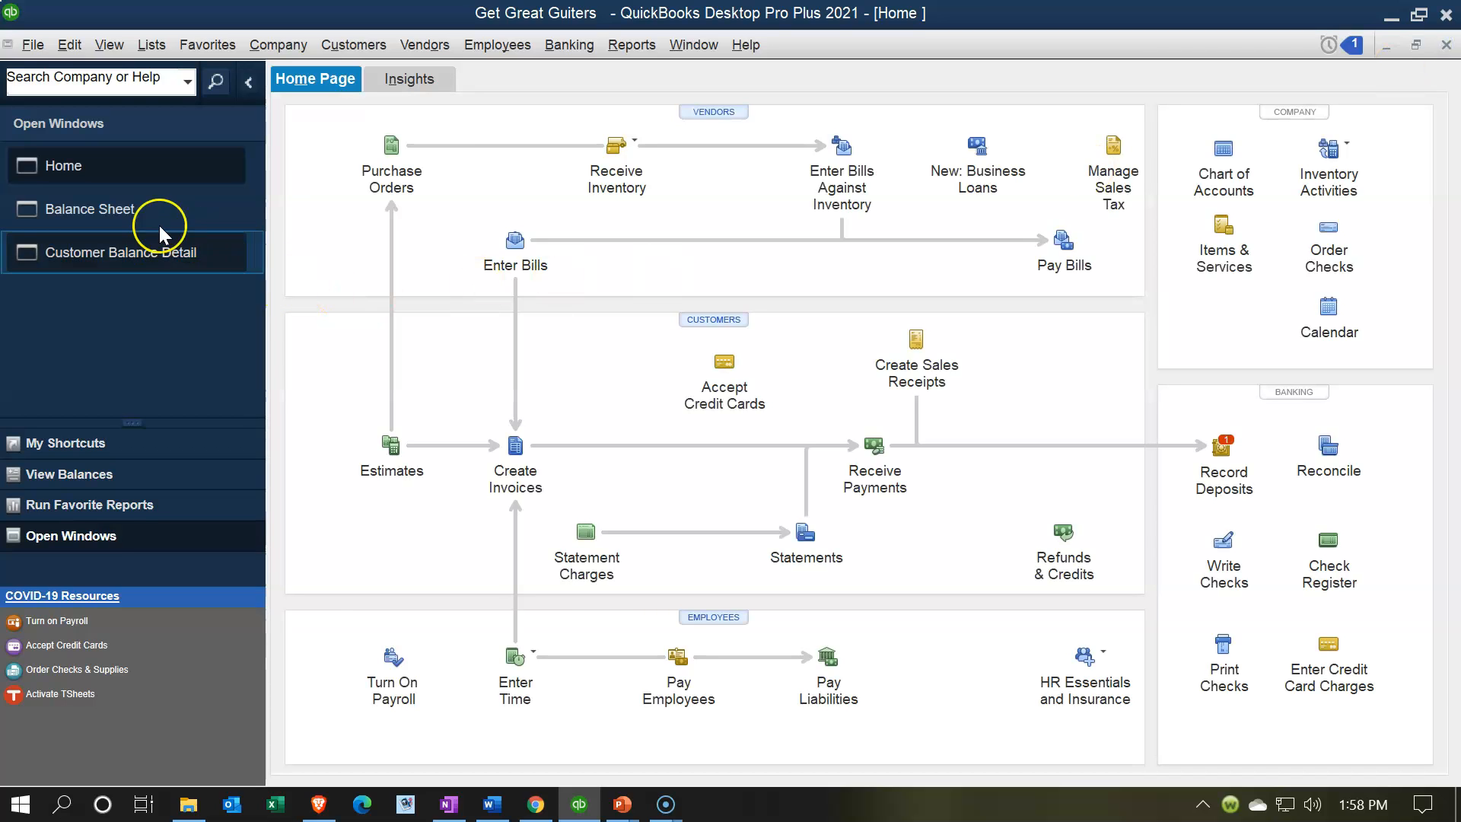
Trace Accounts Receivable on the Balance Sheet to the Anderson Guitars payment, and close the payment and transaction report.
click(130, 210)
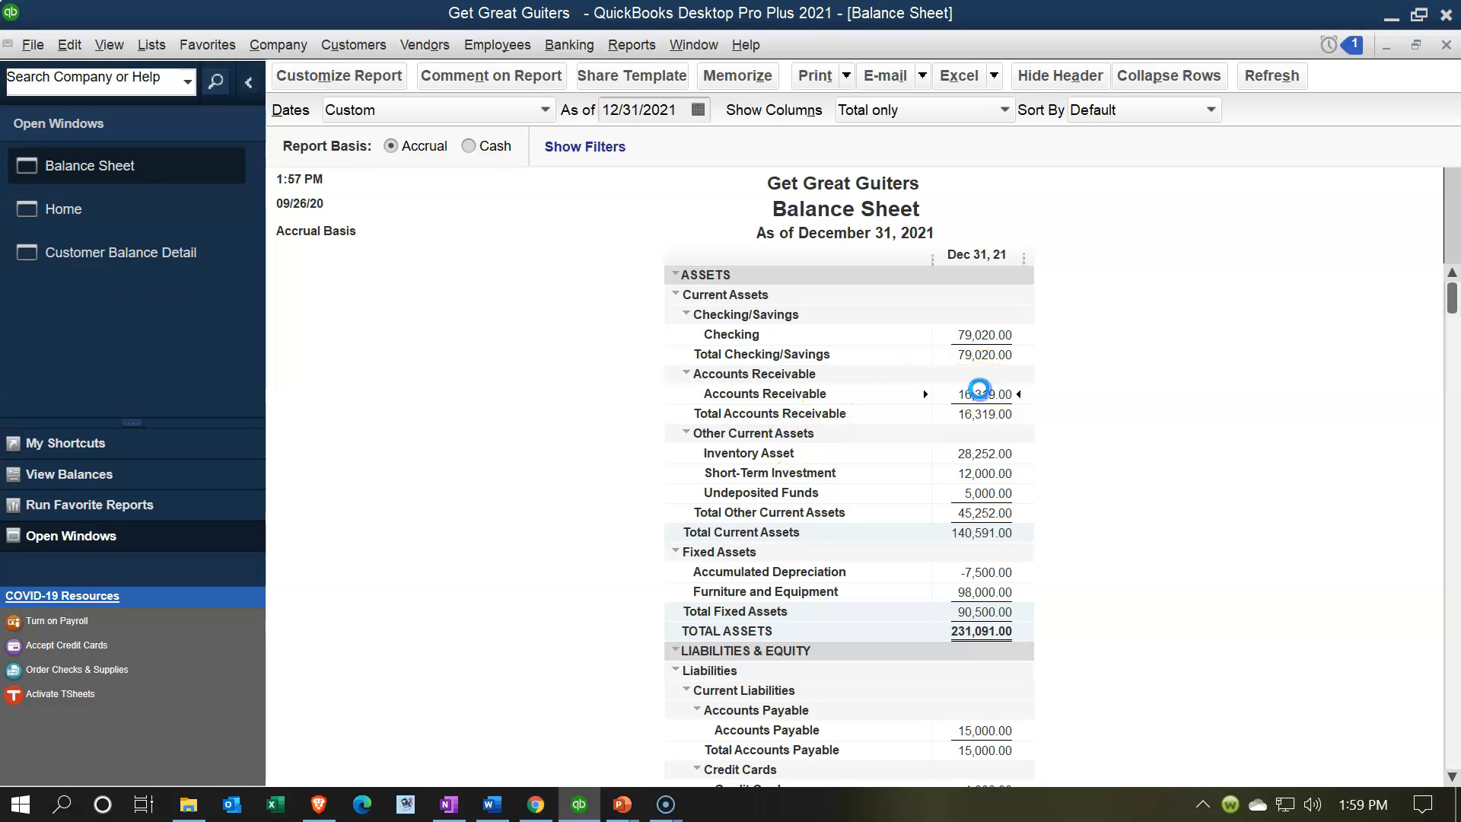
double_click(985, 391)
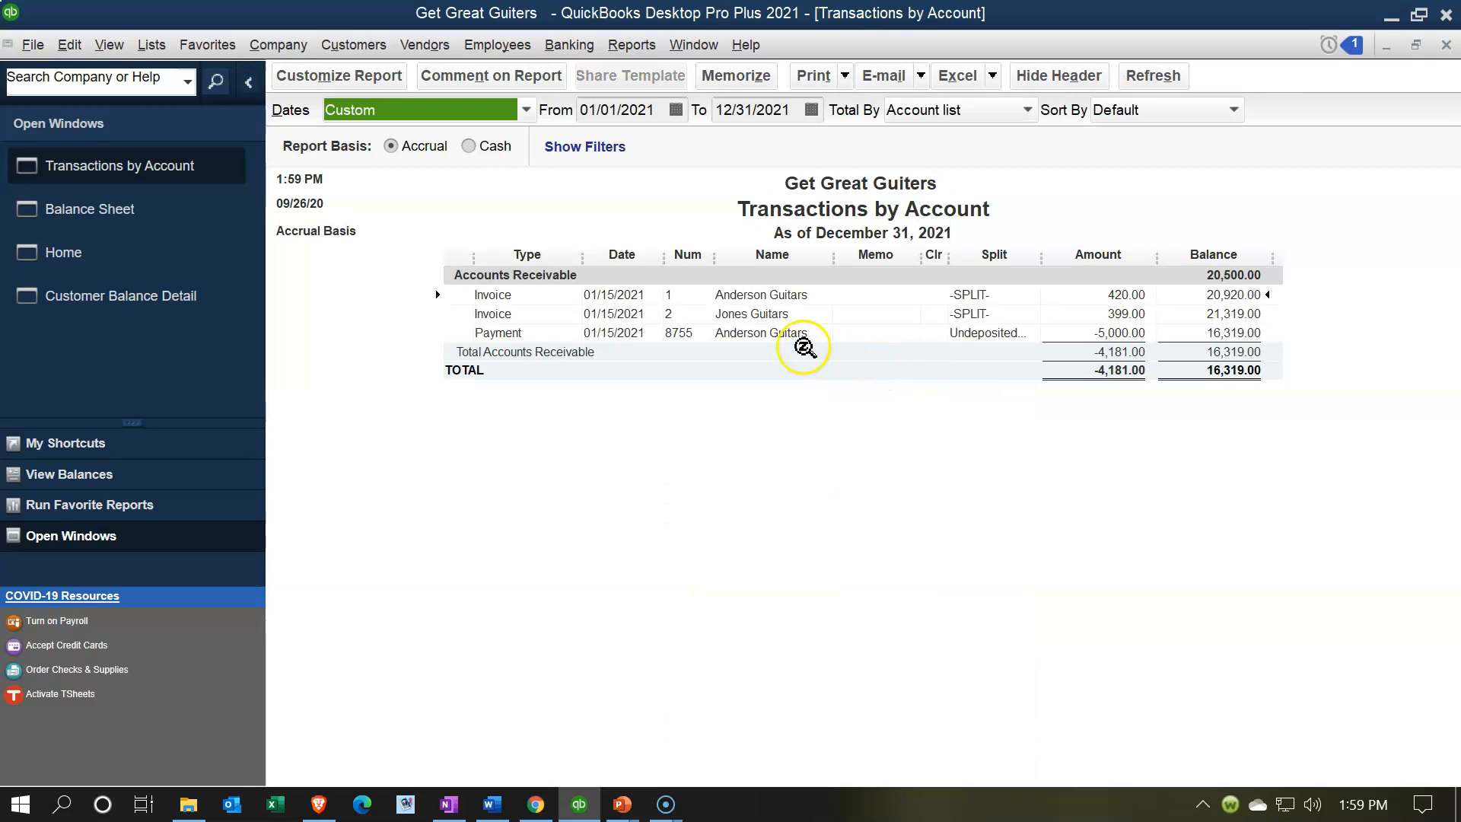
double_click(1112, 333)
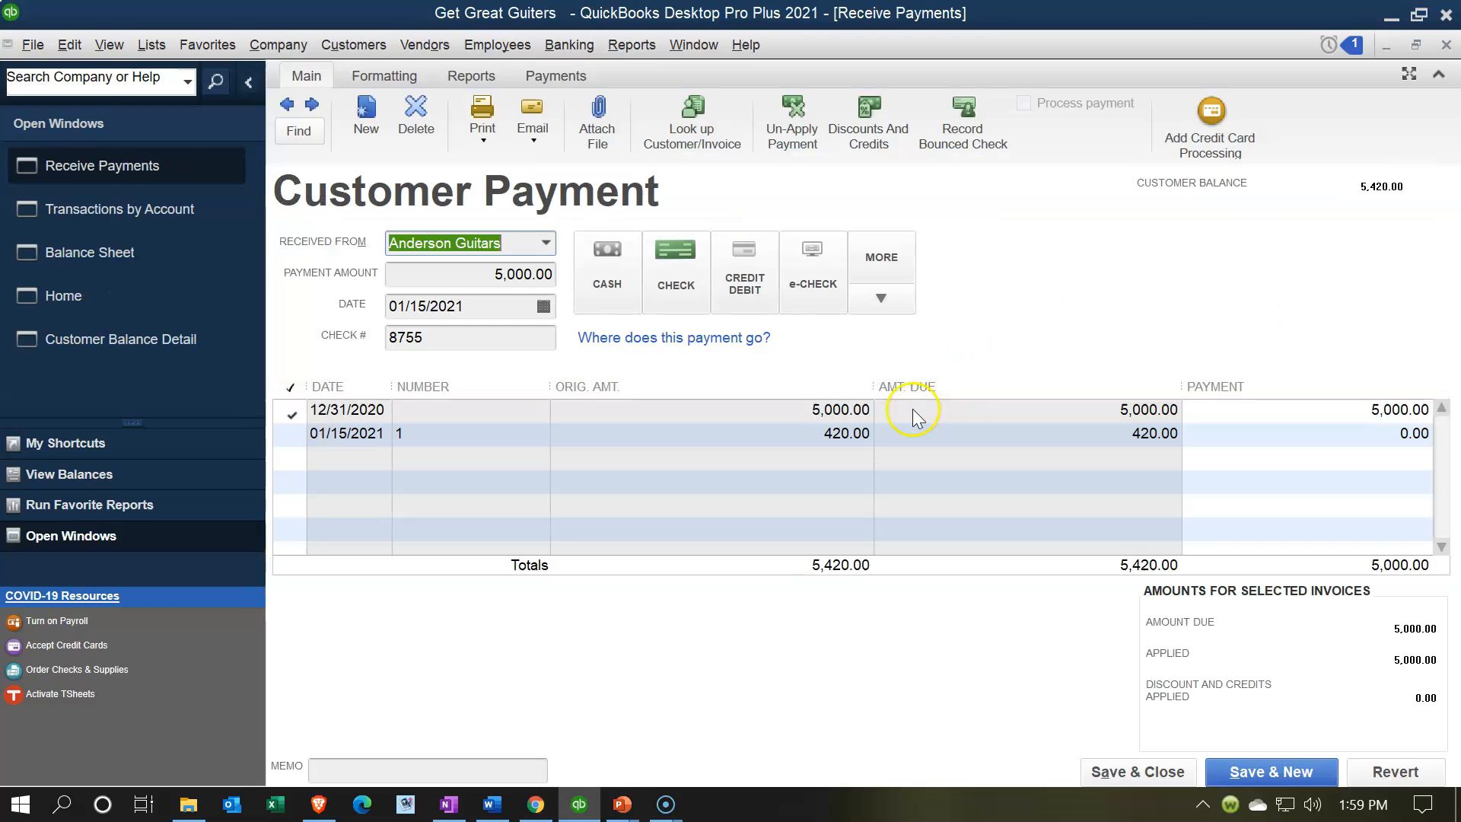
click(1446, 45)
click(1446, 46)
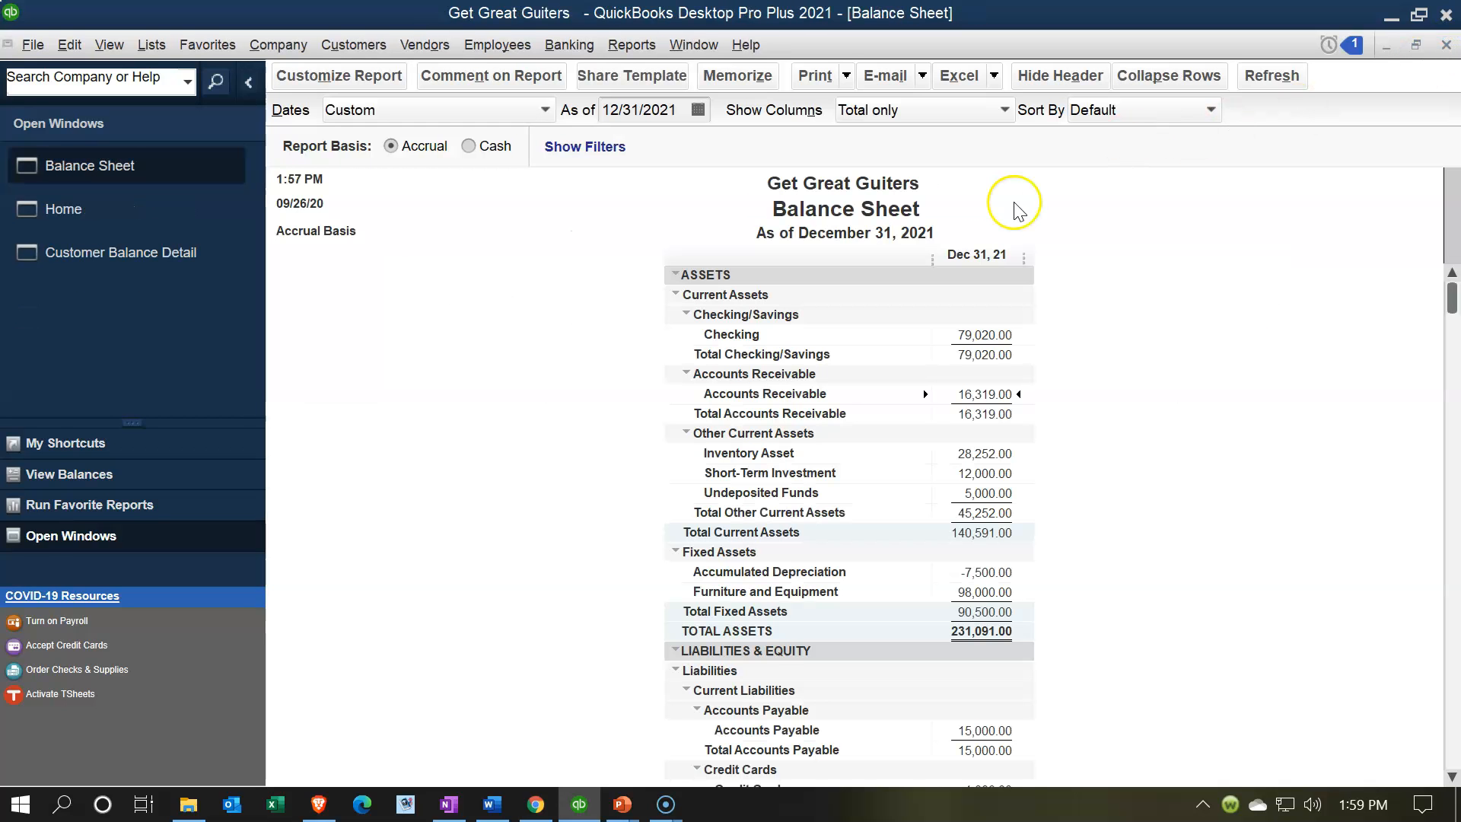
Compare the Customer Balance Detail report with Accounts Receivable on the Balance Sheet and examine Undeposited Funds.
click(126, 260)
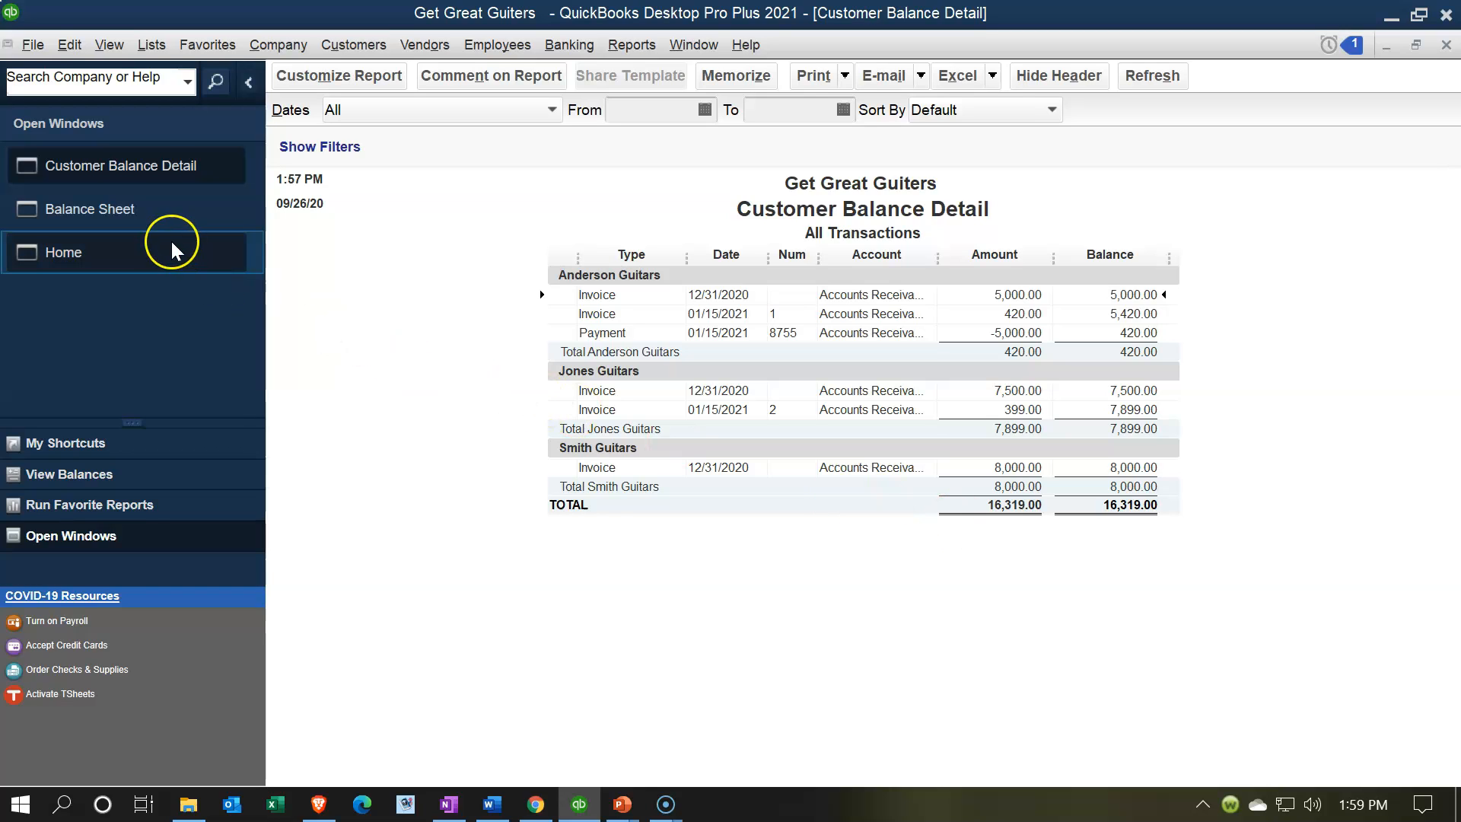
click(157, 216)
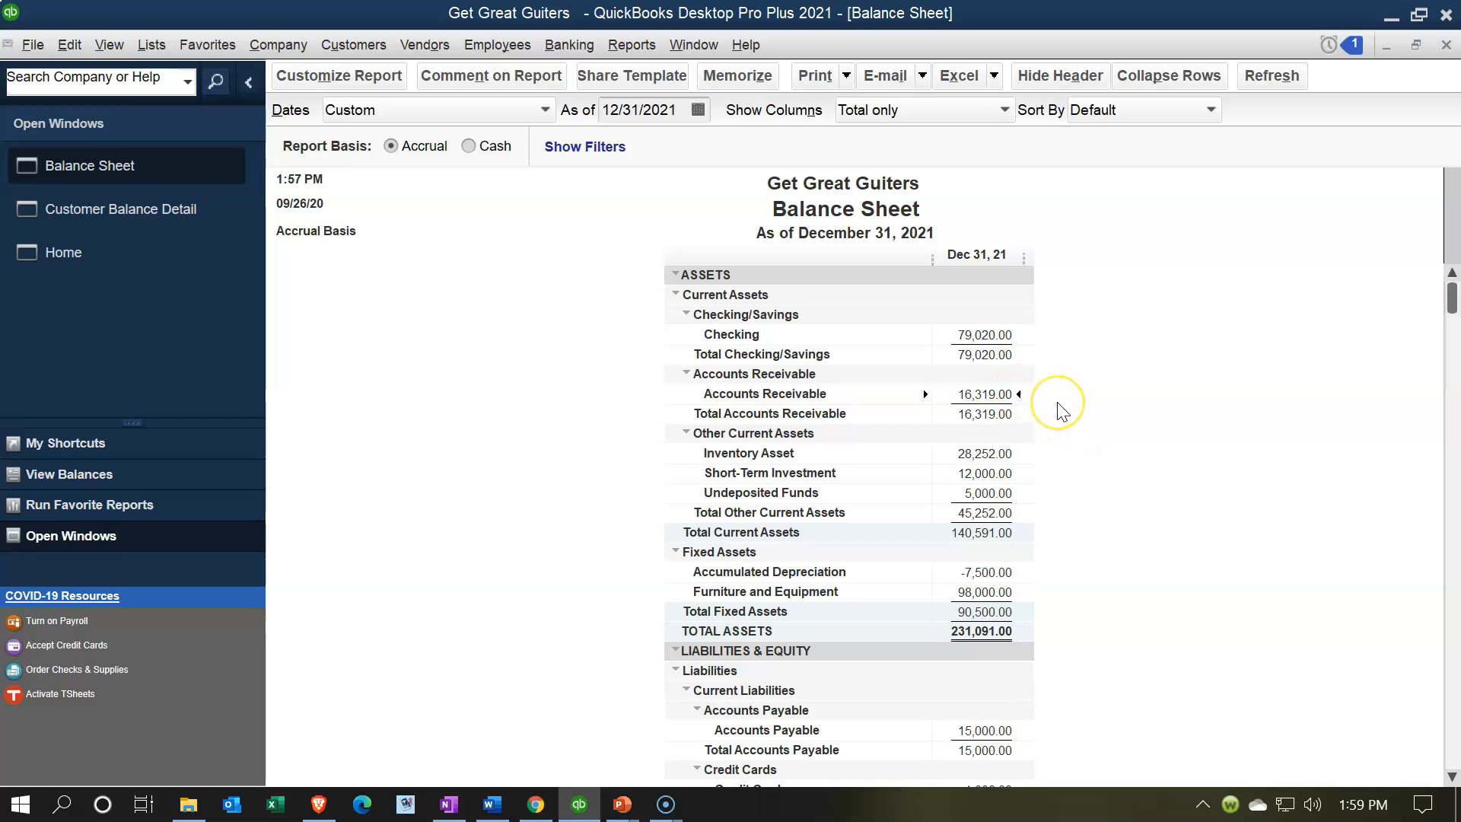
click(1091, 392)
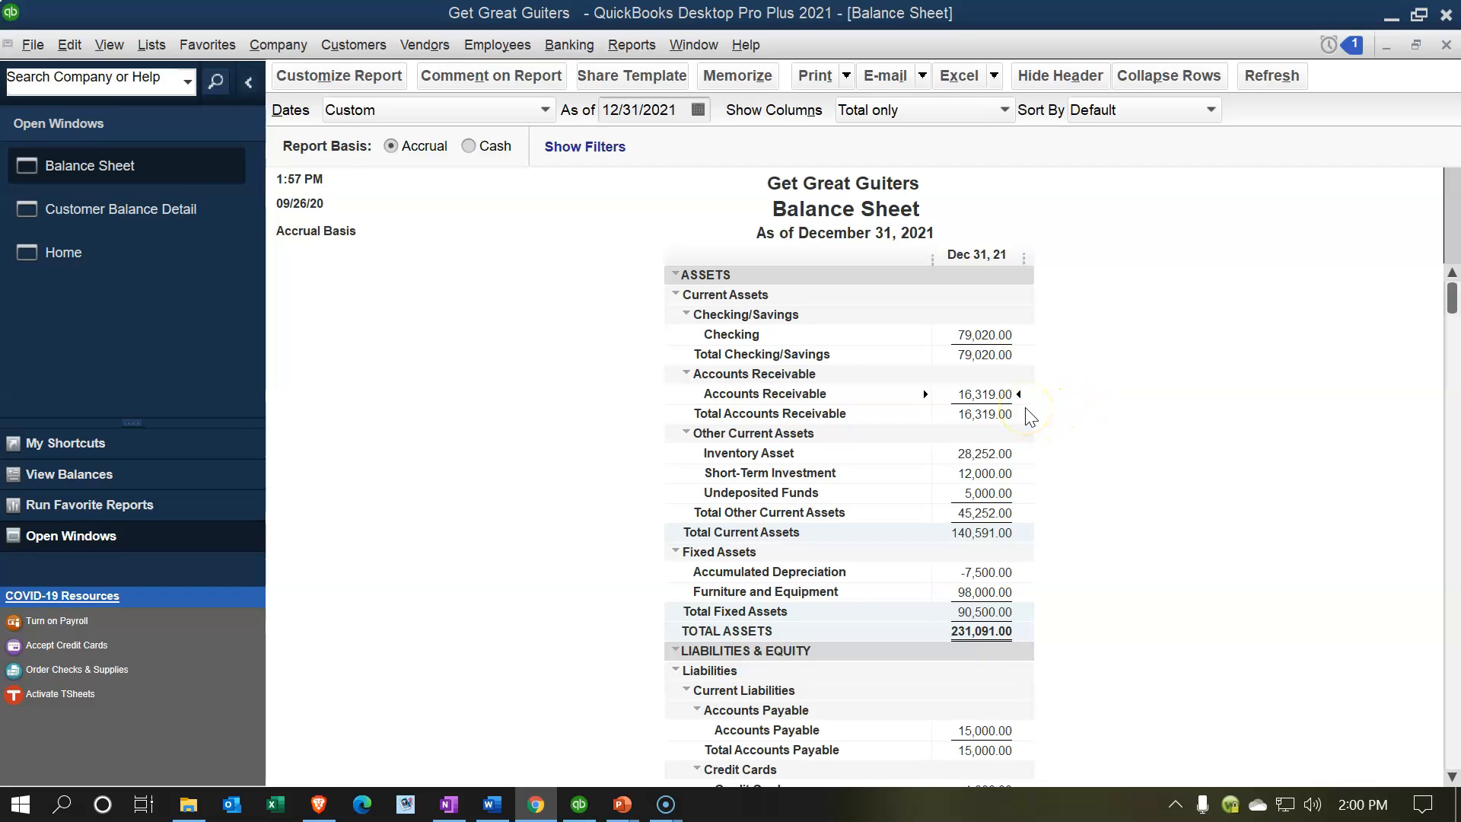
double_click(972, 496)
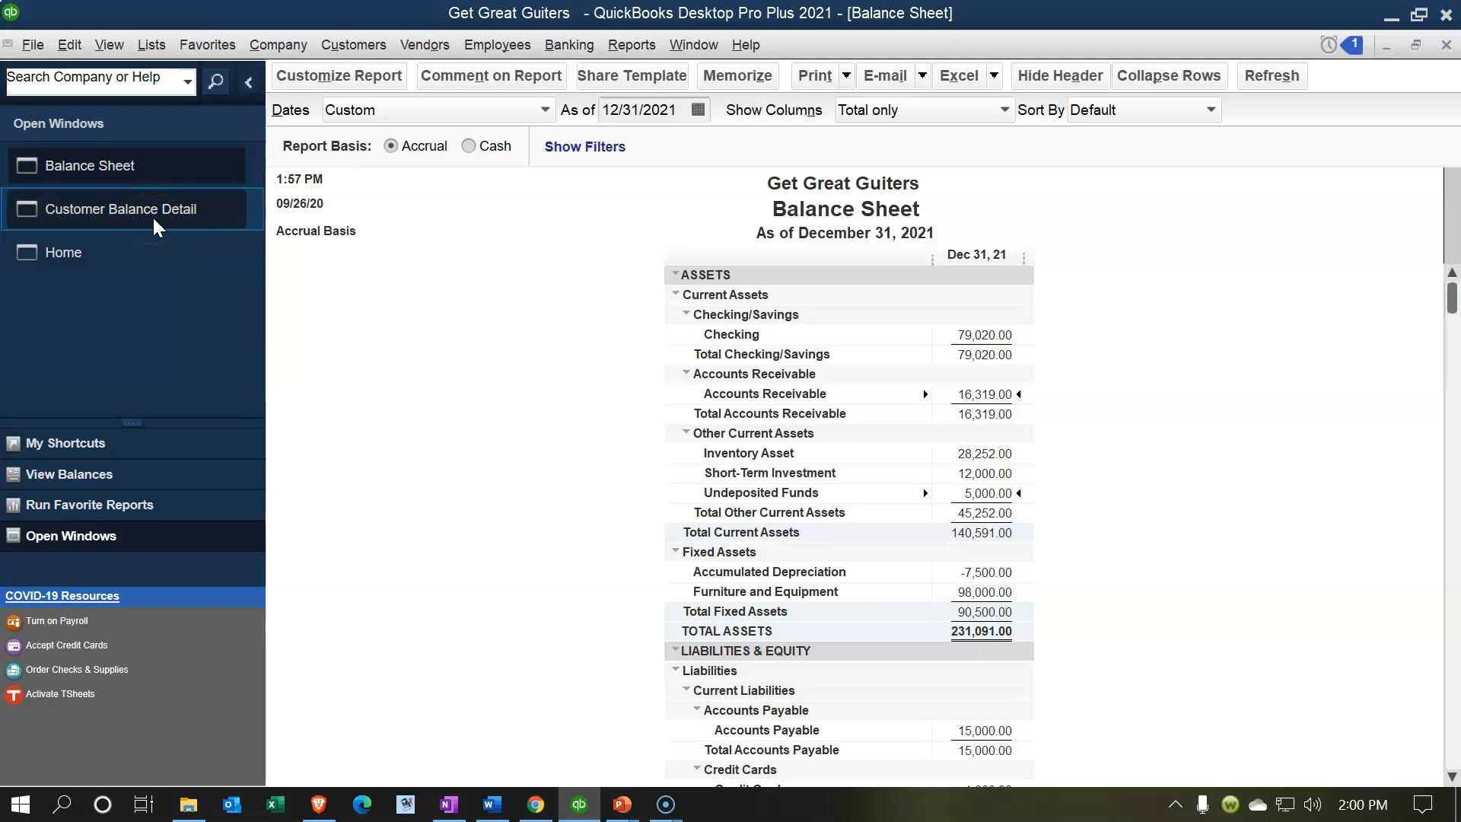
Start a new customer payment received from Jones Guitars with e-check as the payment method.
click(121, 248)
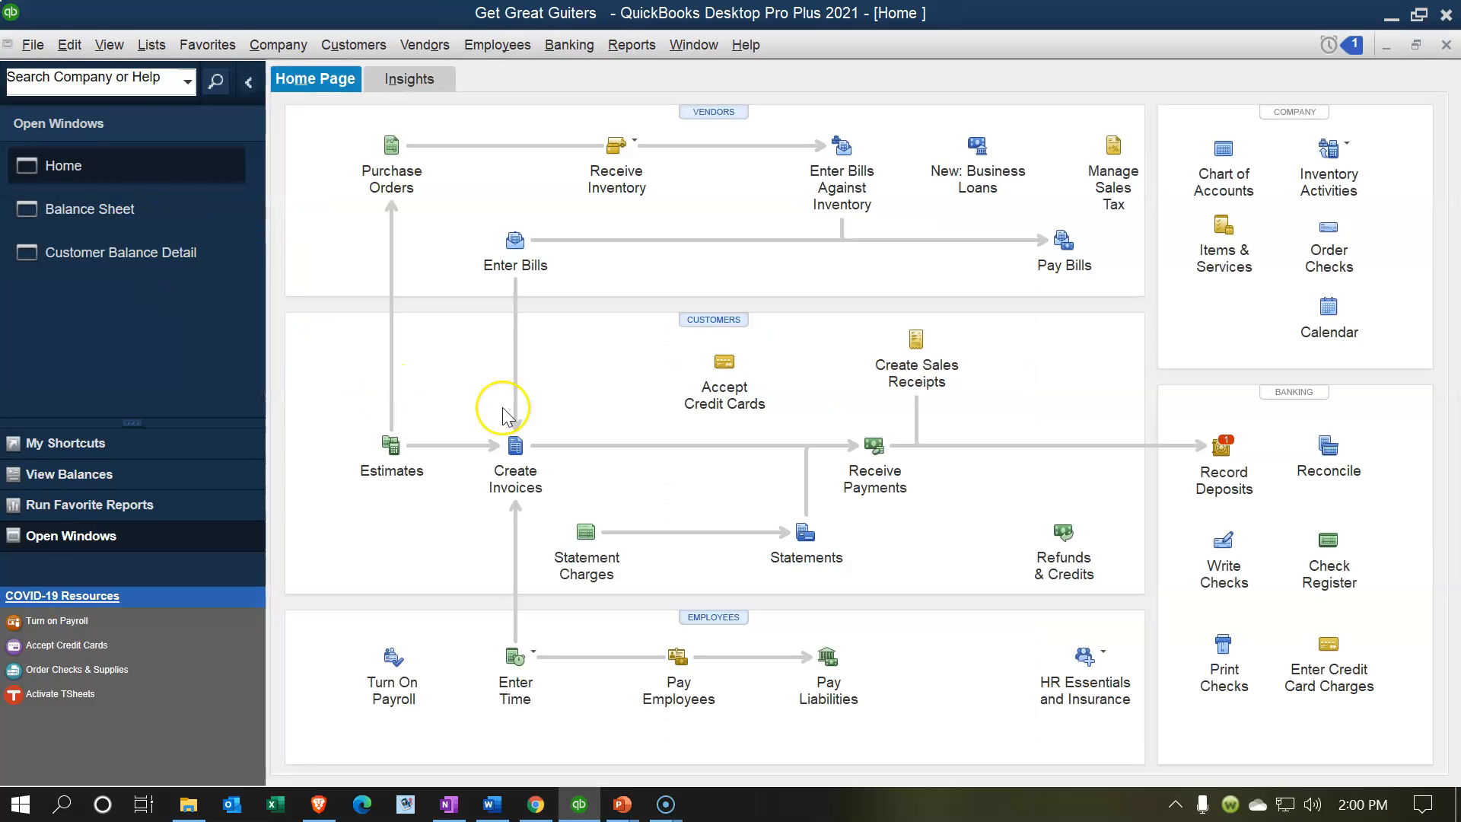
click(866, 461)
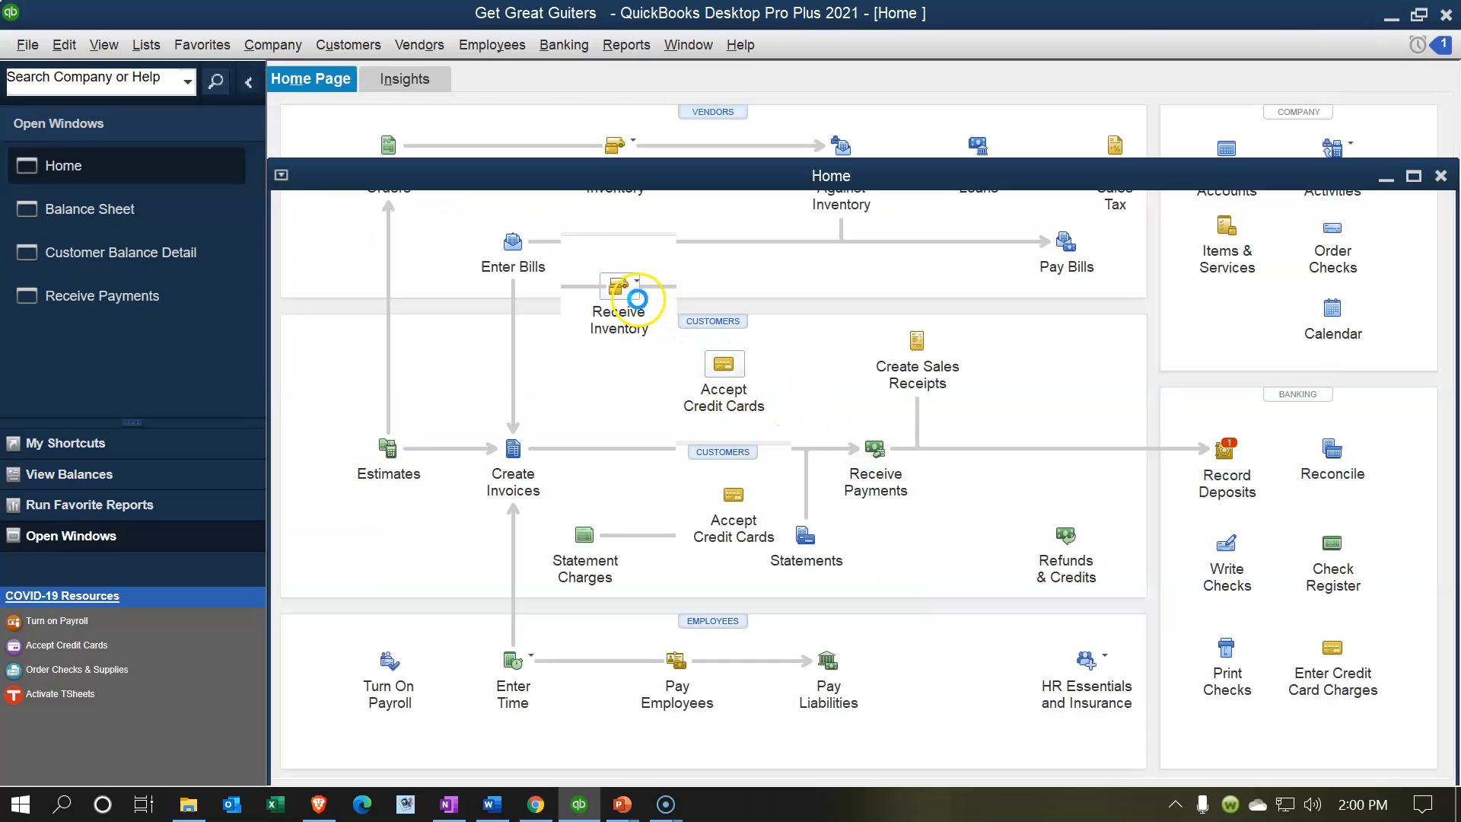
click(550, 242)
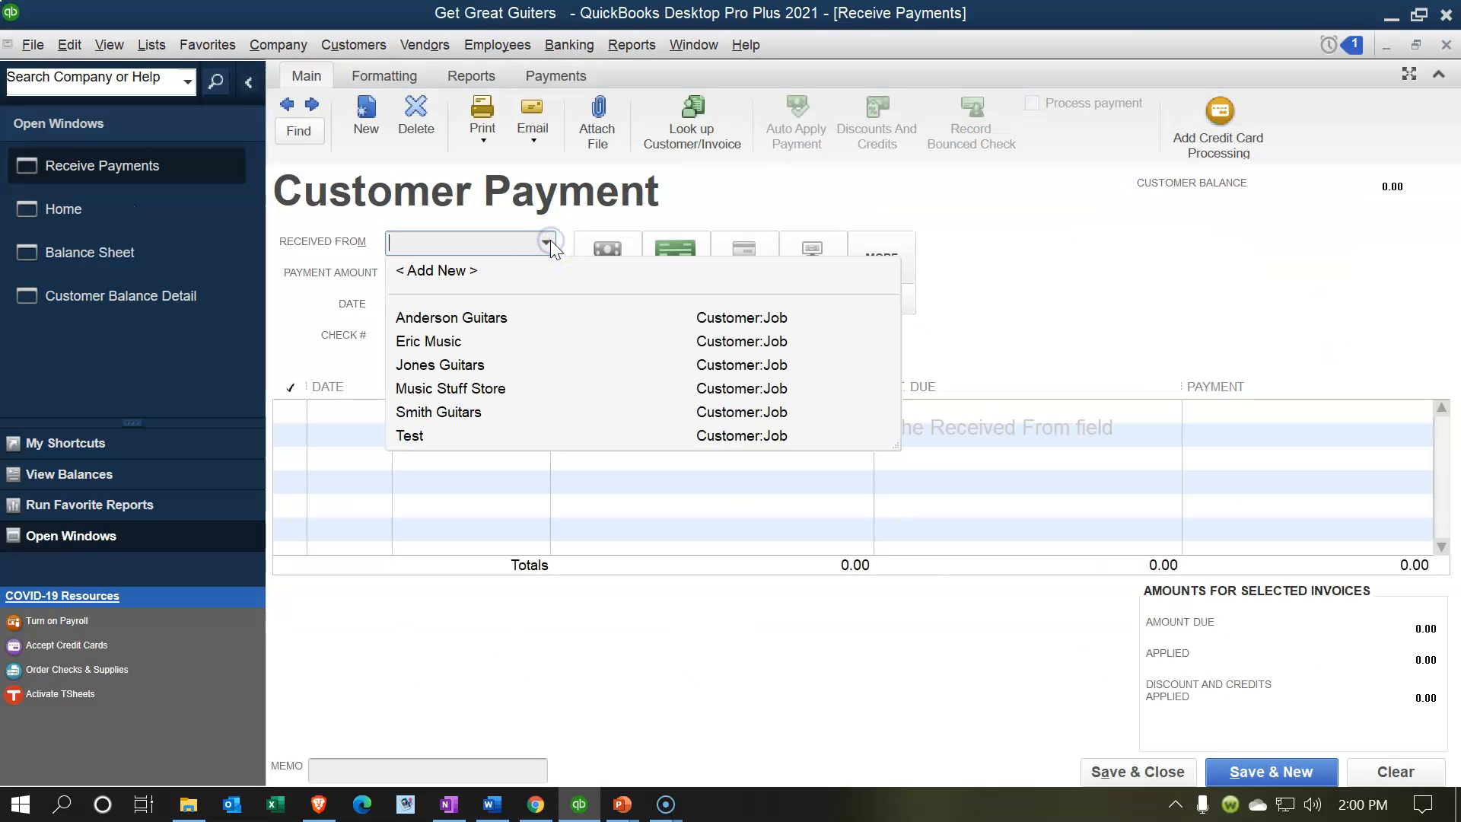
text(Jones Guitars)
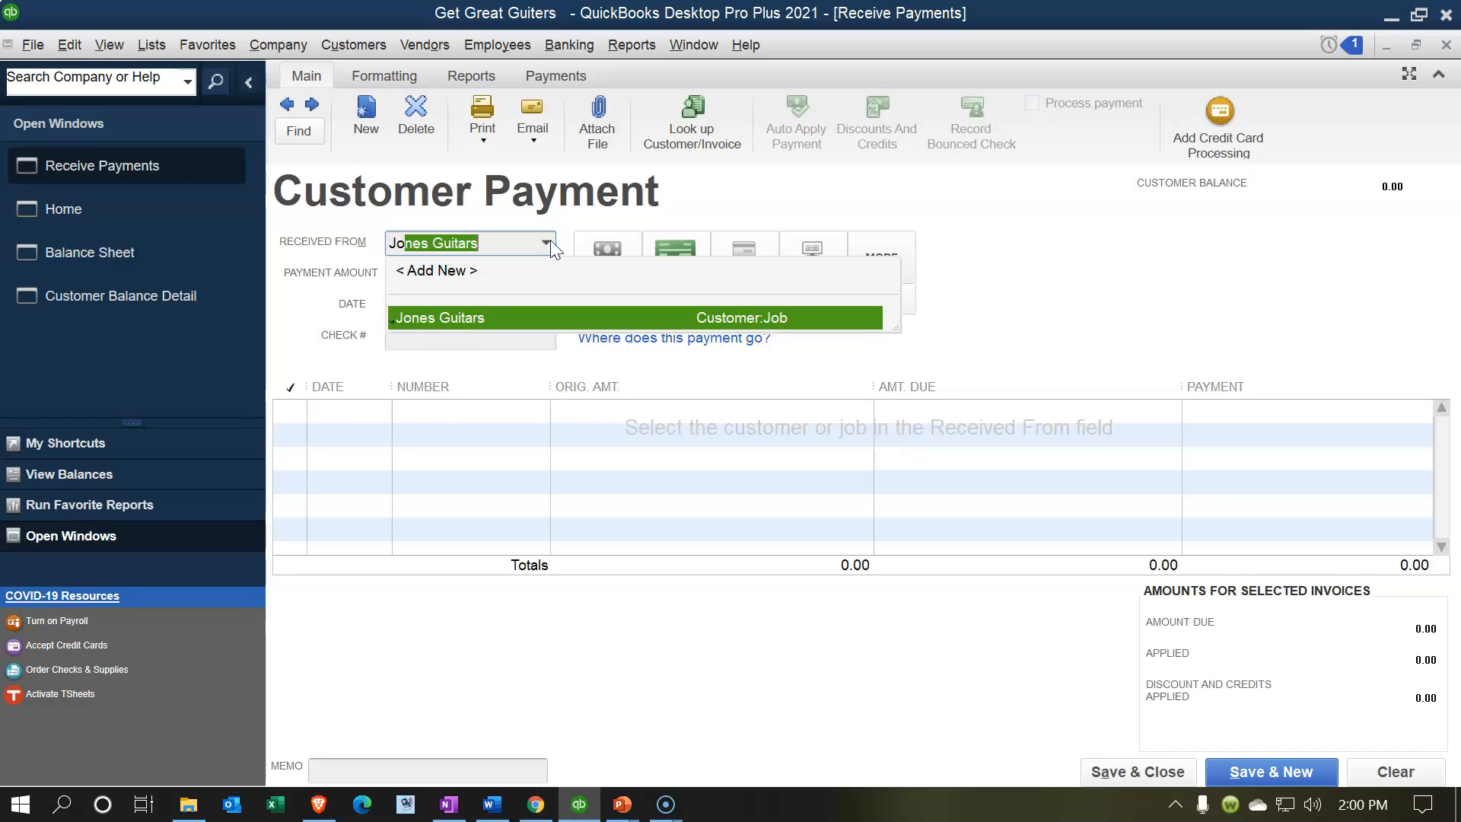
key(Tab)
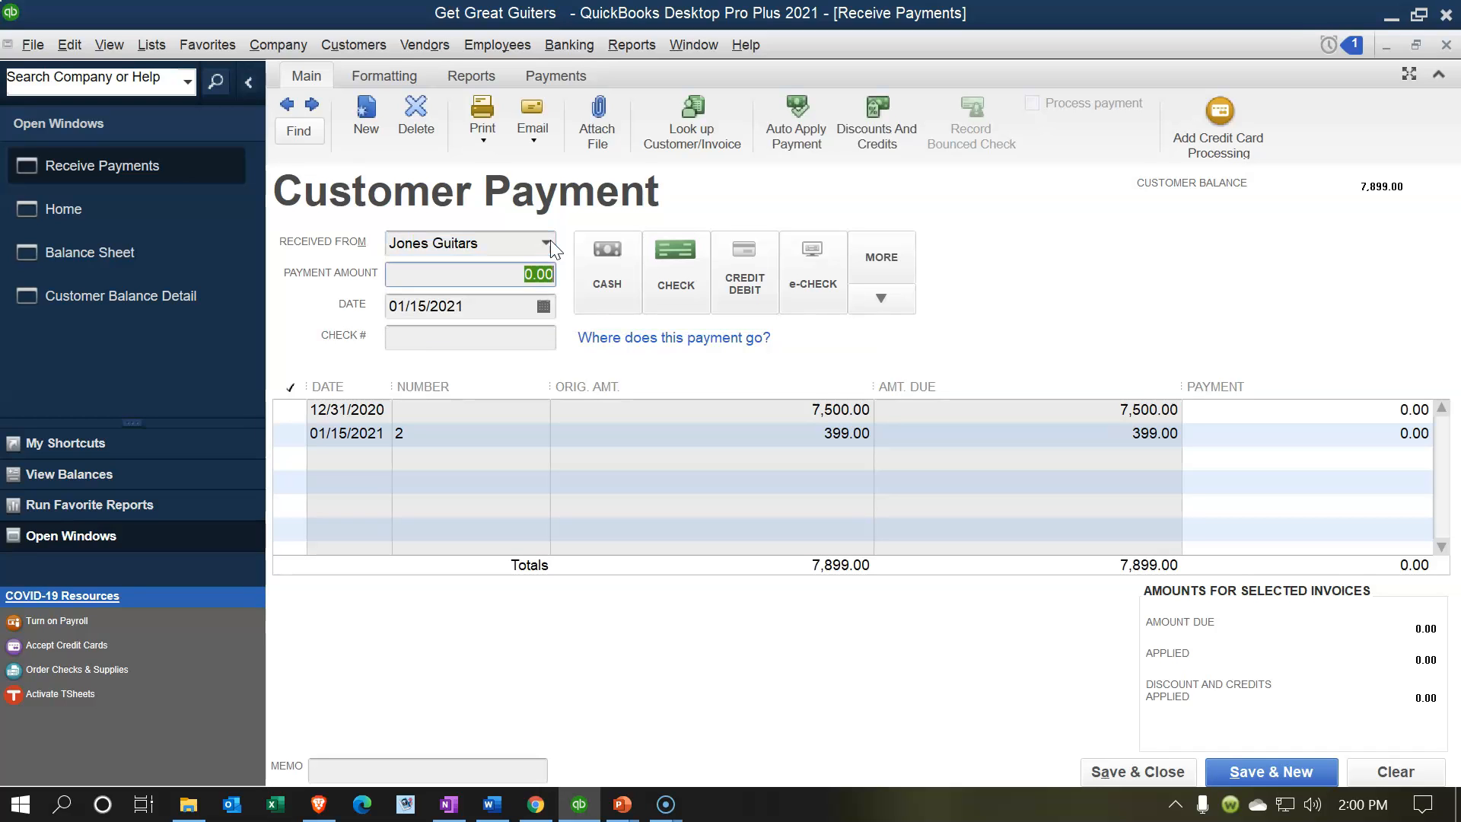
click(800, 272)
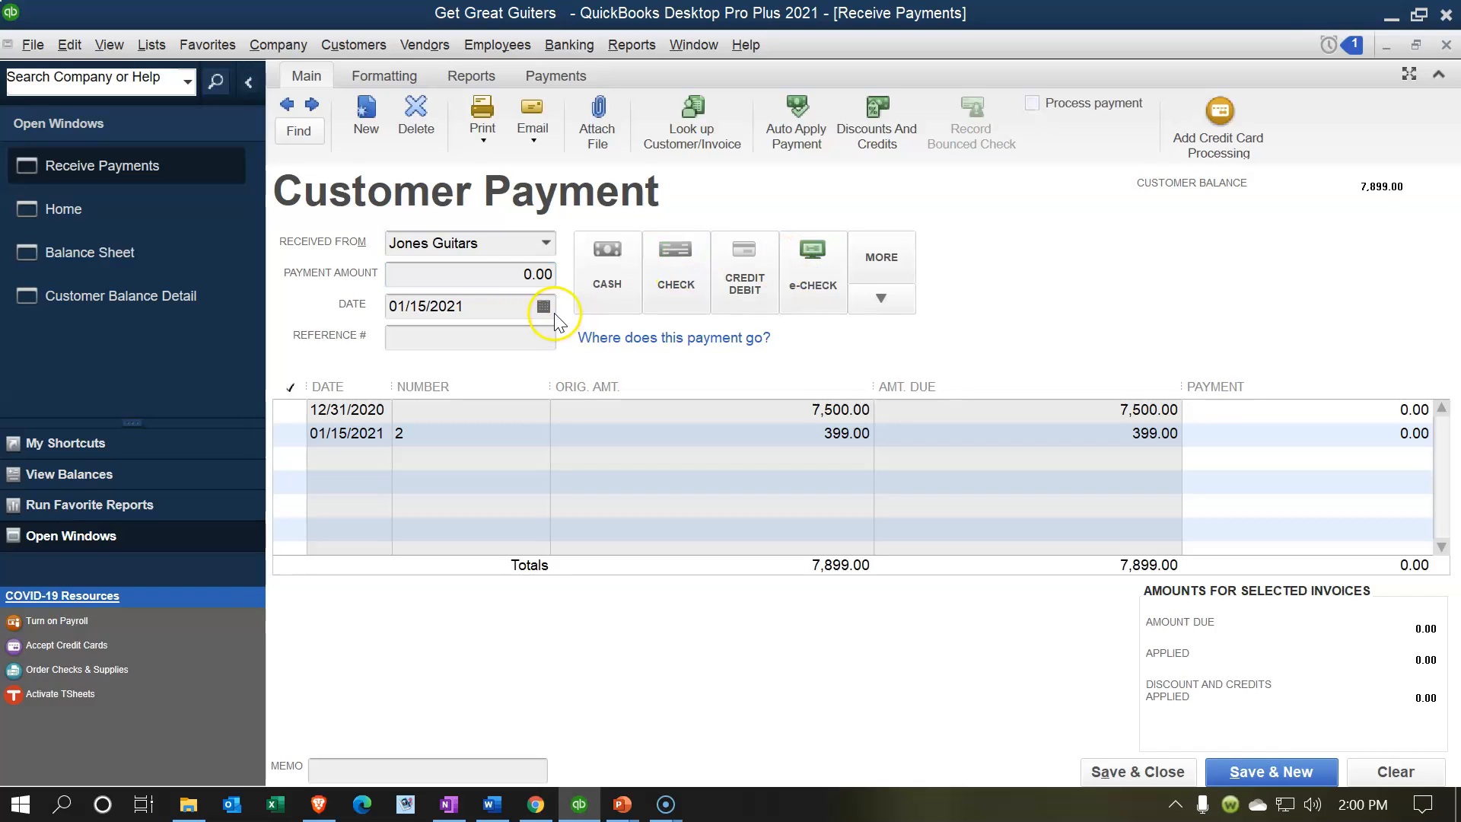
Set the Jones Guitars payment amount to 7,500.00 and its date to 01/15/2021.
click(532, 274)
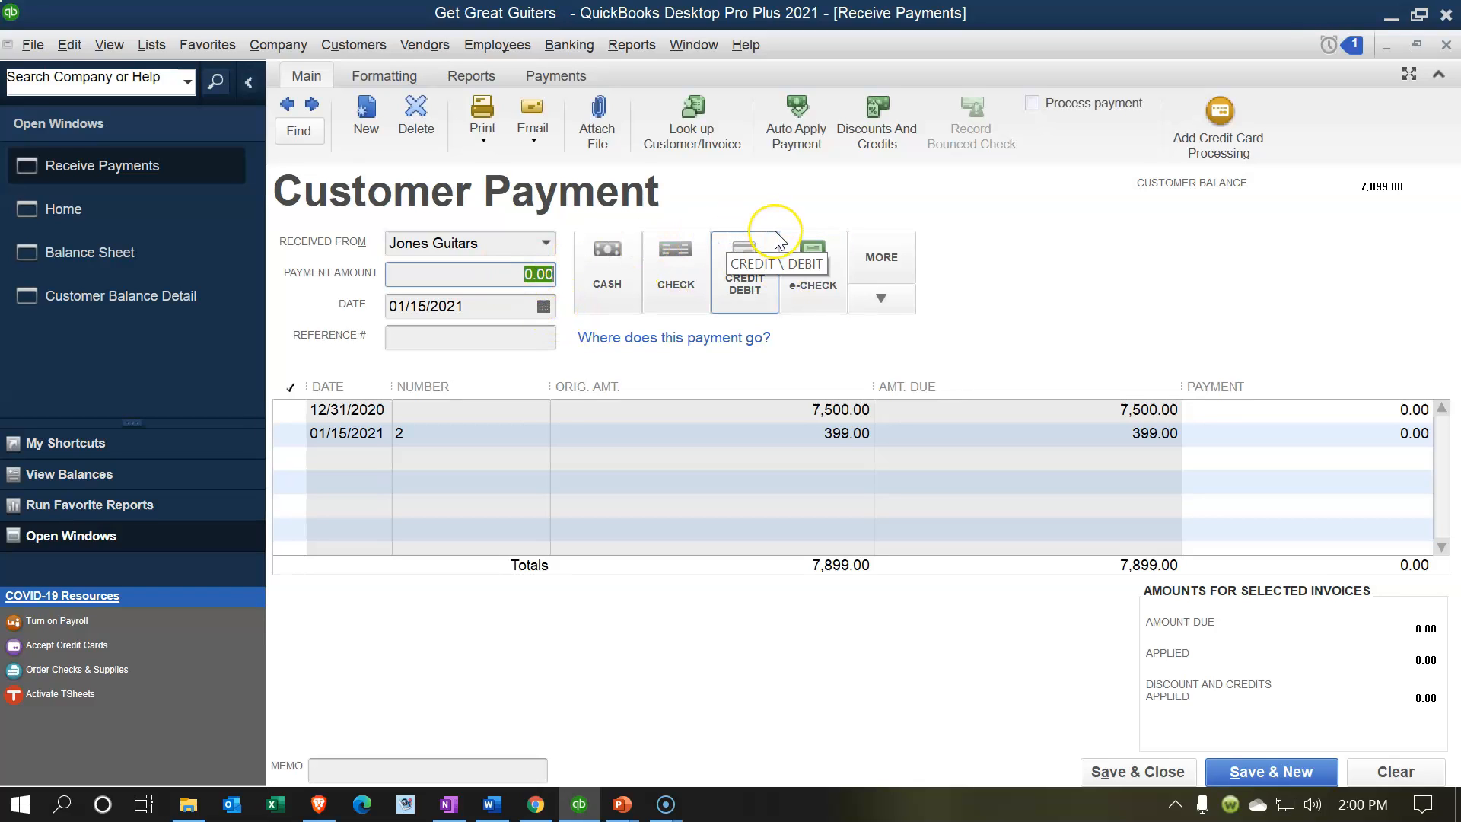
text(7500)
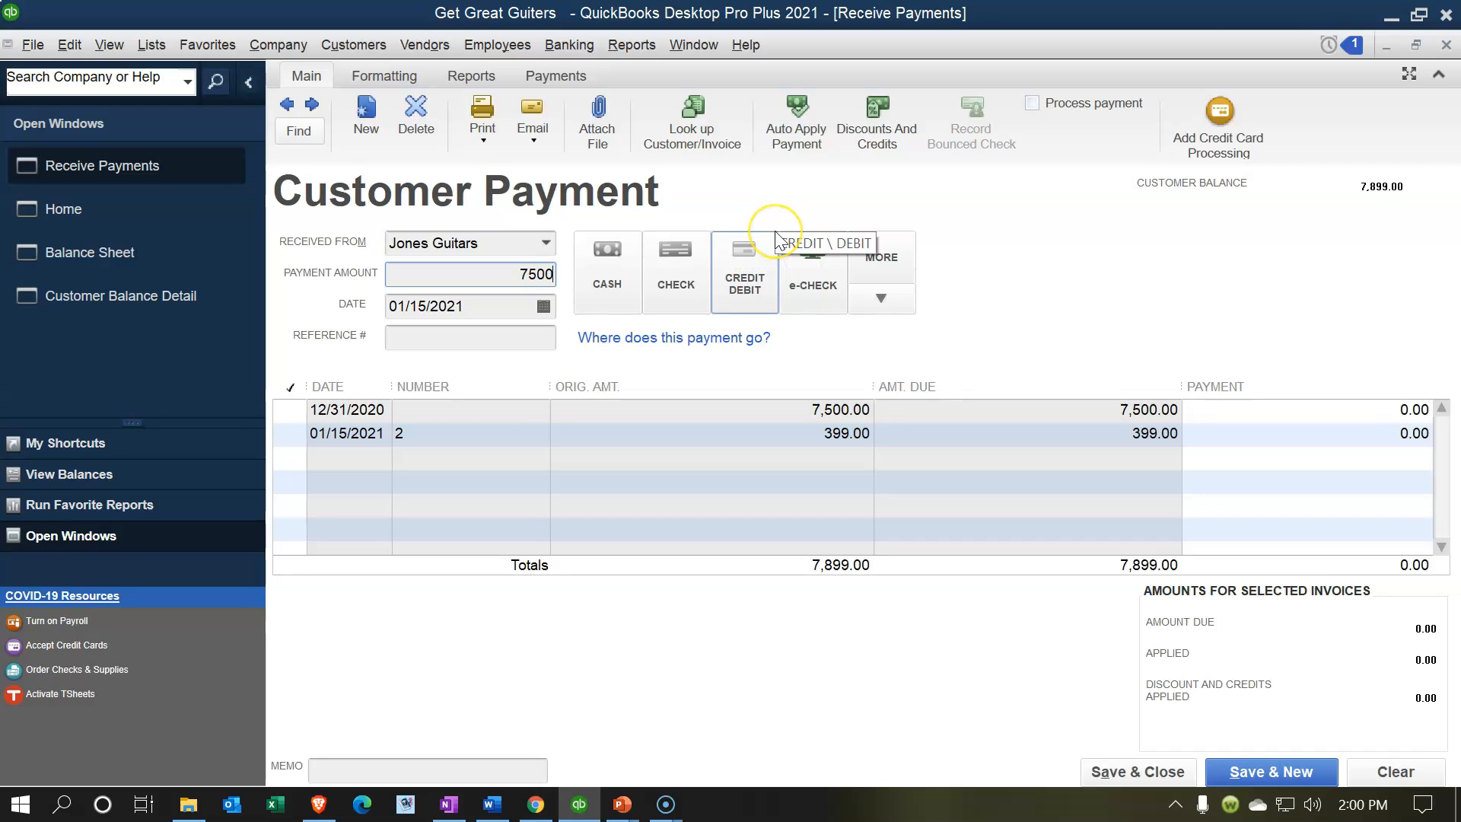
key(Tab)
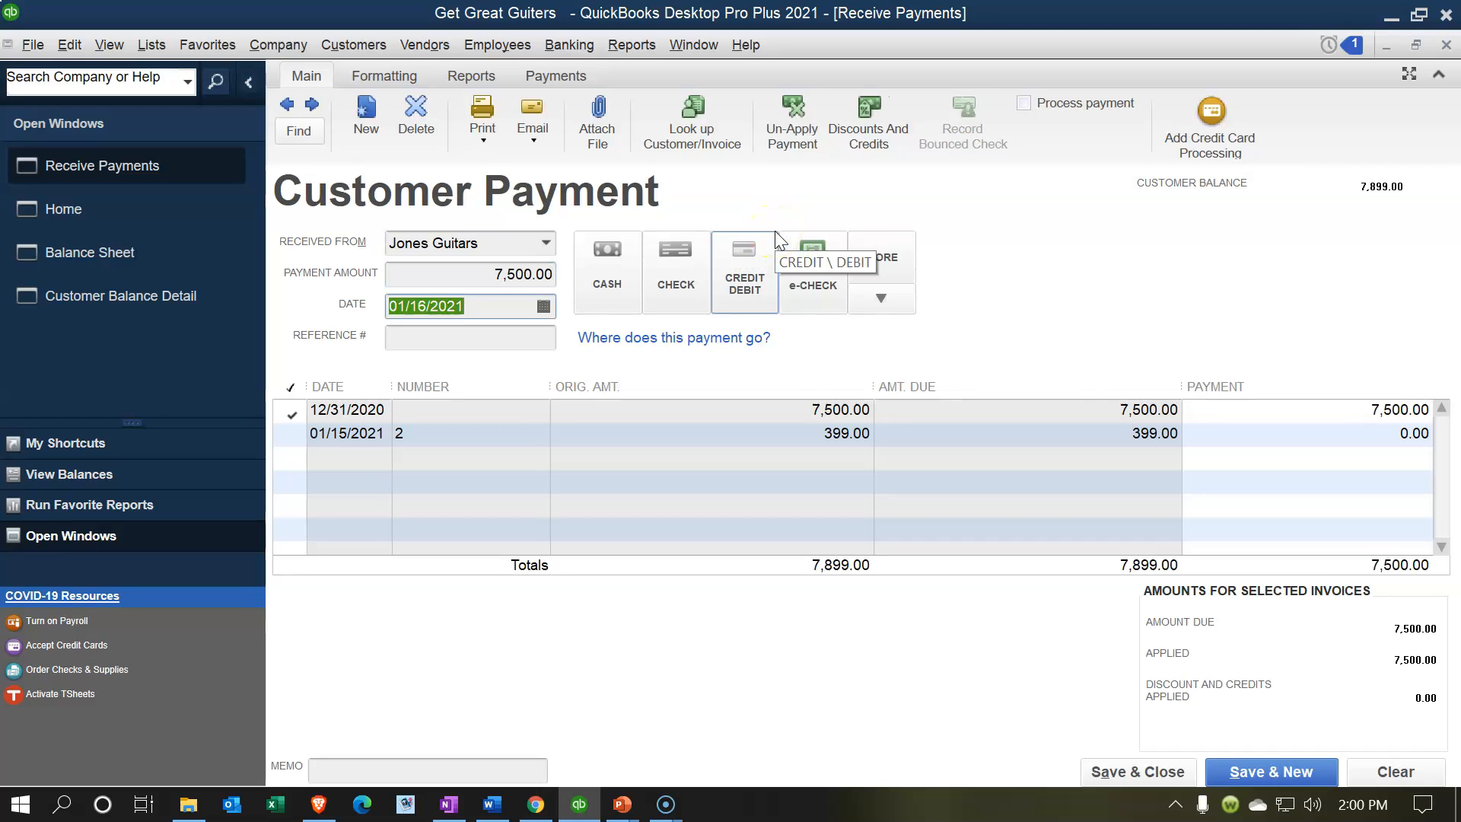
key(plus)
key(BackSpace)
text(01/15/2021)
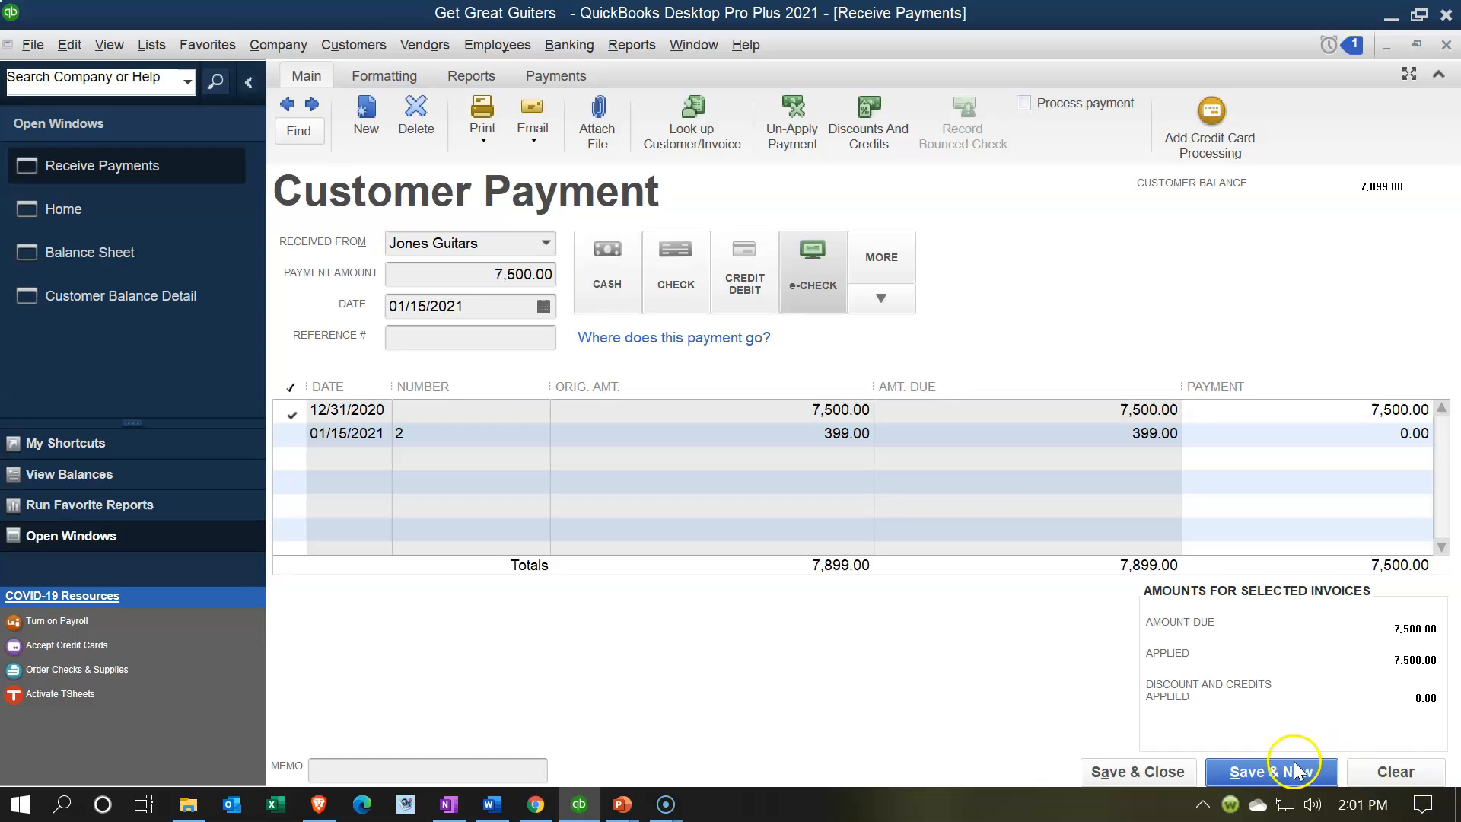
Save and close the Jones Guitars payment, and examine the Undeposited Funds transactions behind the Balance Sheet amount.
click(1133, 771)
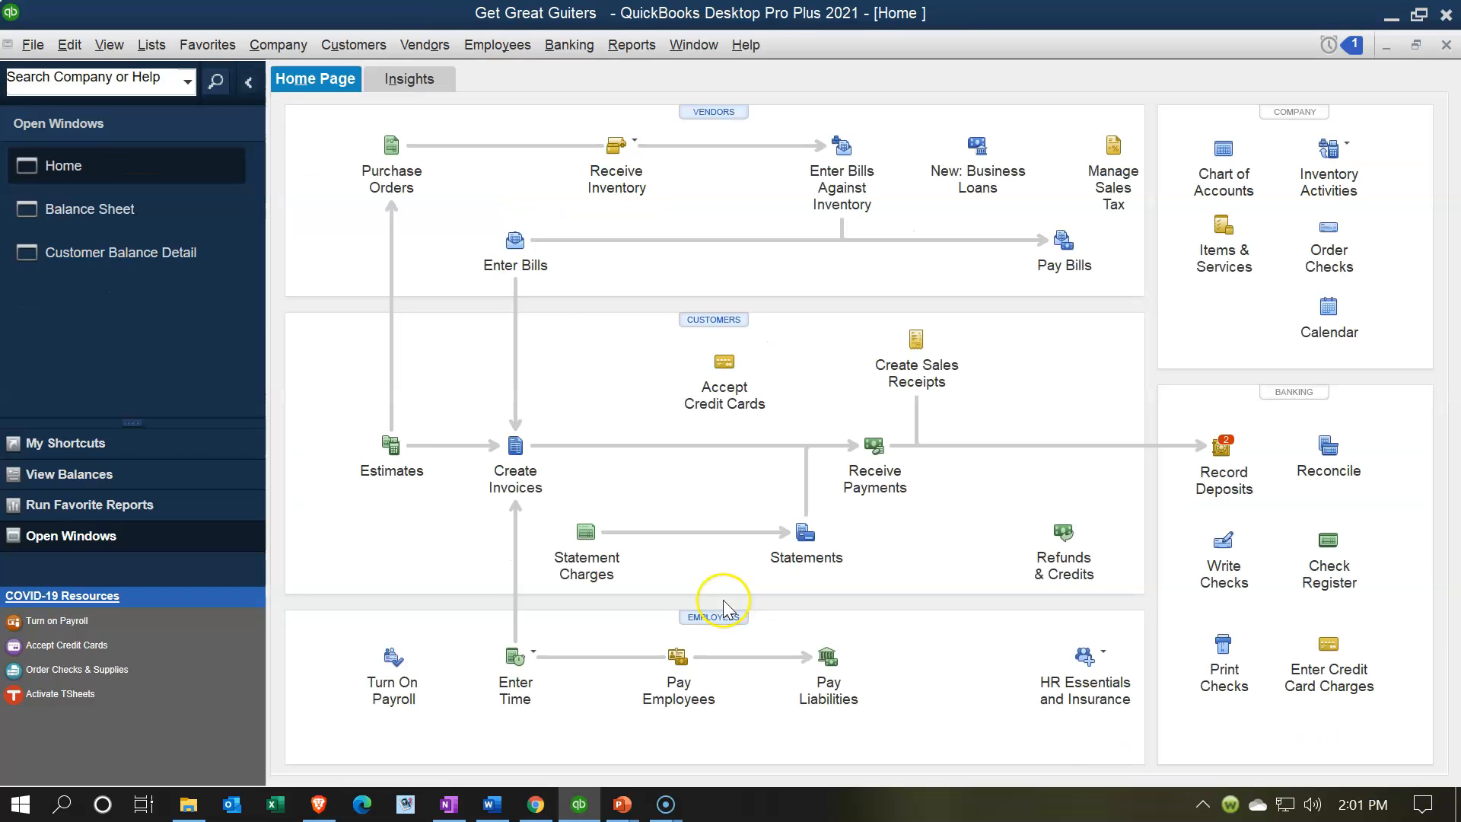
click(103, 222)
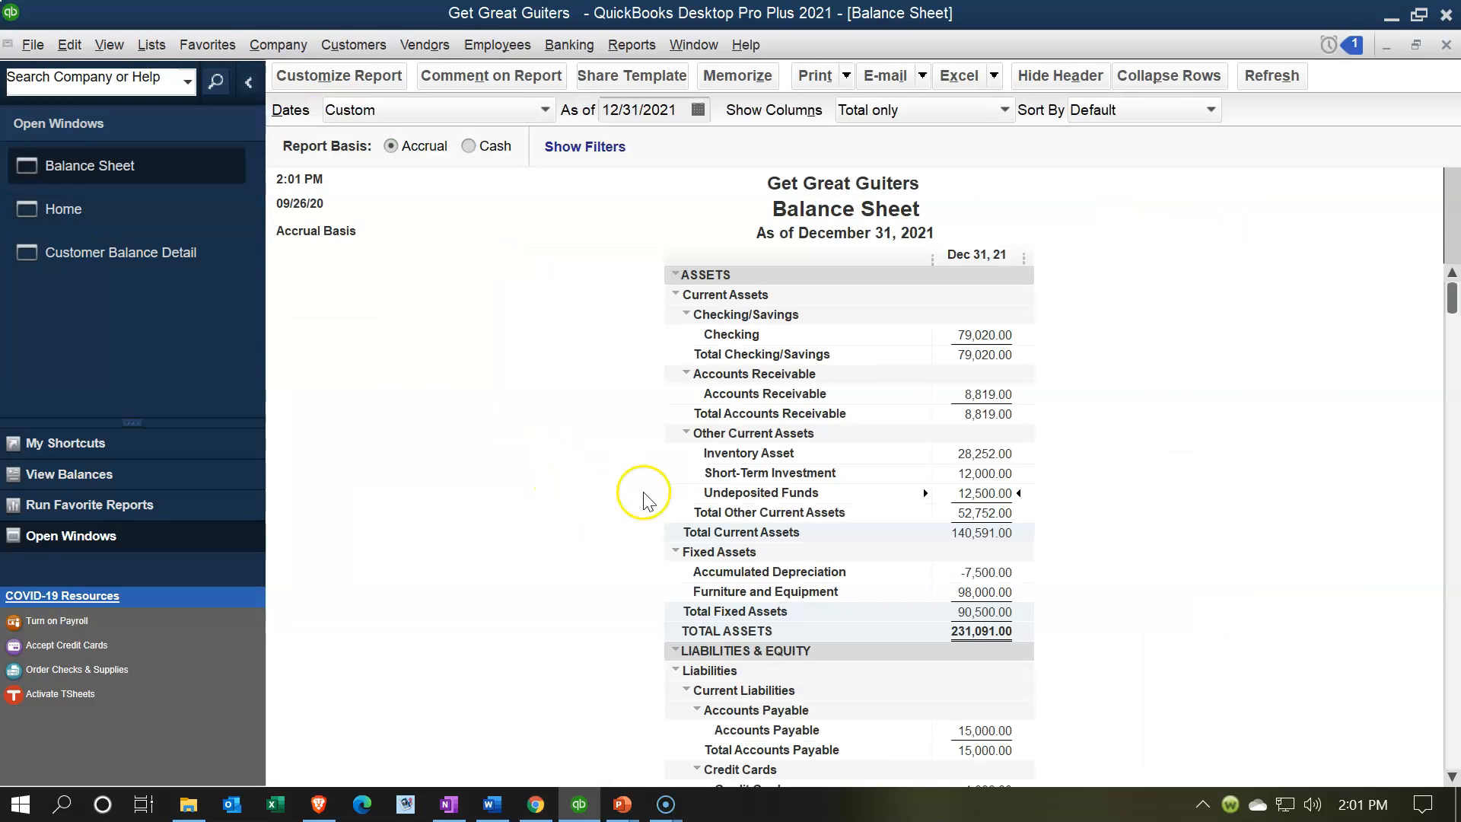
double_click(979, 496)
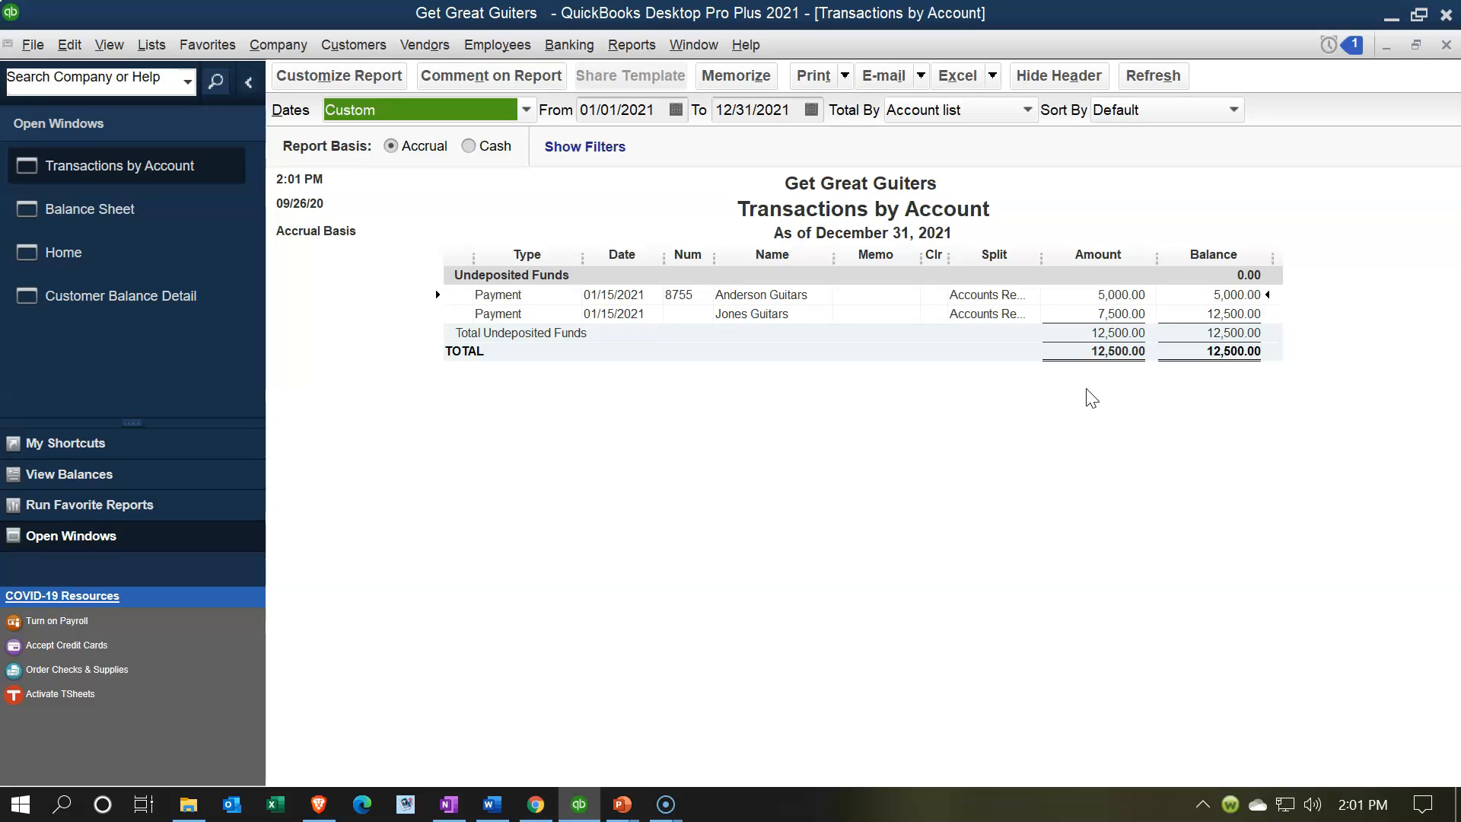
click(1008, 429)
click(1444, 47)
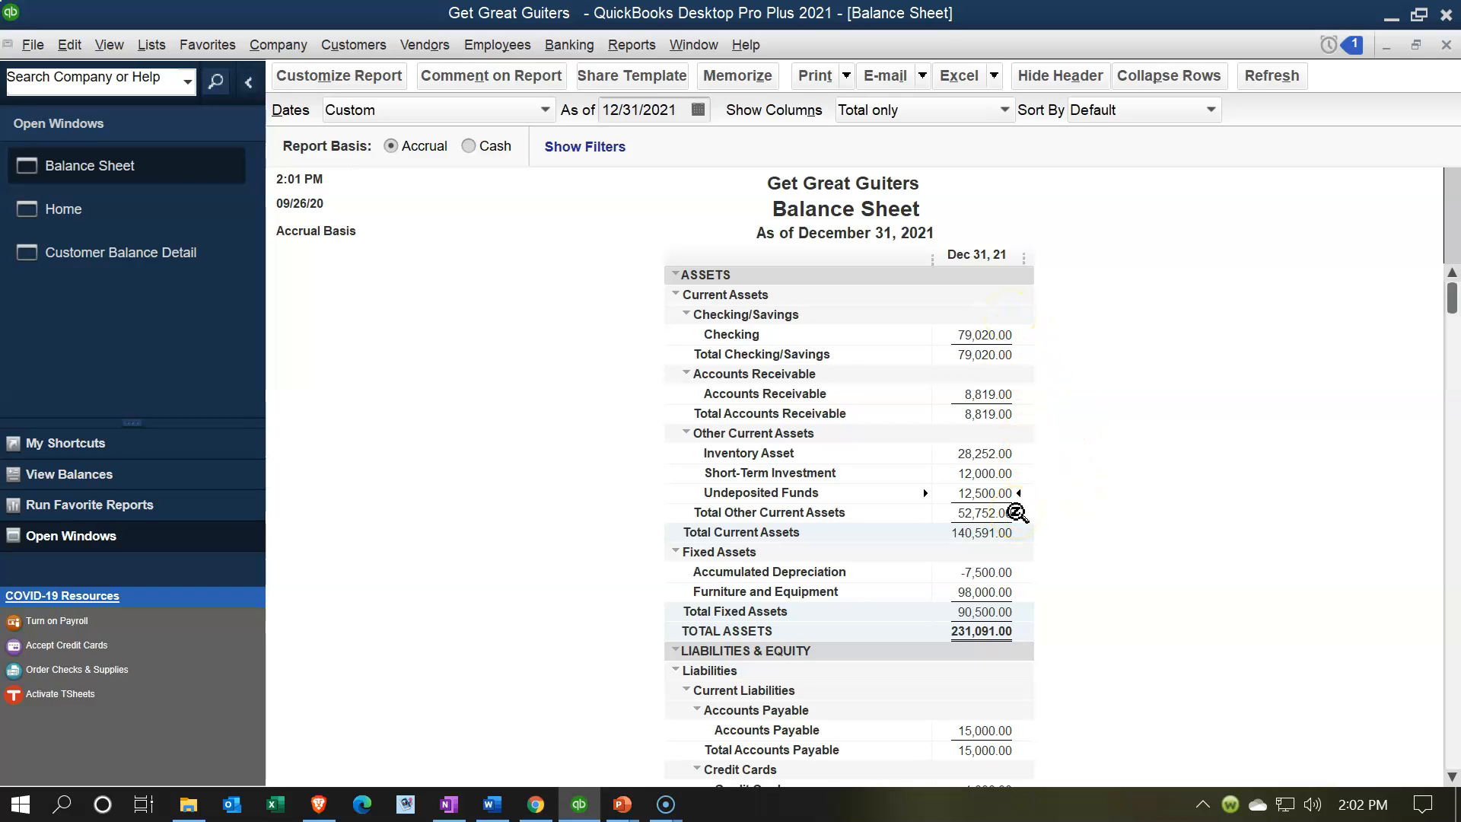
Examine the Accounts Receivable transactions from the Balance Sheet and compare them with the Jones and Anderson Guitars entries in Customer Balance Detail.
double_click(992, 389)
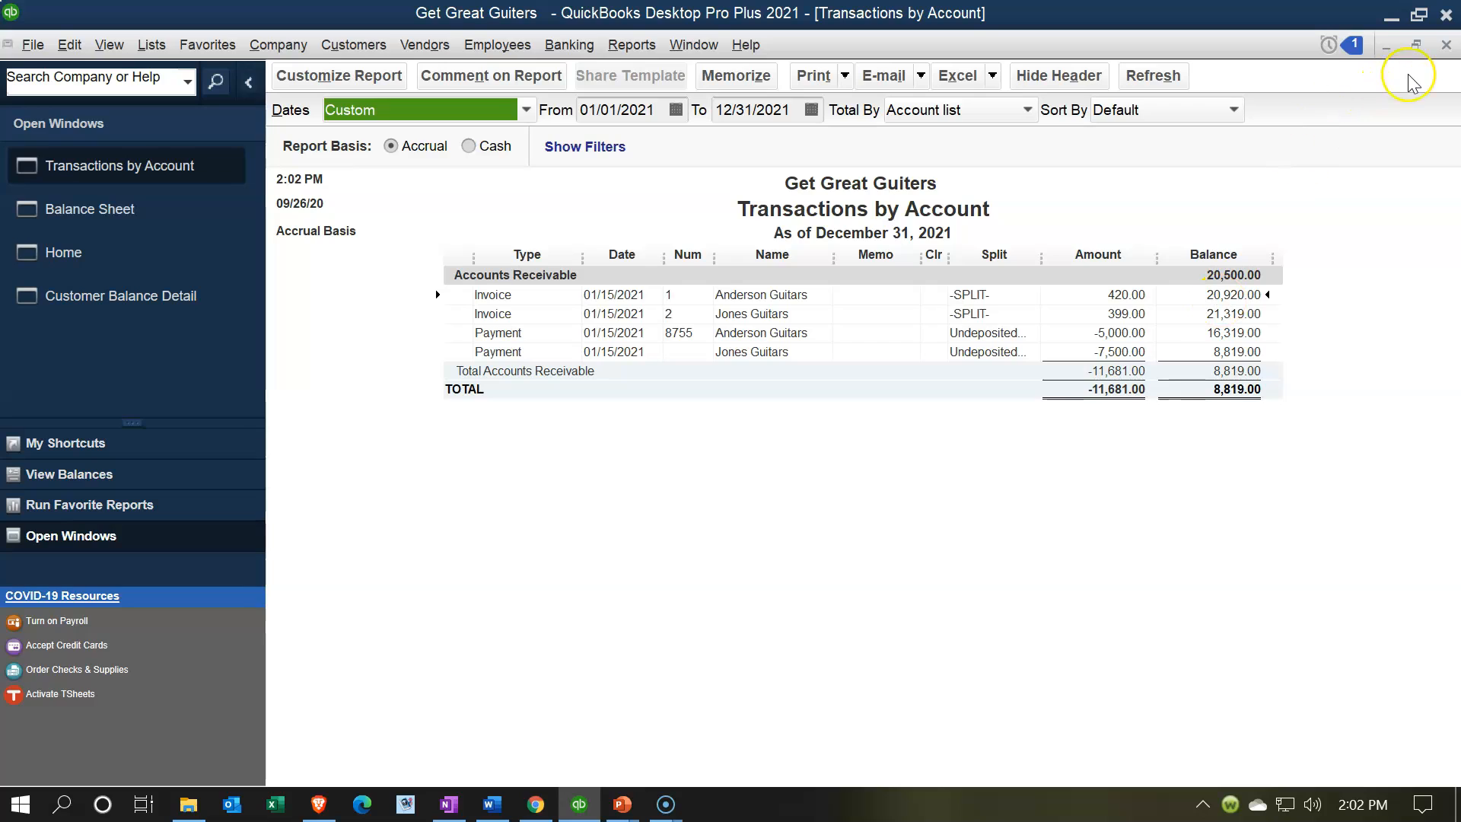
click(1444, 46)
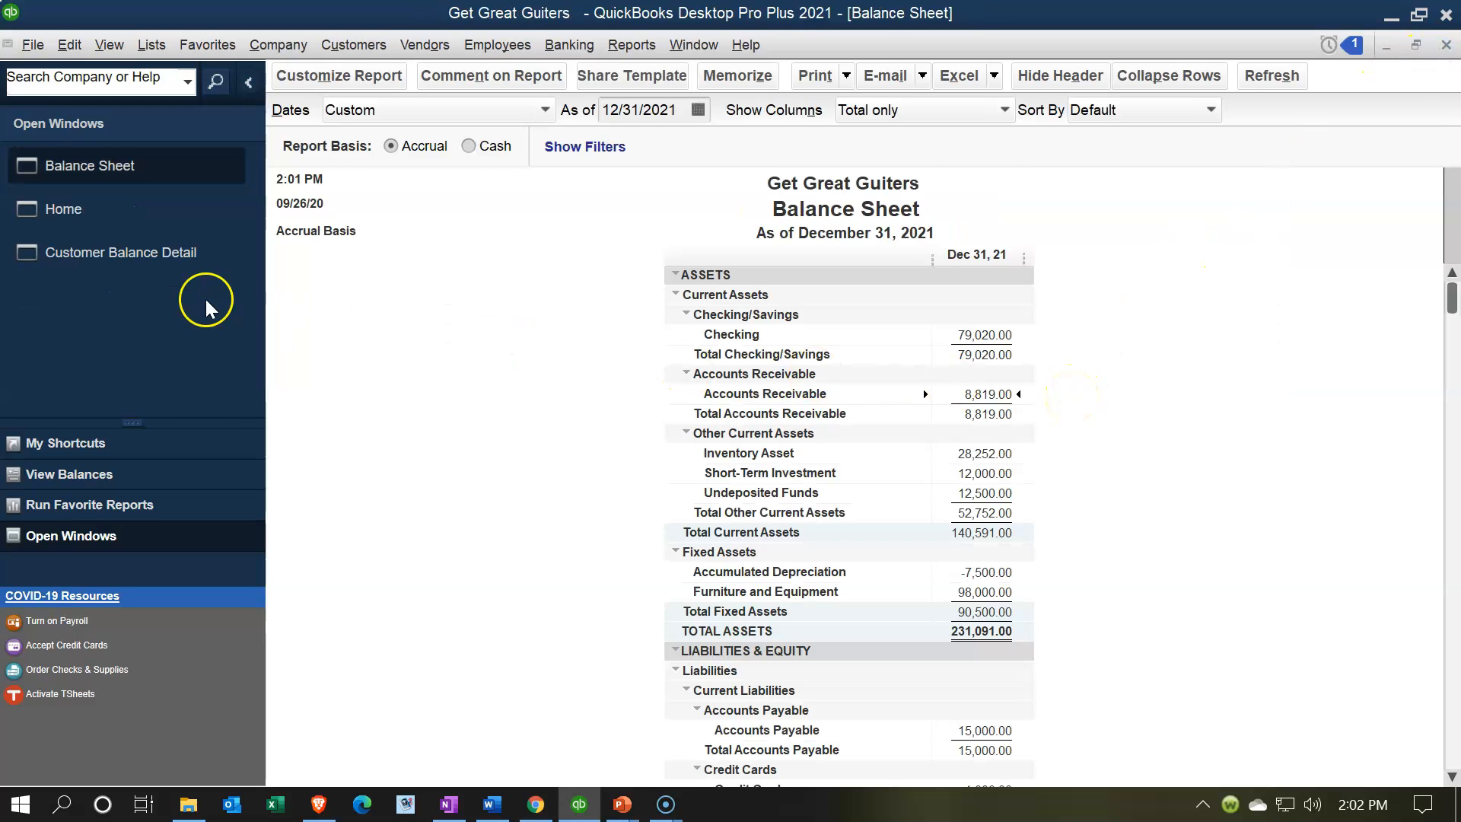
click(147, 257)
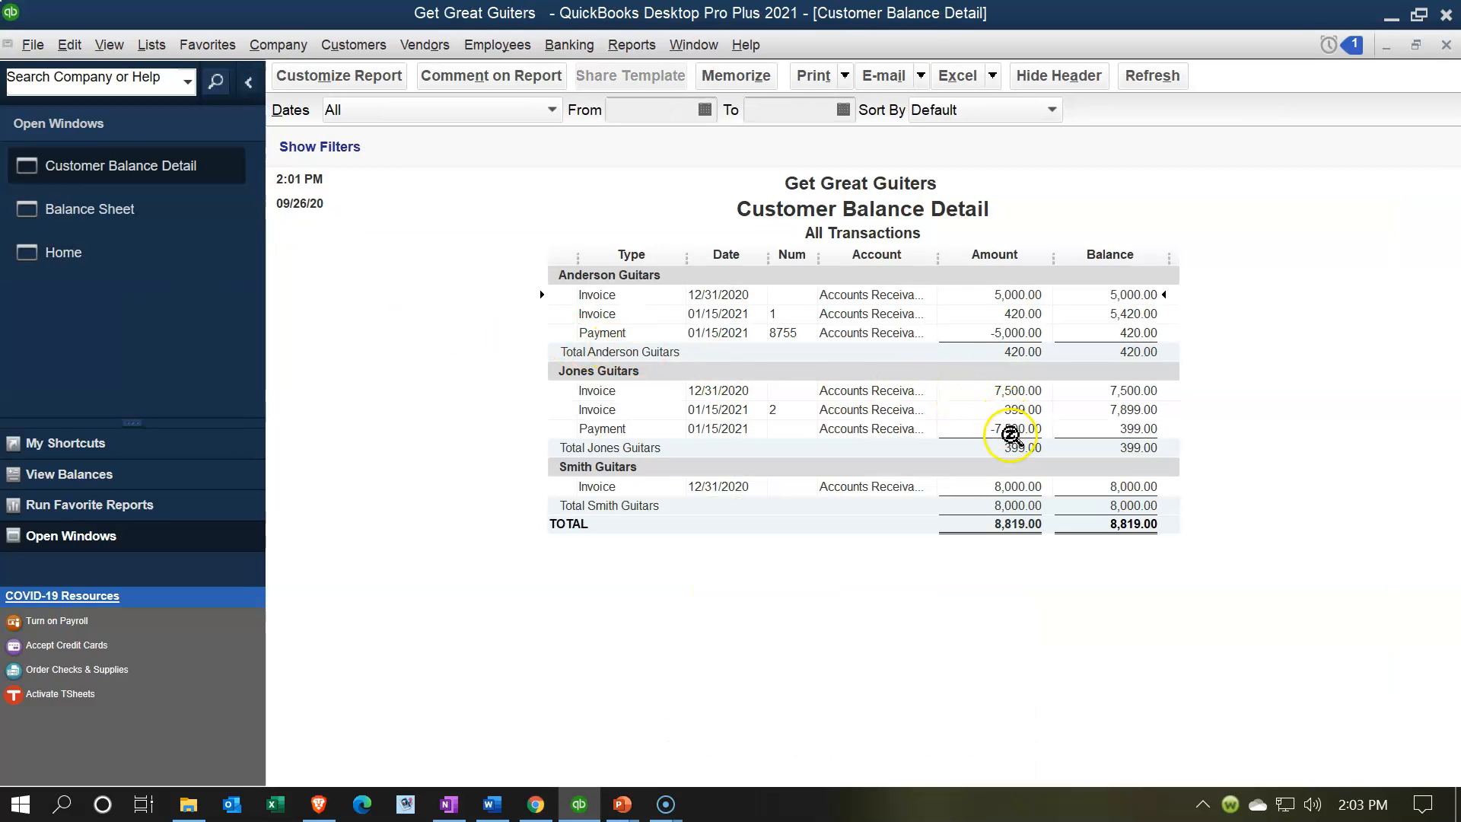
click(999, 394)
click(1002, 429)
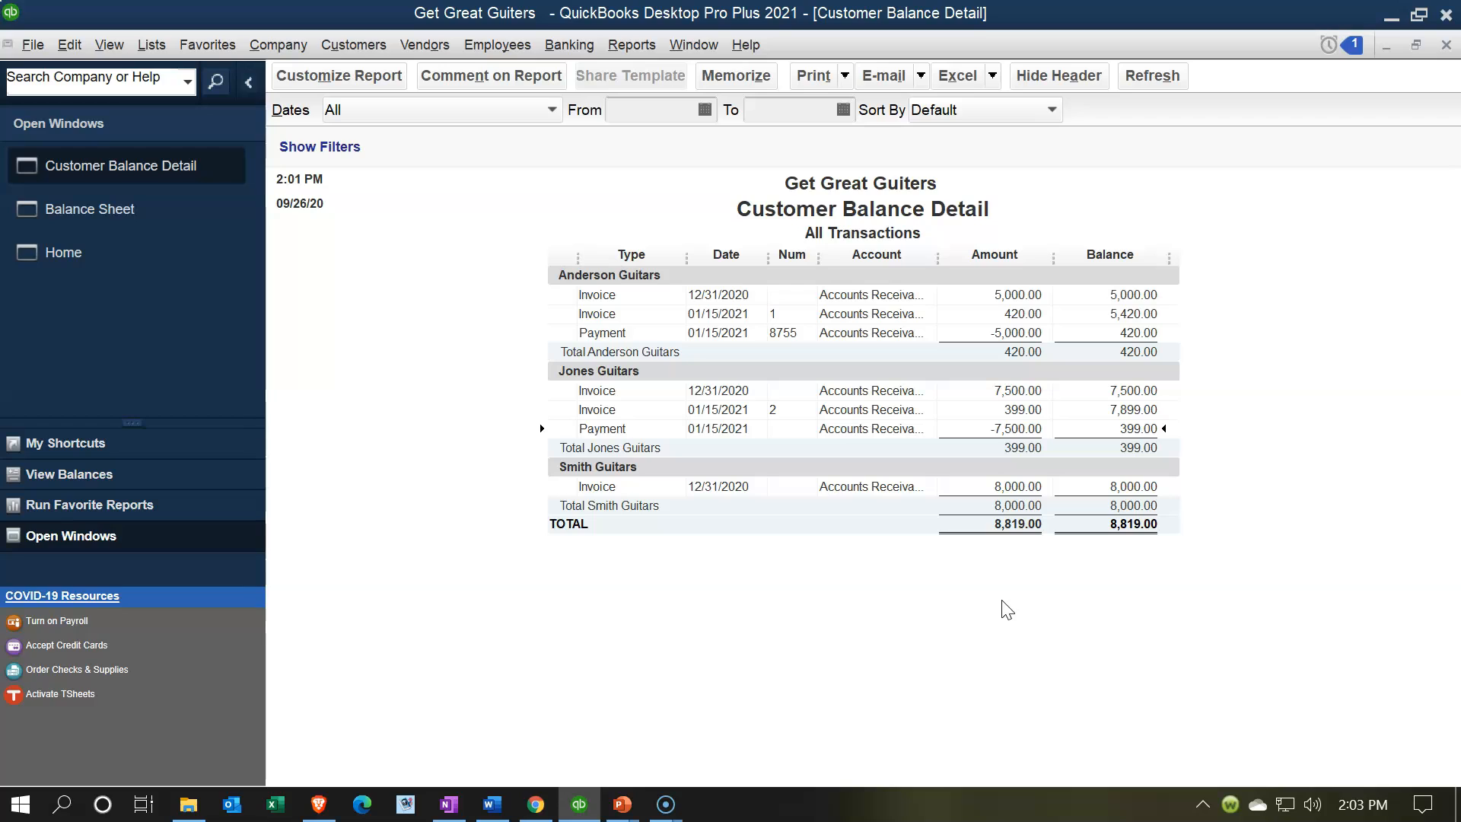
click(989, 333)
click(994, 299)
click(149, 215)
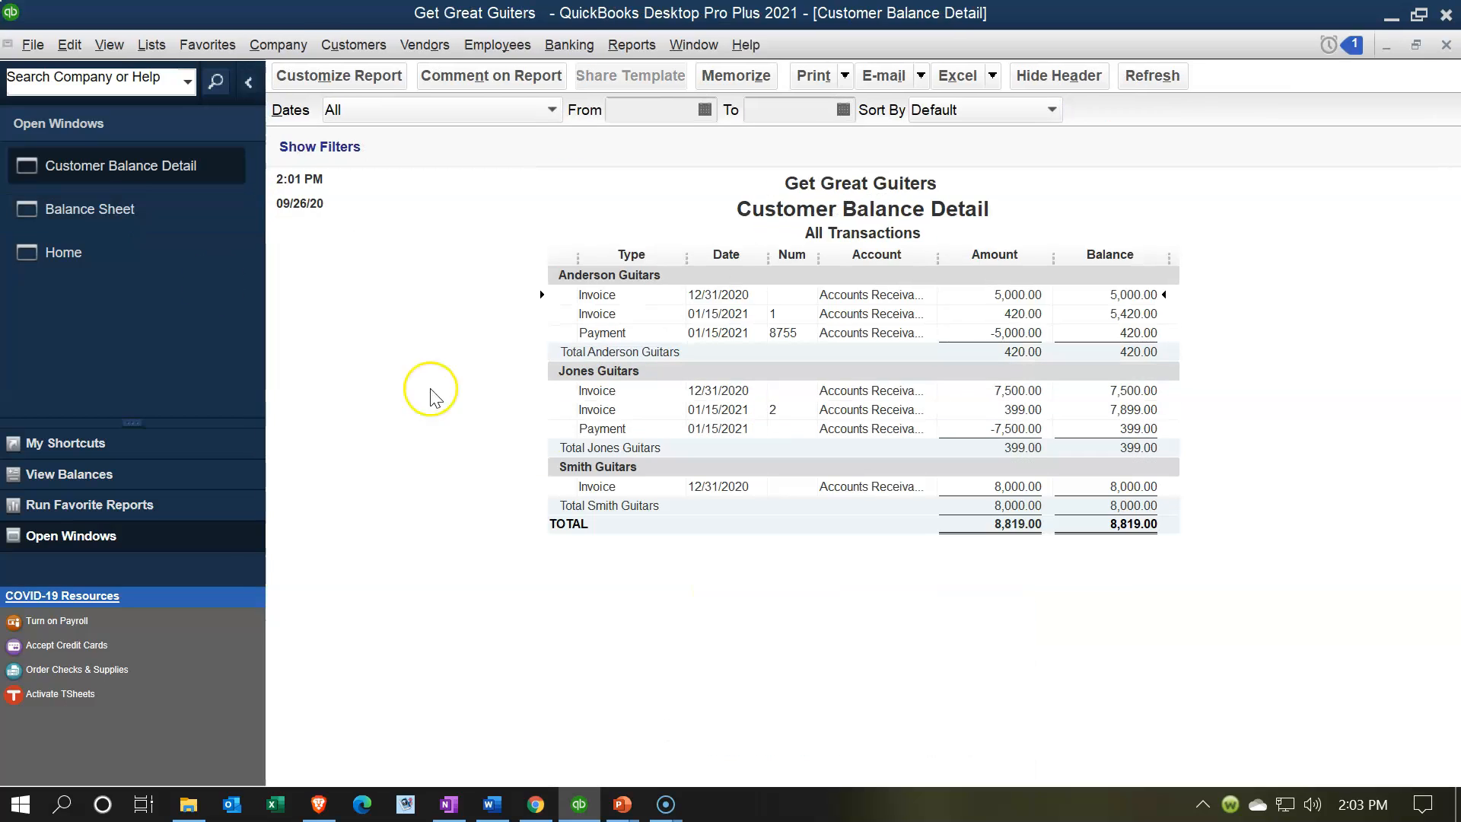
Start a customer payment from Smith Guitars for the 8,000.00 invoice of 12/31/2020, keeping automatic payment calculation and suppressing its message in future.
click(122, 252)
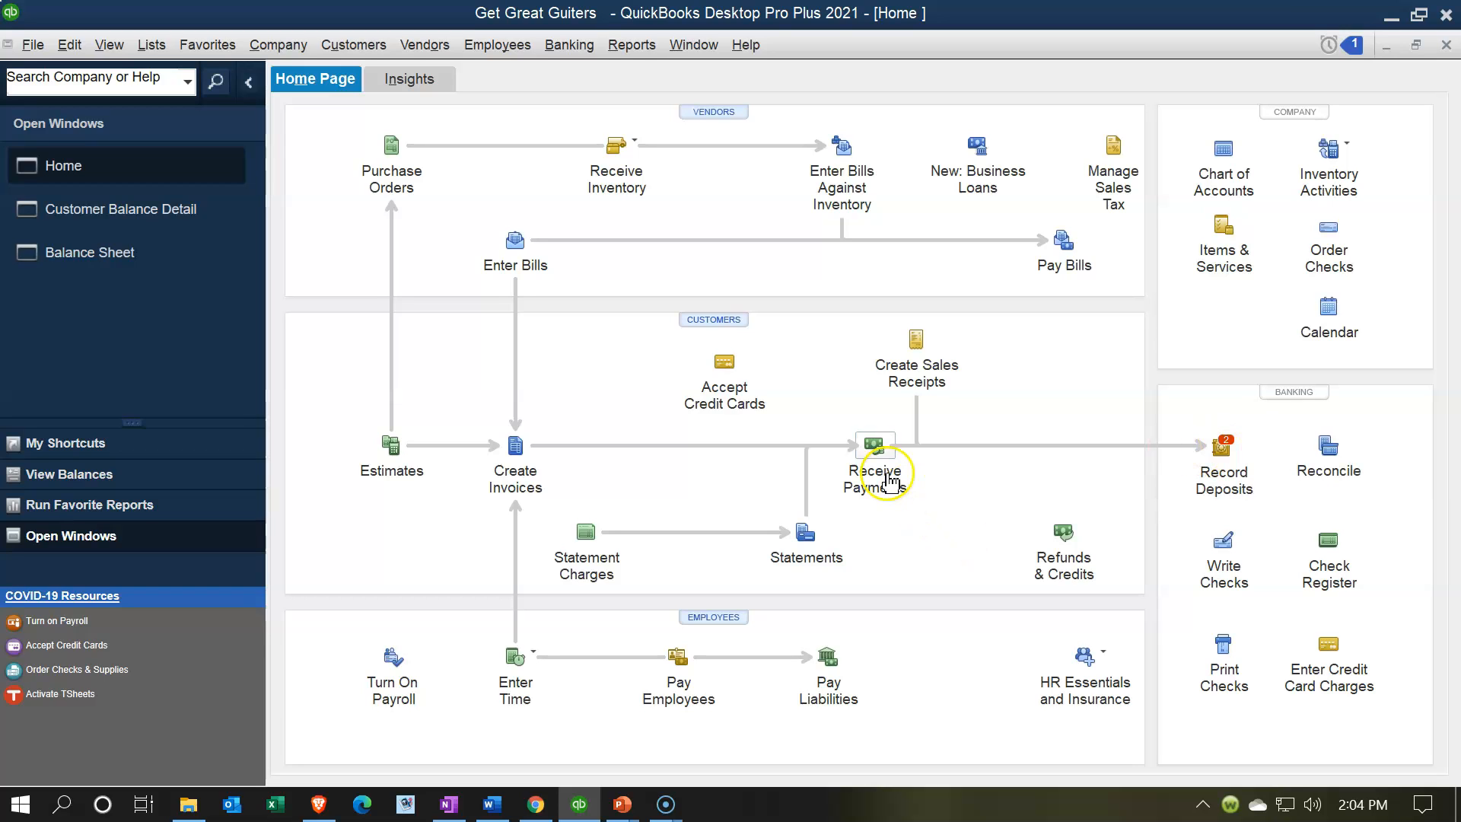
click(875, 449)
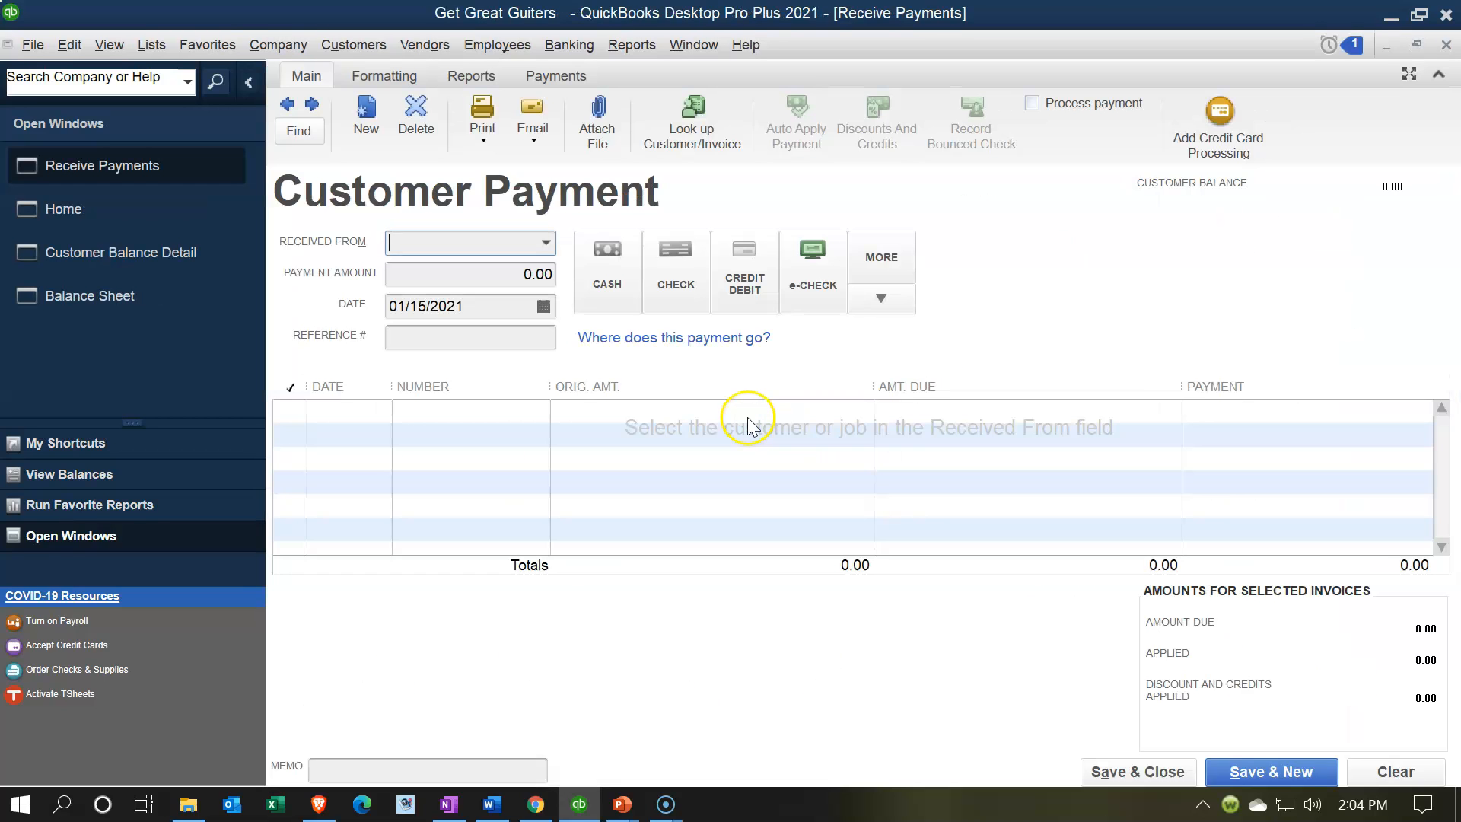
text(Smith Guitars)
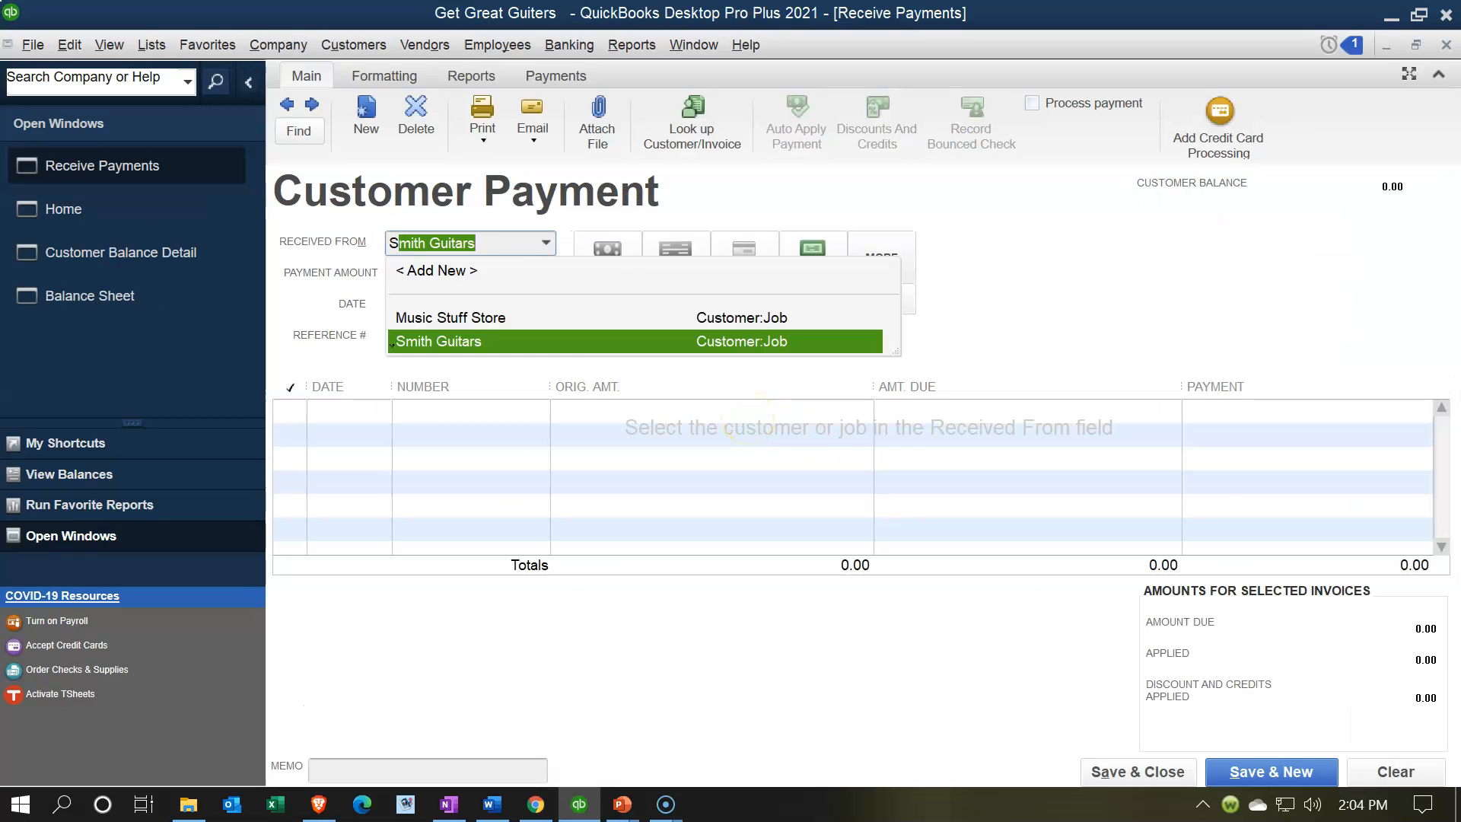
key(Tab)
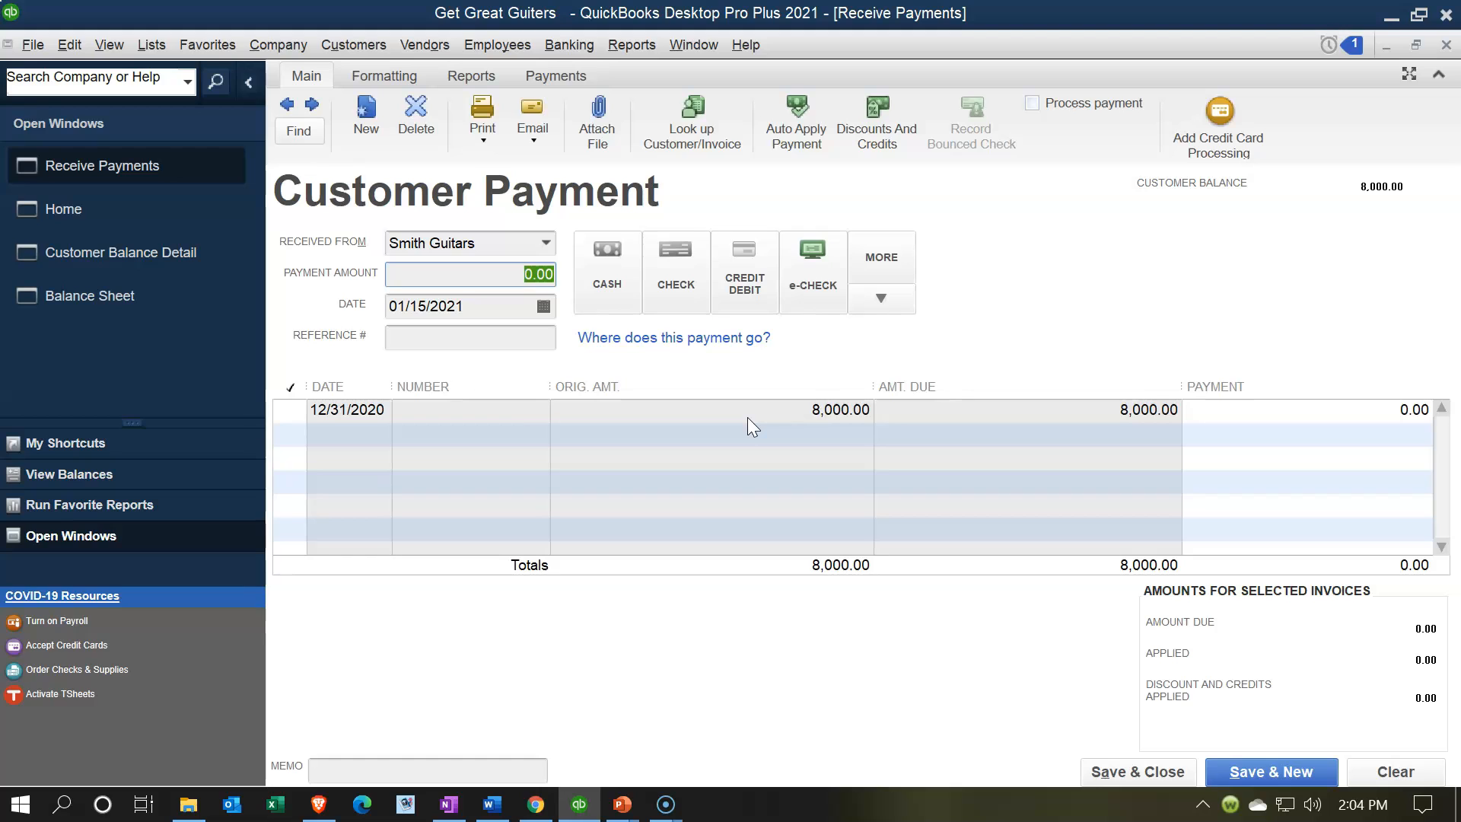
click(299, 417)
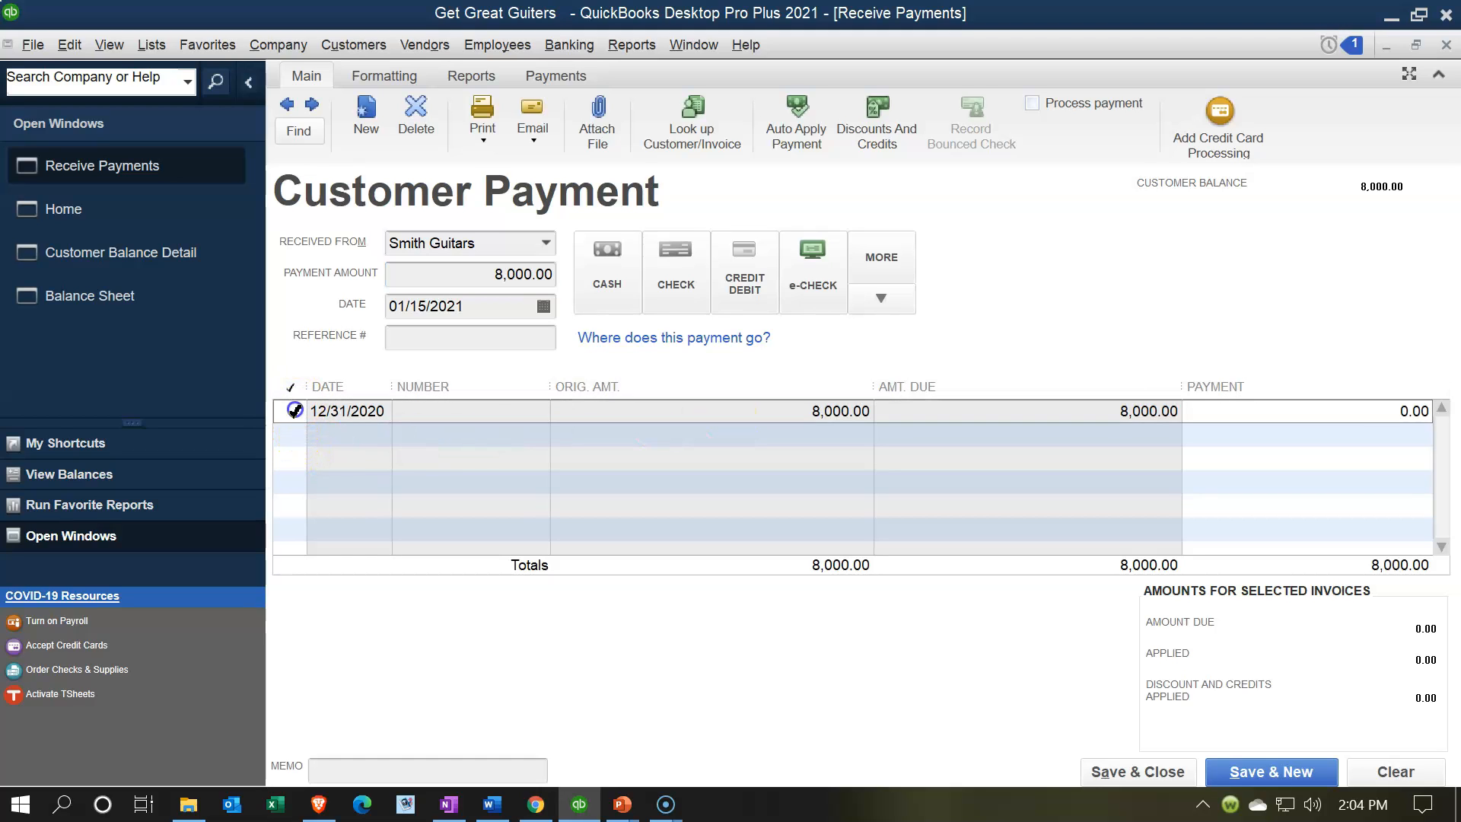
click(646, 356)
click(751, 409)
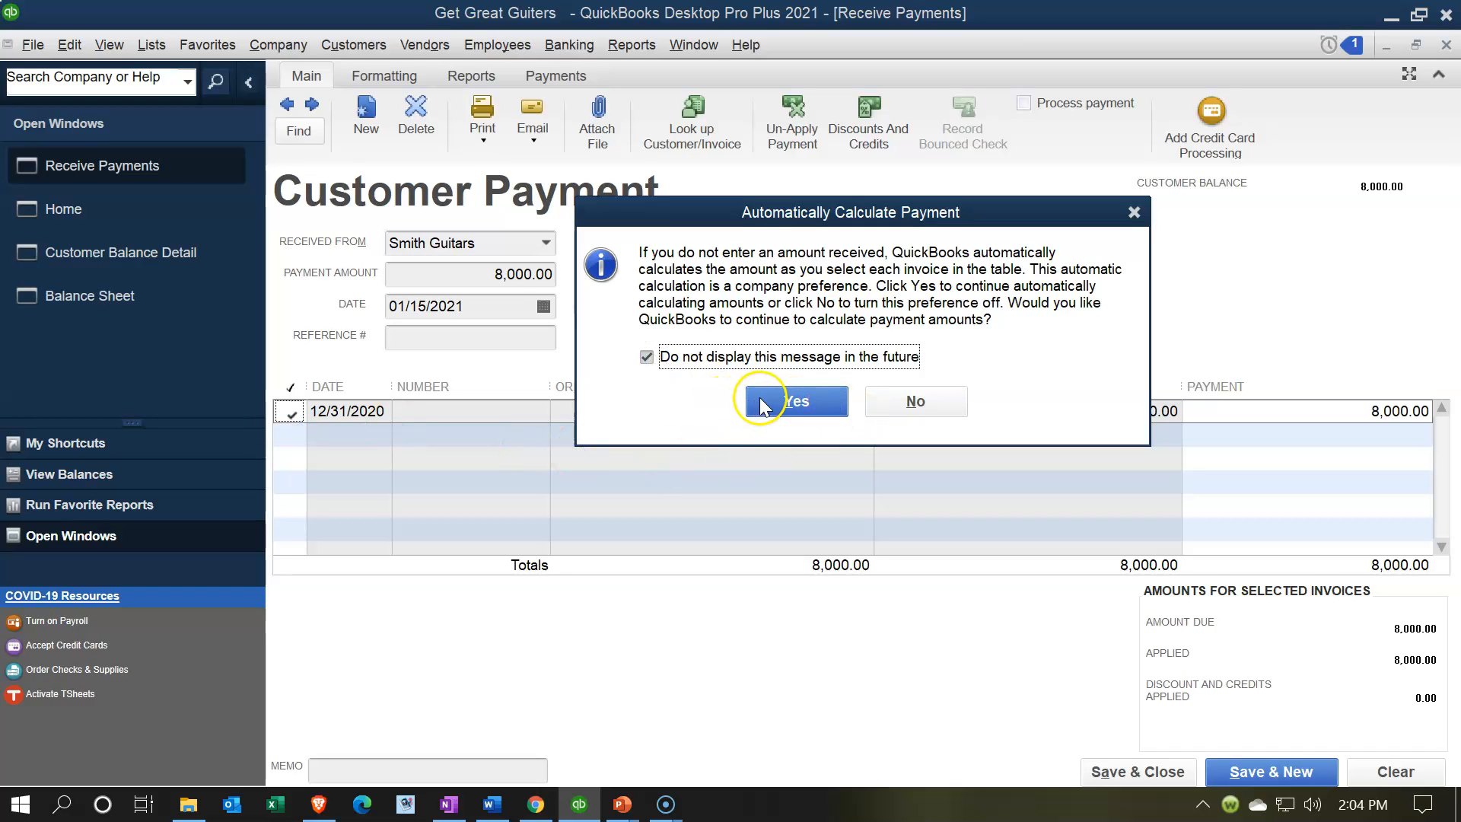
Date the Smith Guitars payment 01/16/2021 and choose cash as its payment method.
double_click(479, 310)
key(plus)
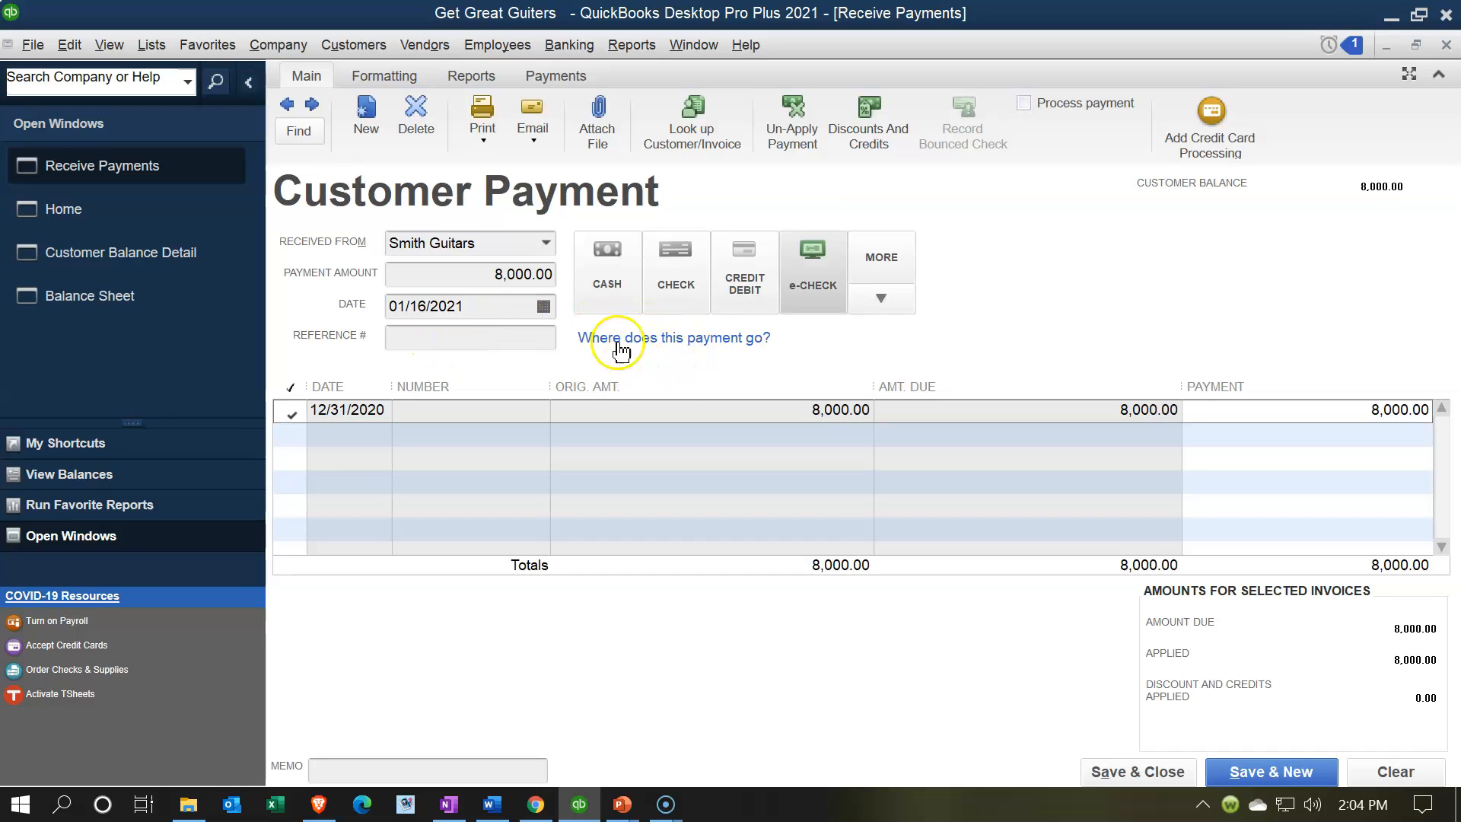
click(592, 281)
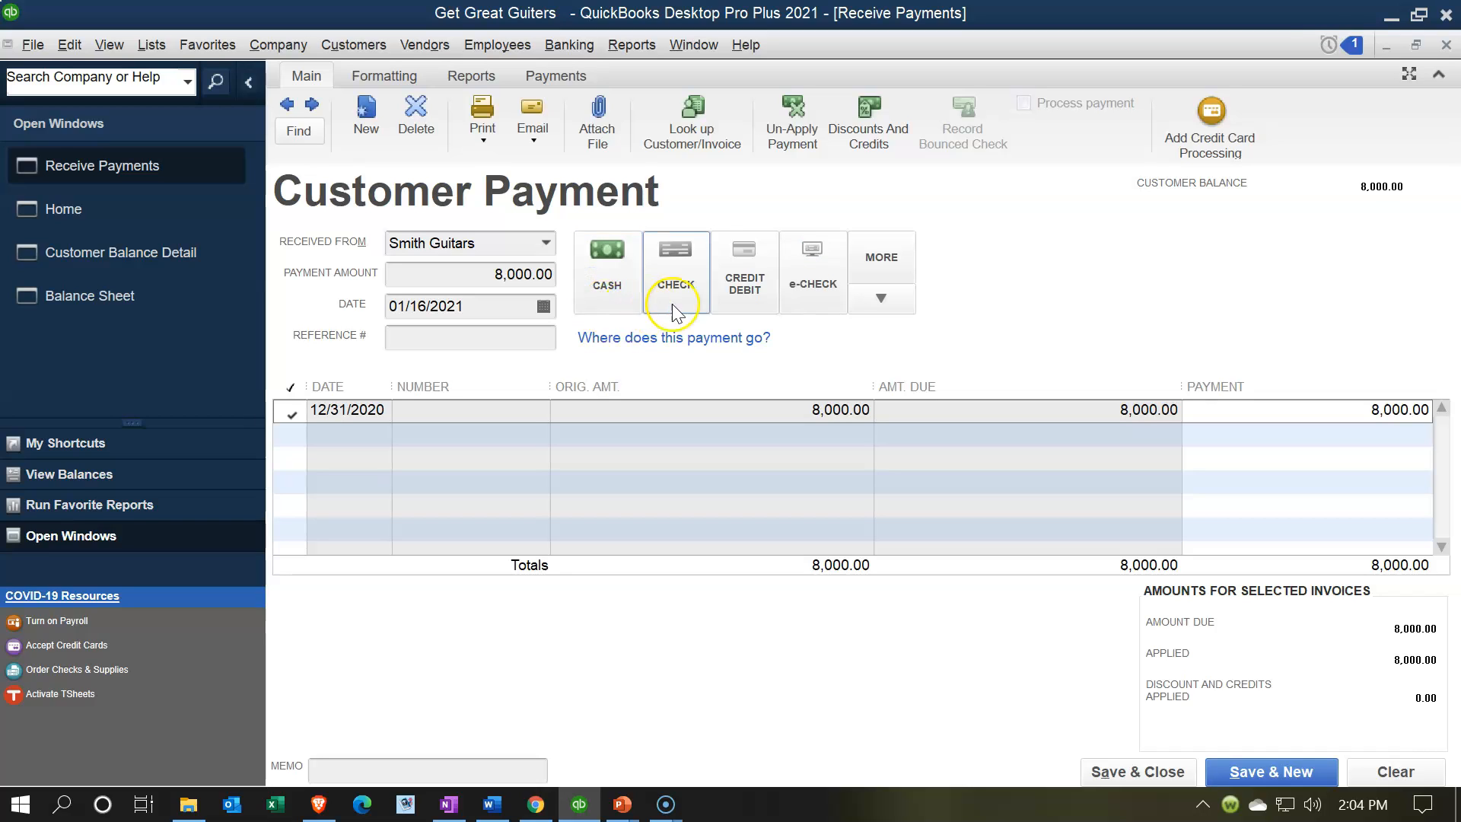
click(795, 301)
click(583, 295)
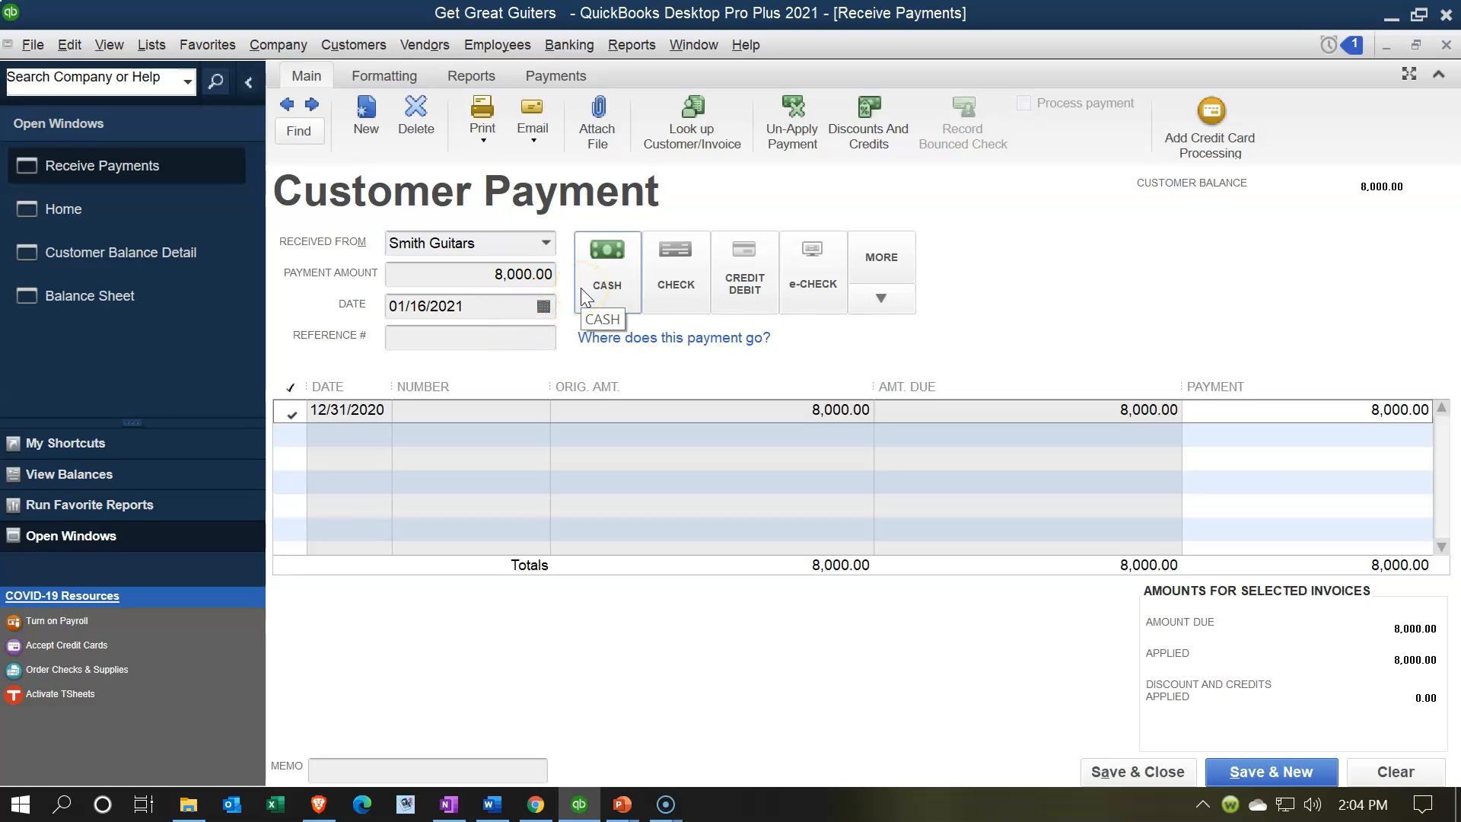
click(652, 301)
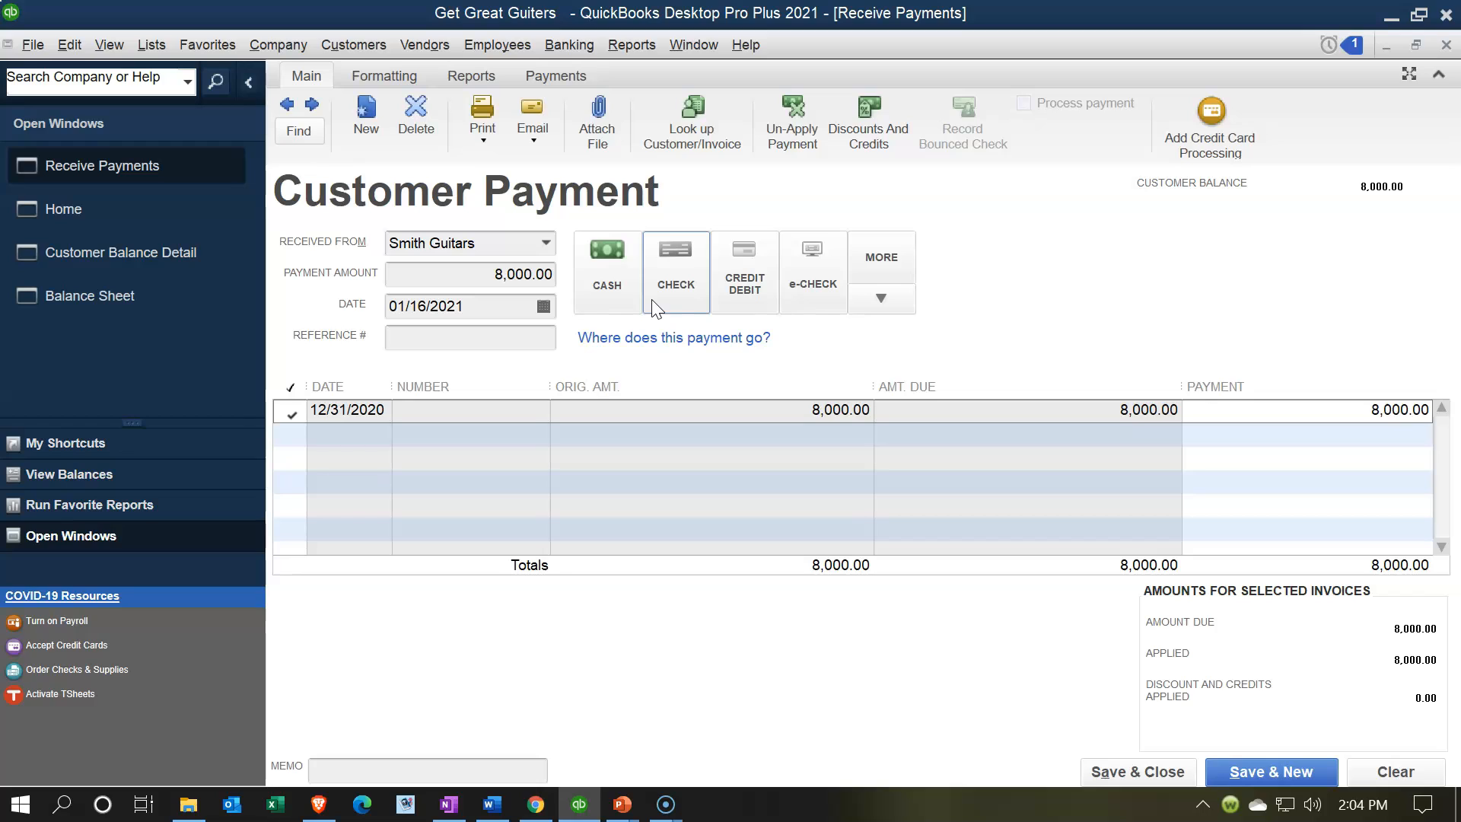
click(735, 304)
click(817, 308)
click(829, 339)
click(818, 329)
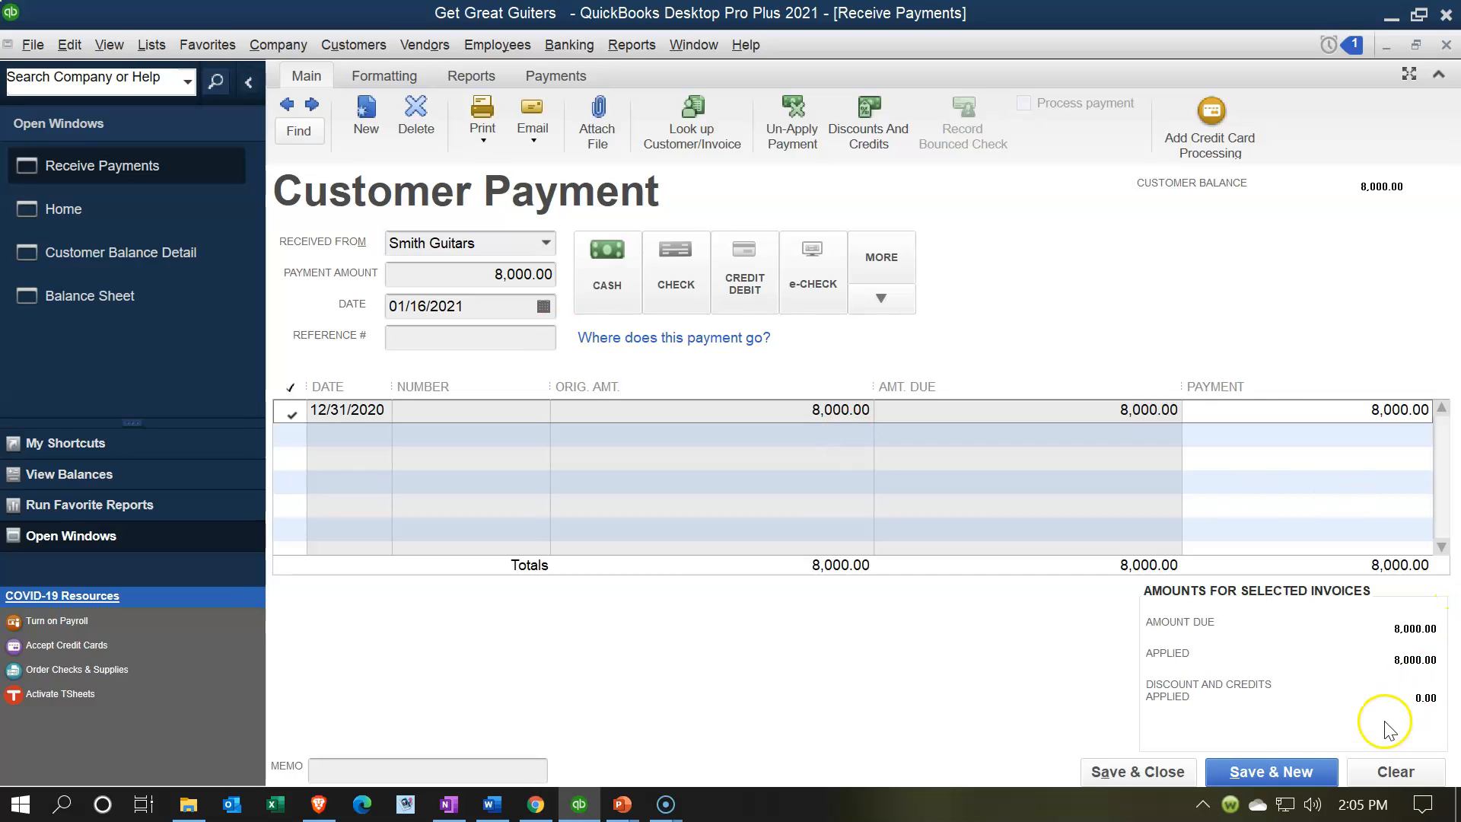
Save and close the Smith Guitars payment, and check its entry in the Undeposited Funds detail from the Balance Sheet.
click(1179, 770)
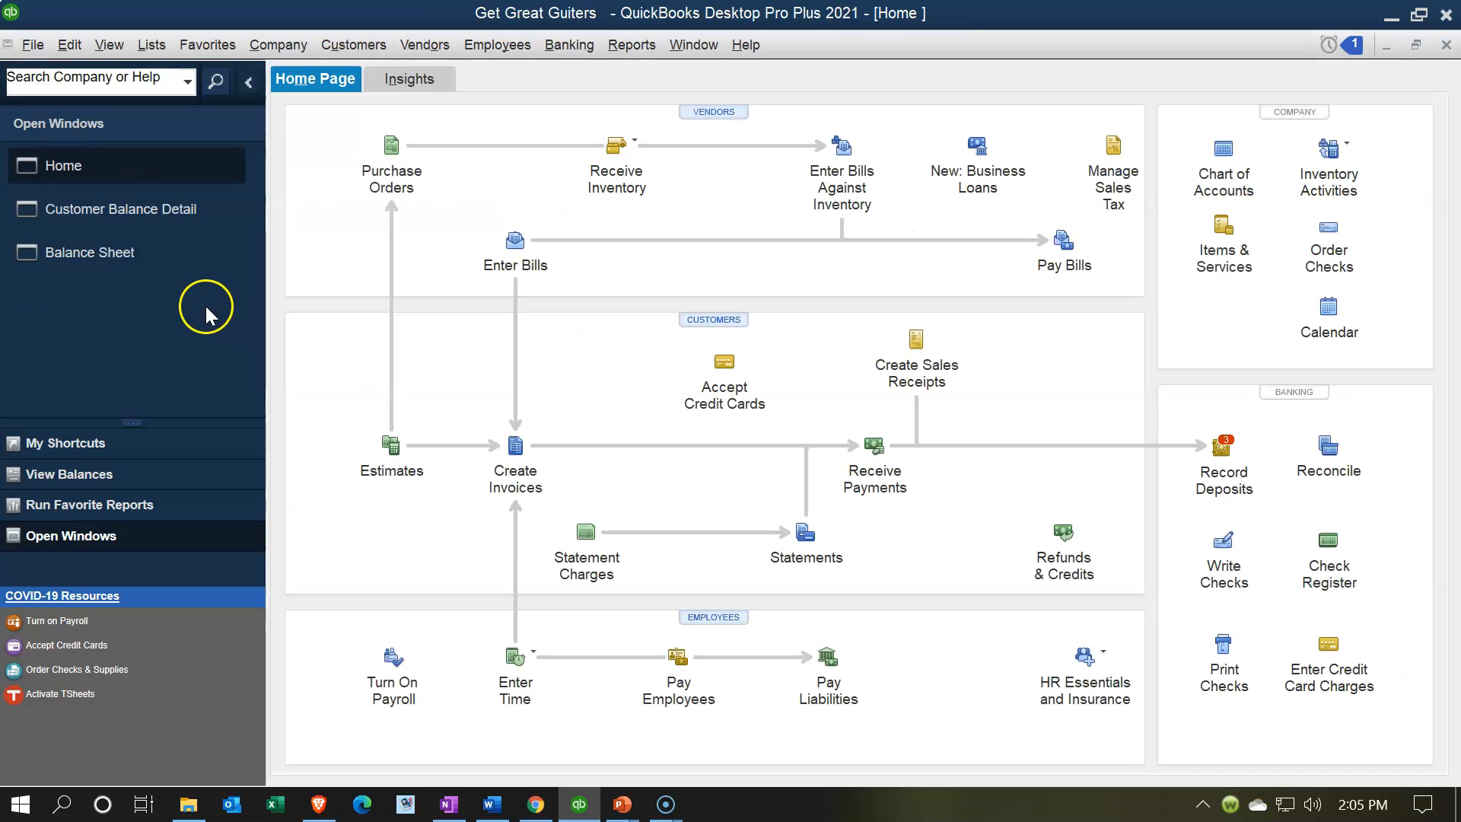
click(130, 231)
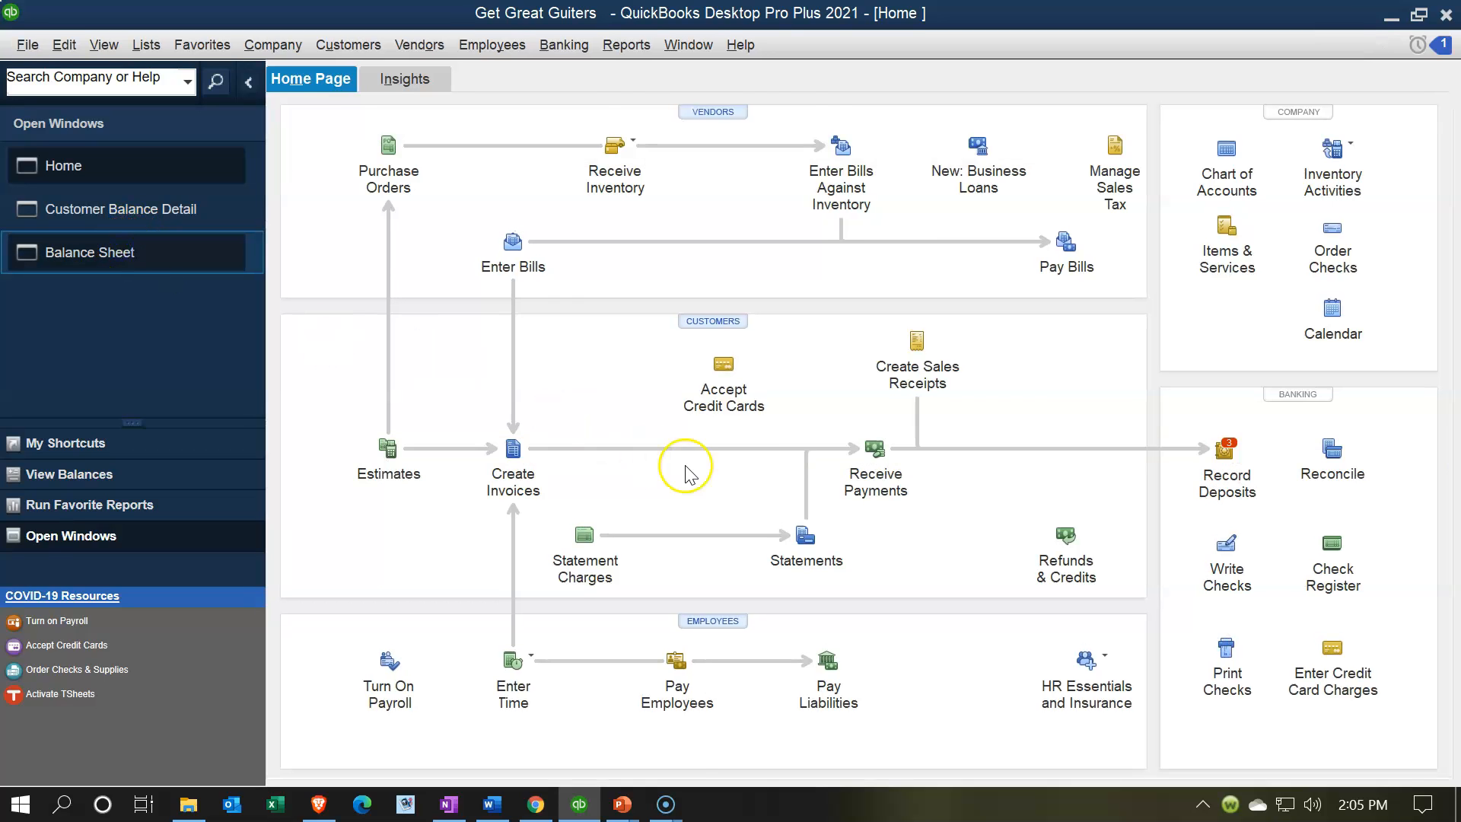
click(956, 495)
double_click(974, 488)
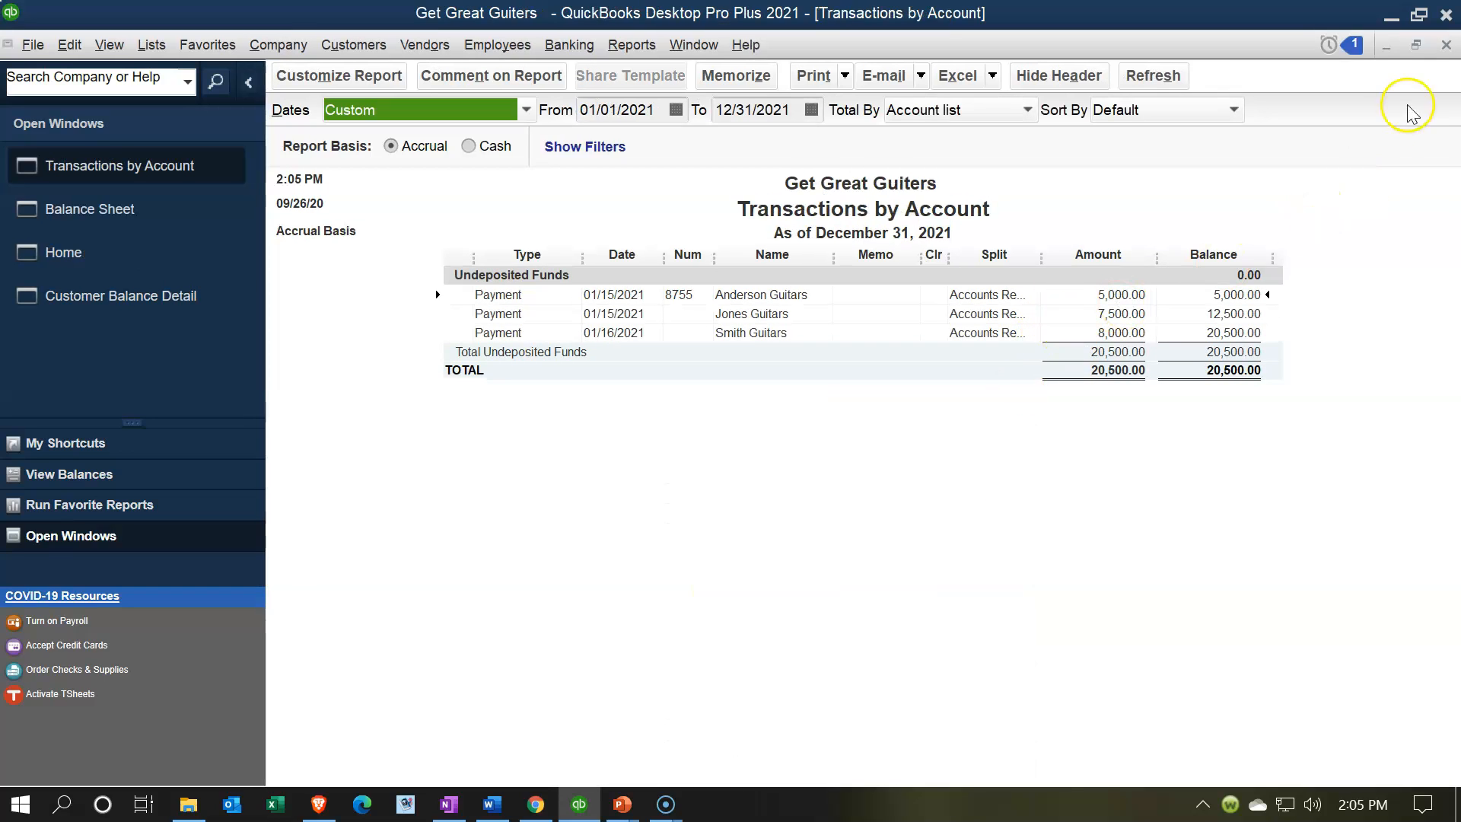
click(1446, 46)
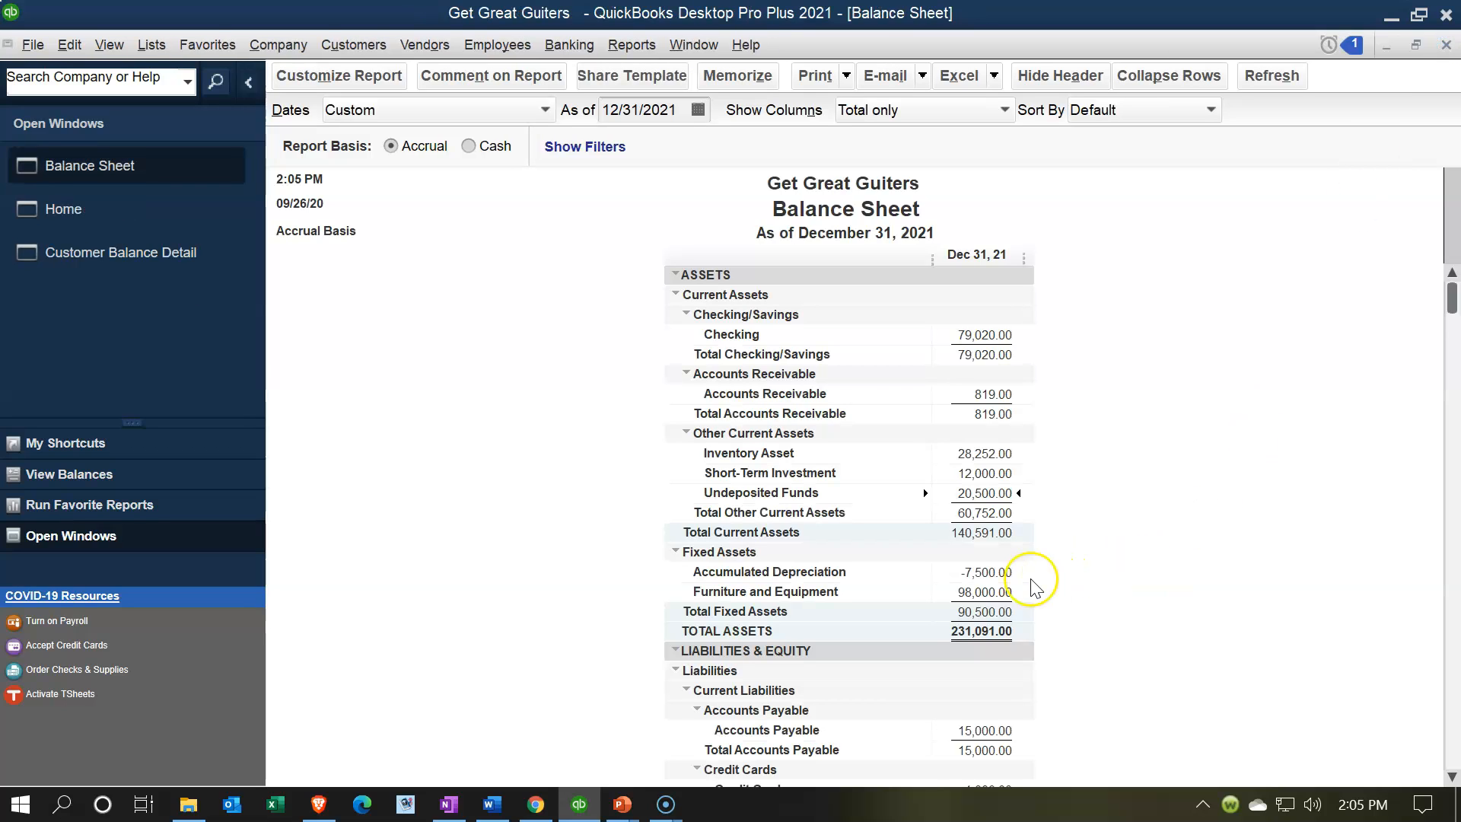
Check the Smith Guitars payment in the Accounts Receivable detail and in the Customer Balance Detail report.
double_click(973, 394)
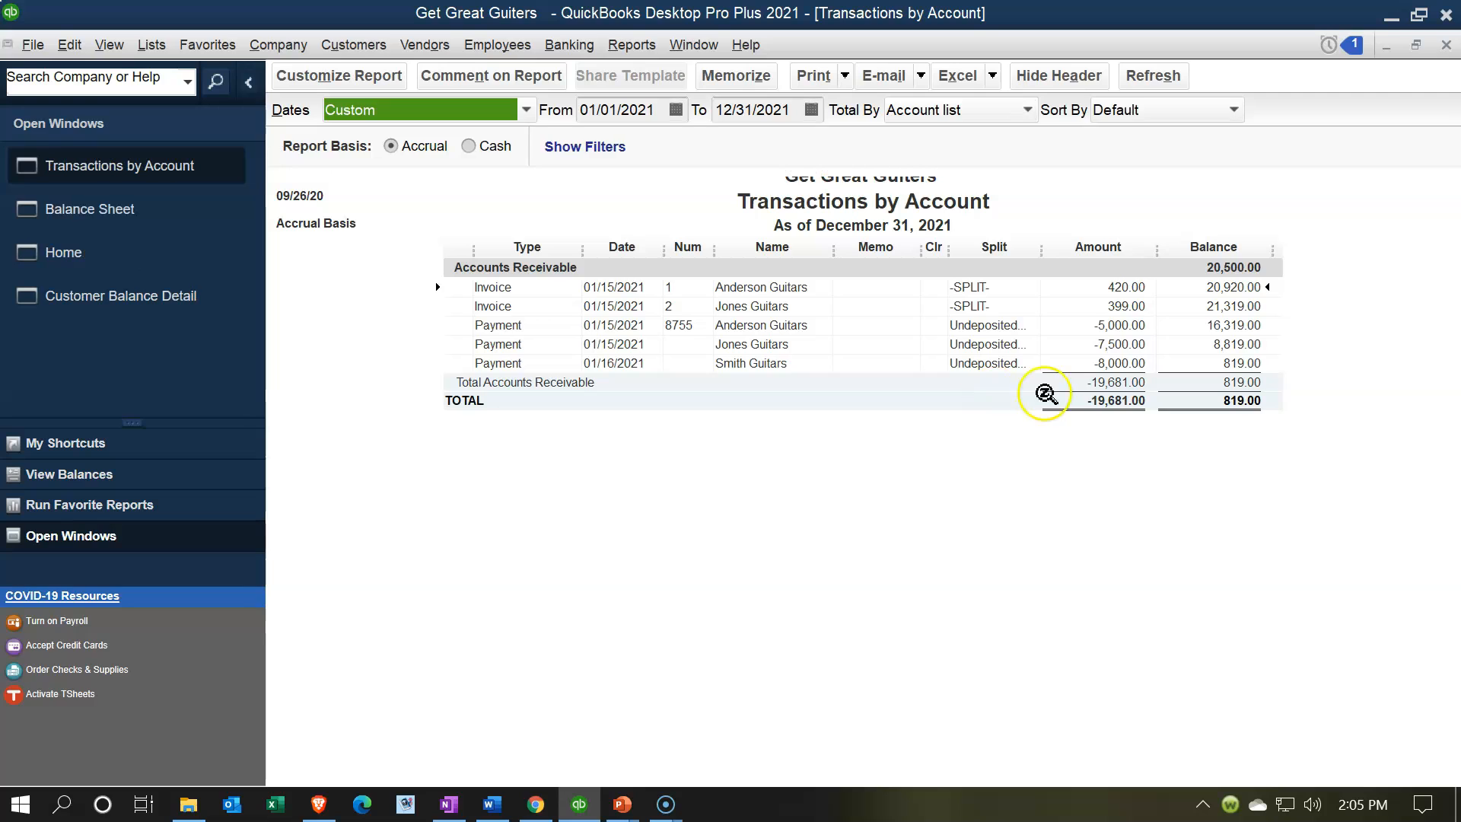
click(1445, 46)
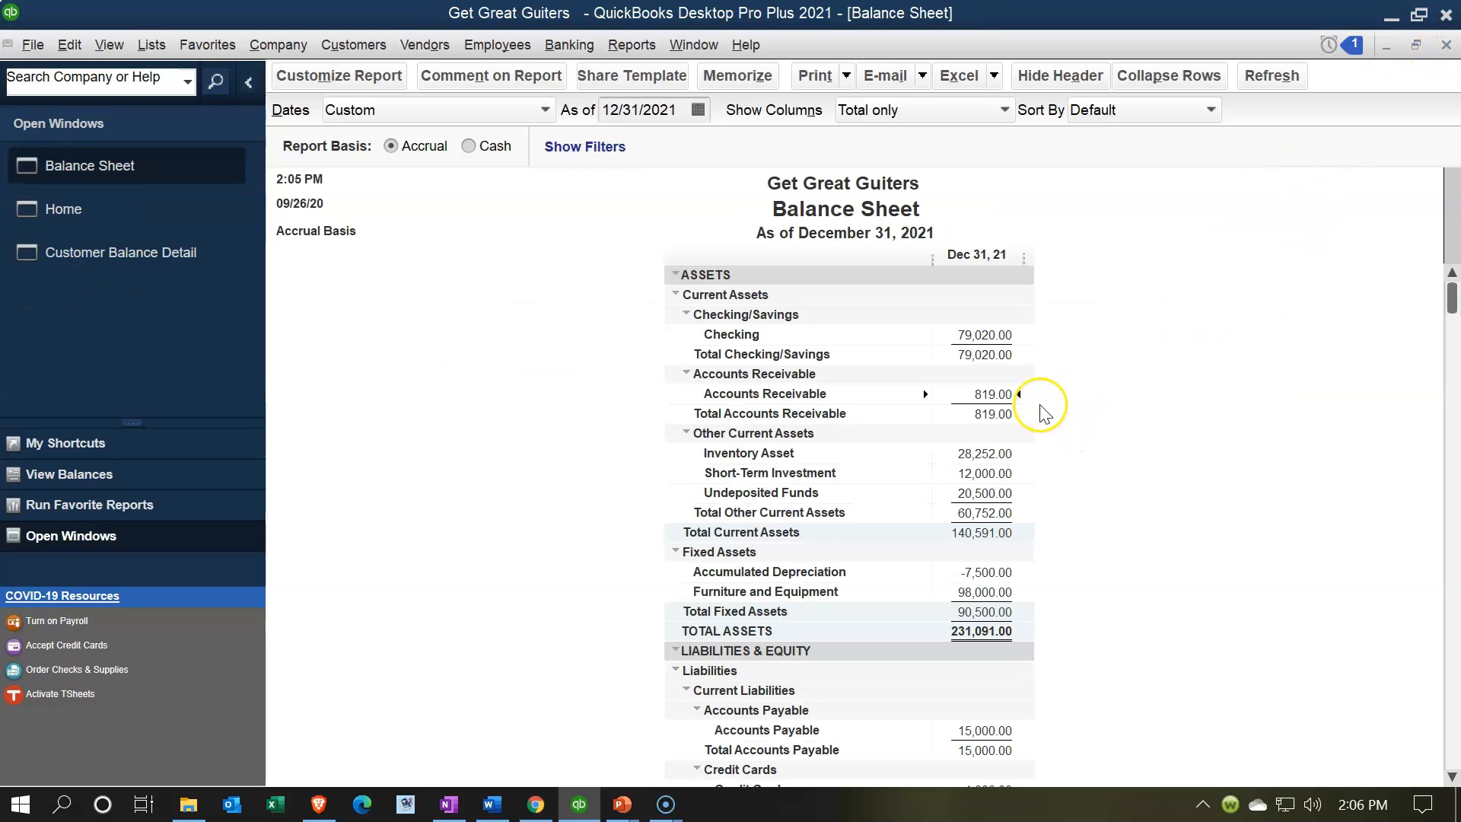
click(181, 263)
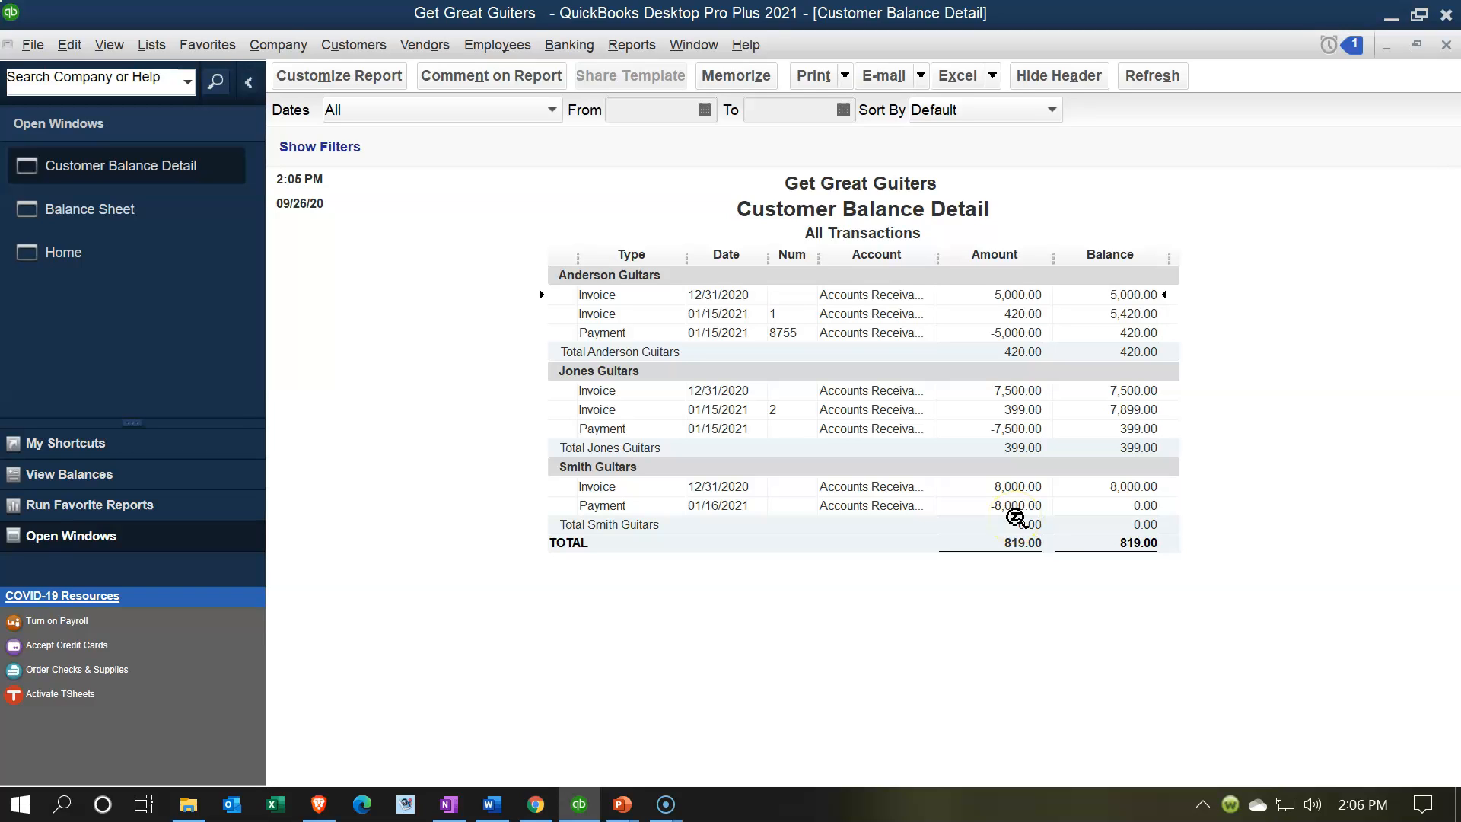
View the customer payments available for deposit, and close the deposit form without recording anything.
click(143, 257)
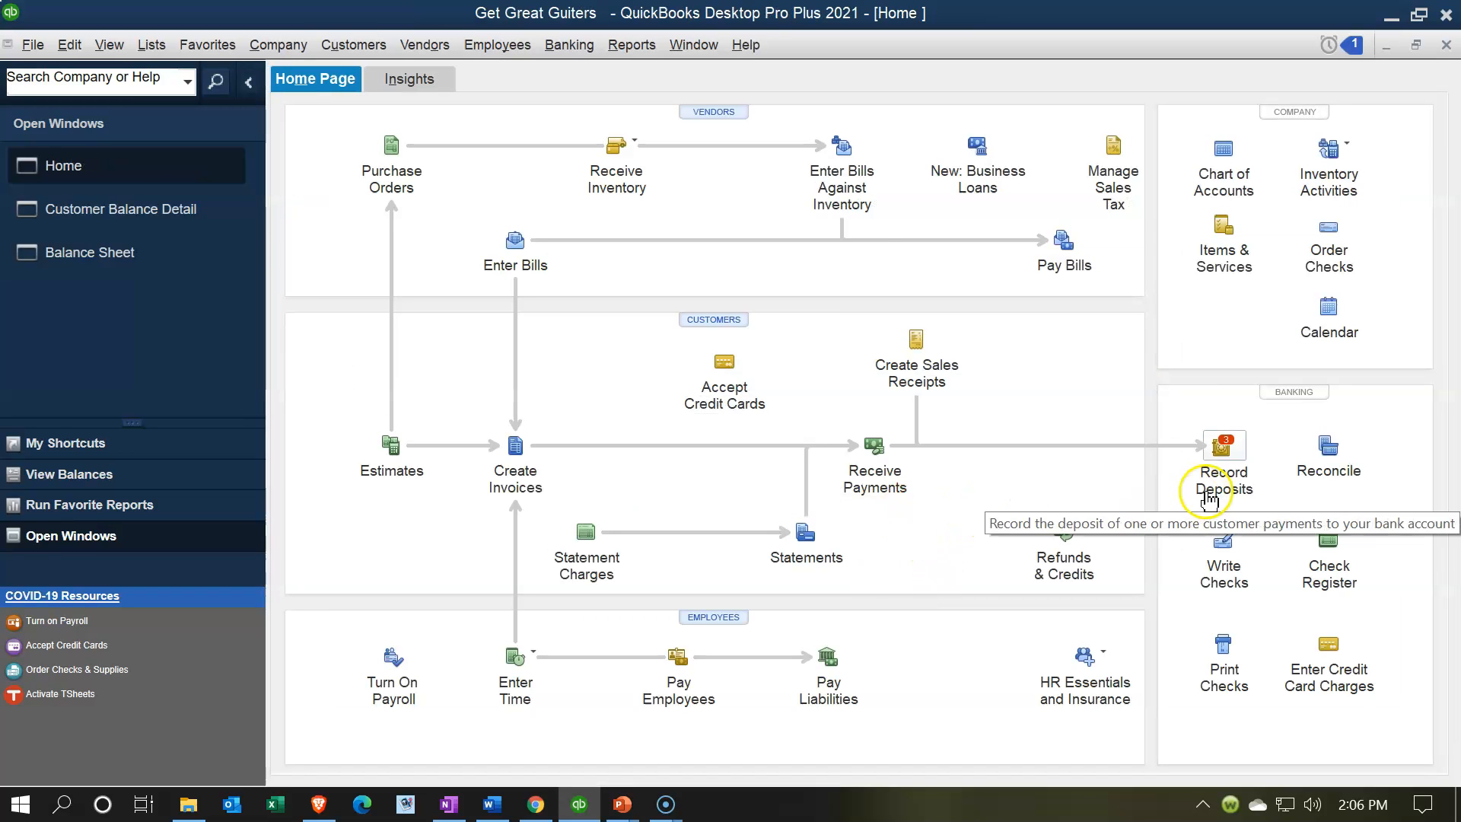
click(1221, 453)
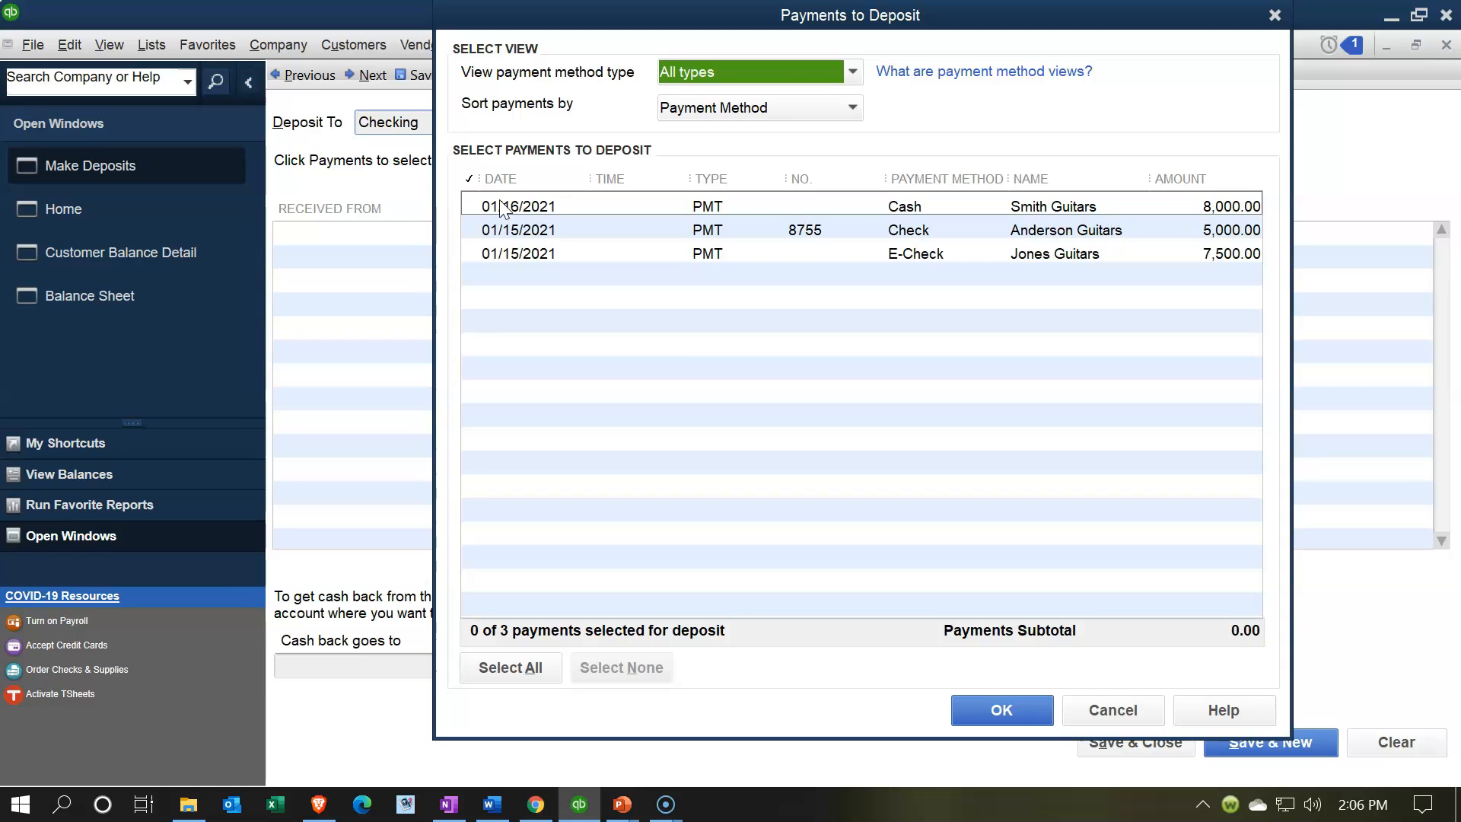
click(1275, 17)
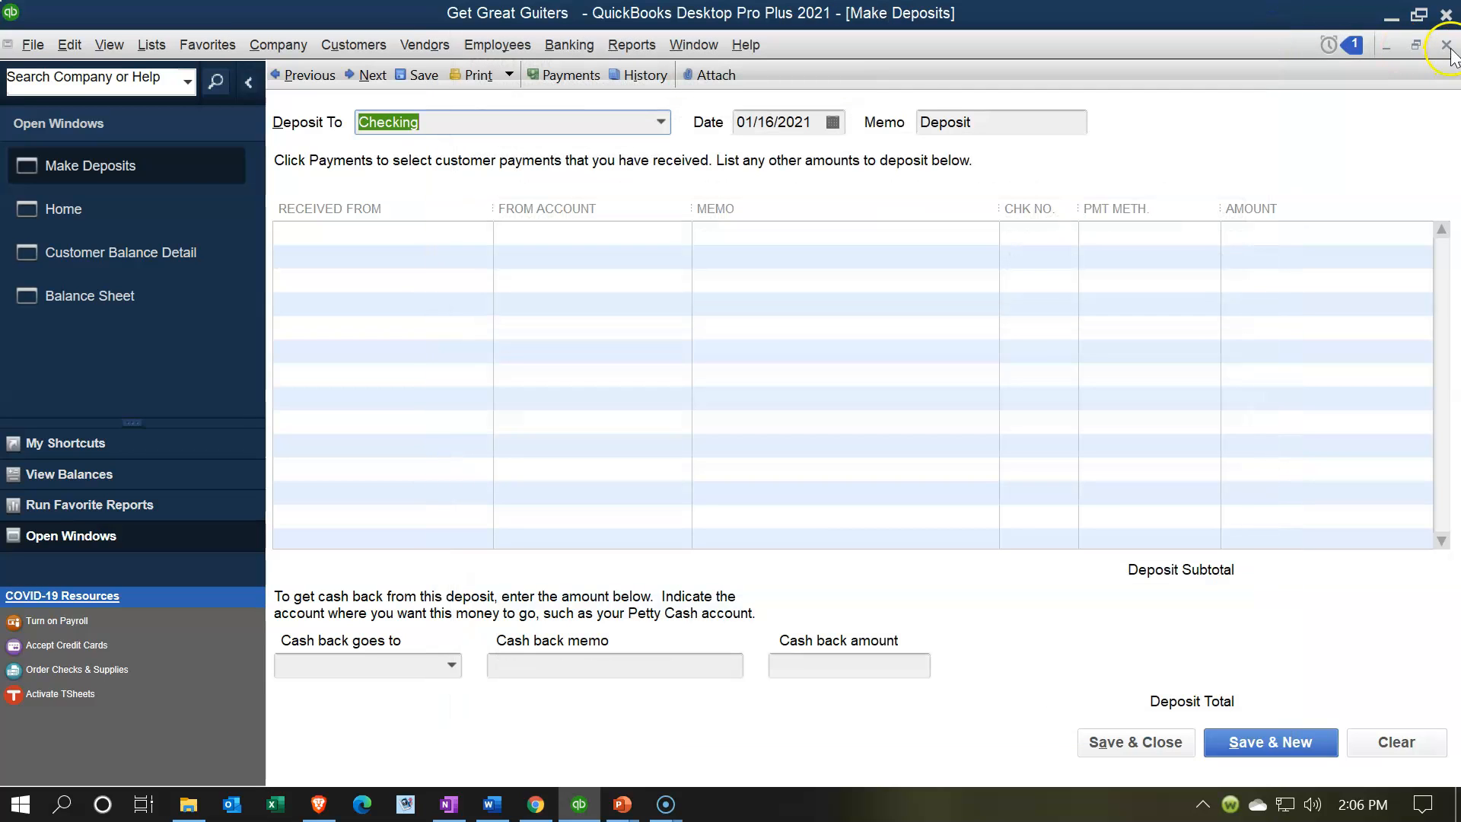
click(1446, 45)
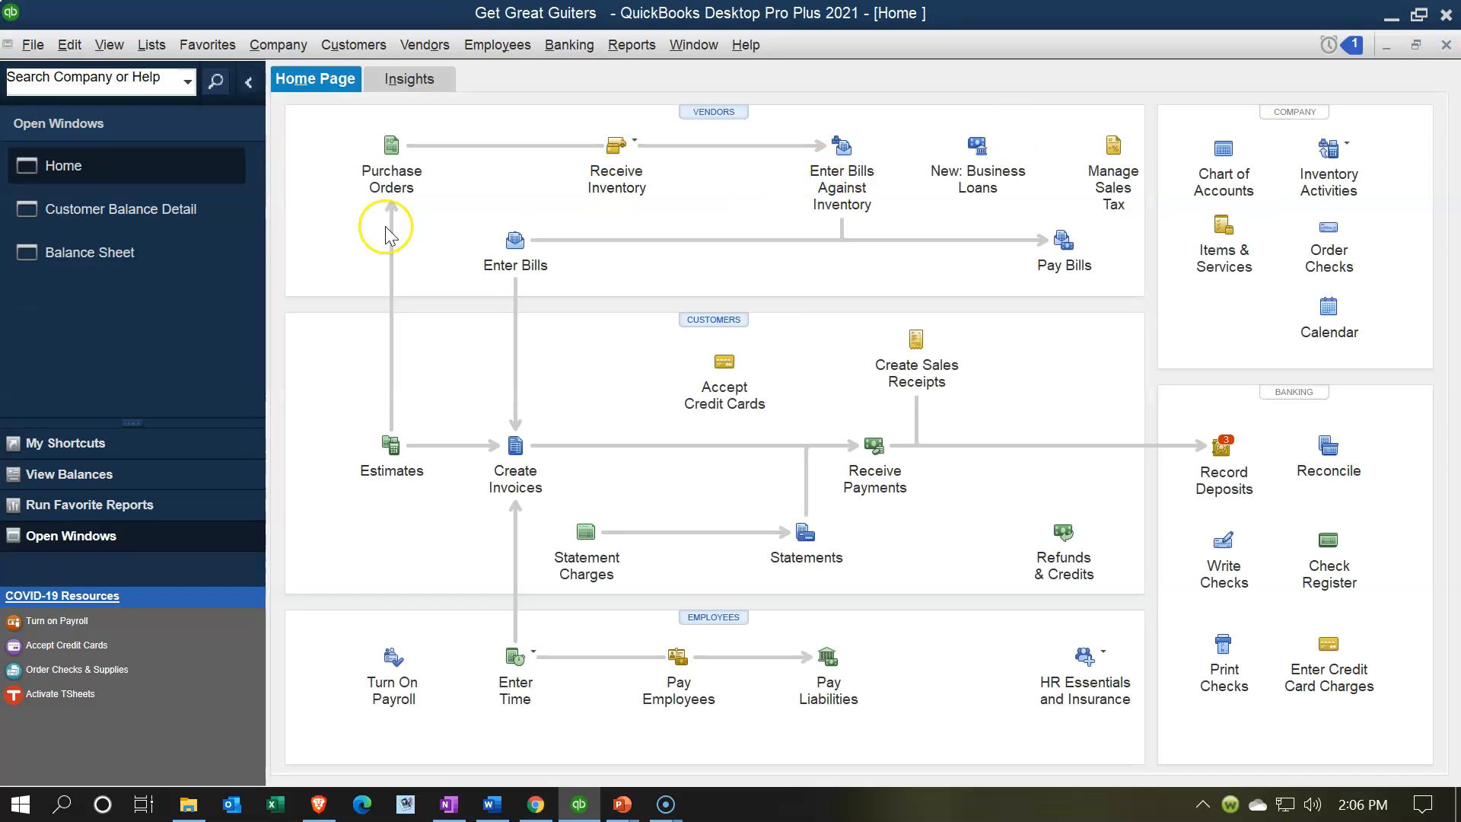
Review the Balance Sheet's assets, liabilities and equity.
click(131, 250)
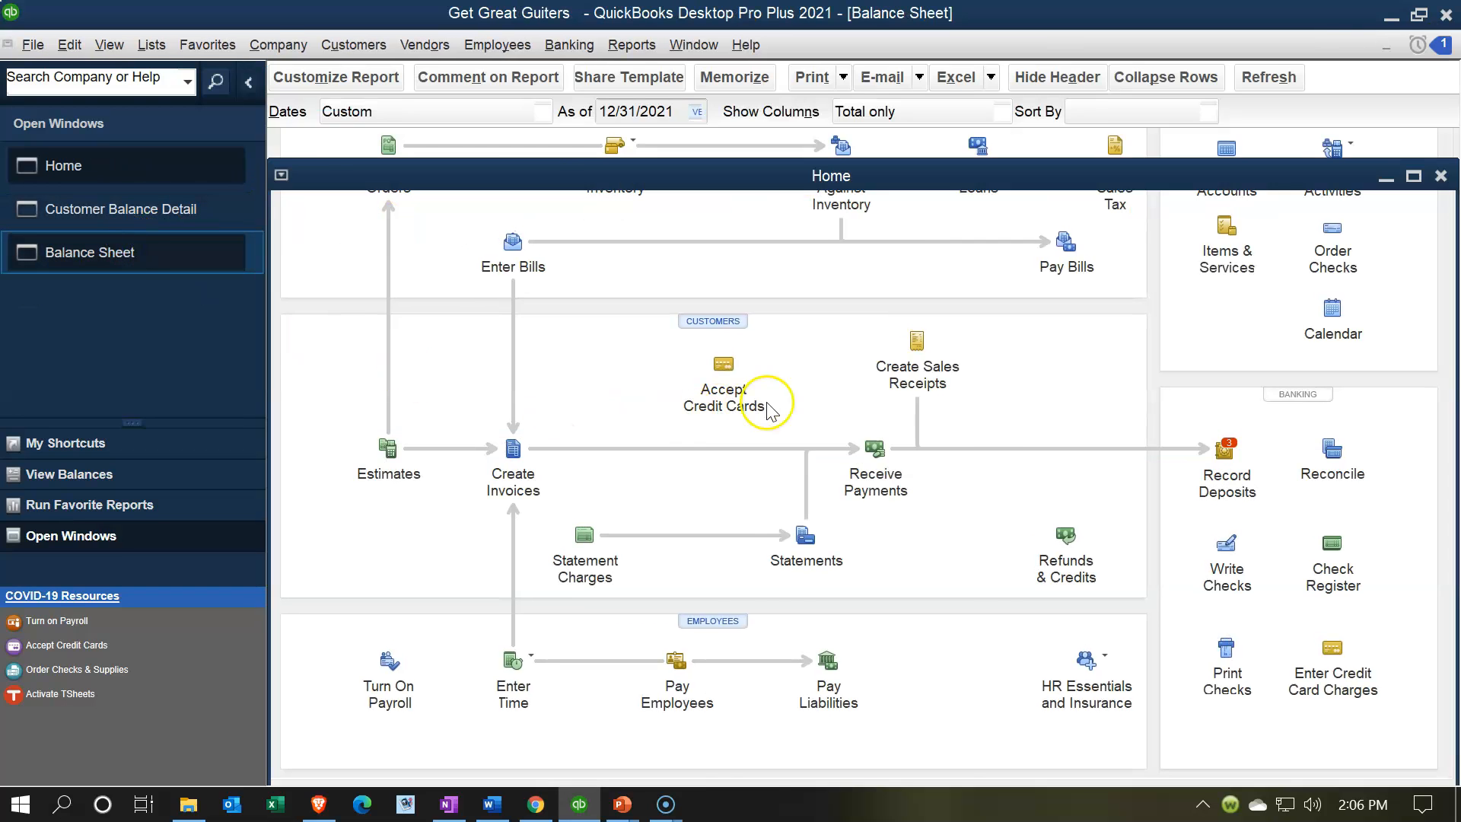
scroll(581, 466, down, 5)
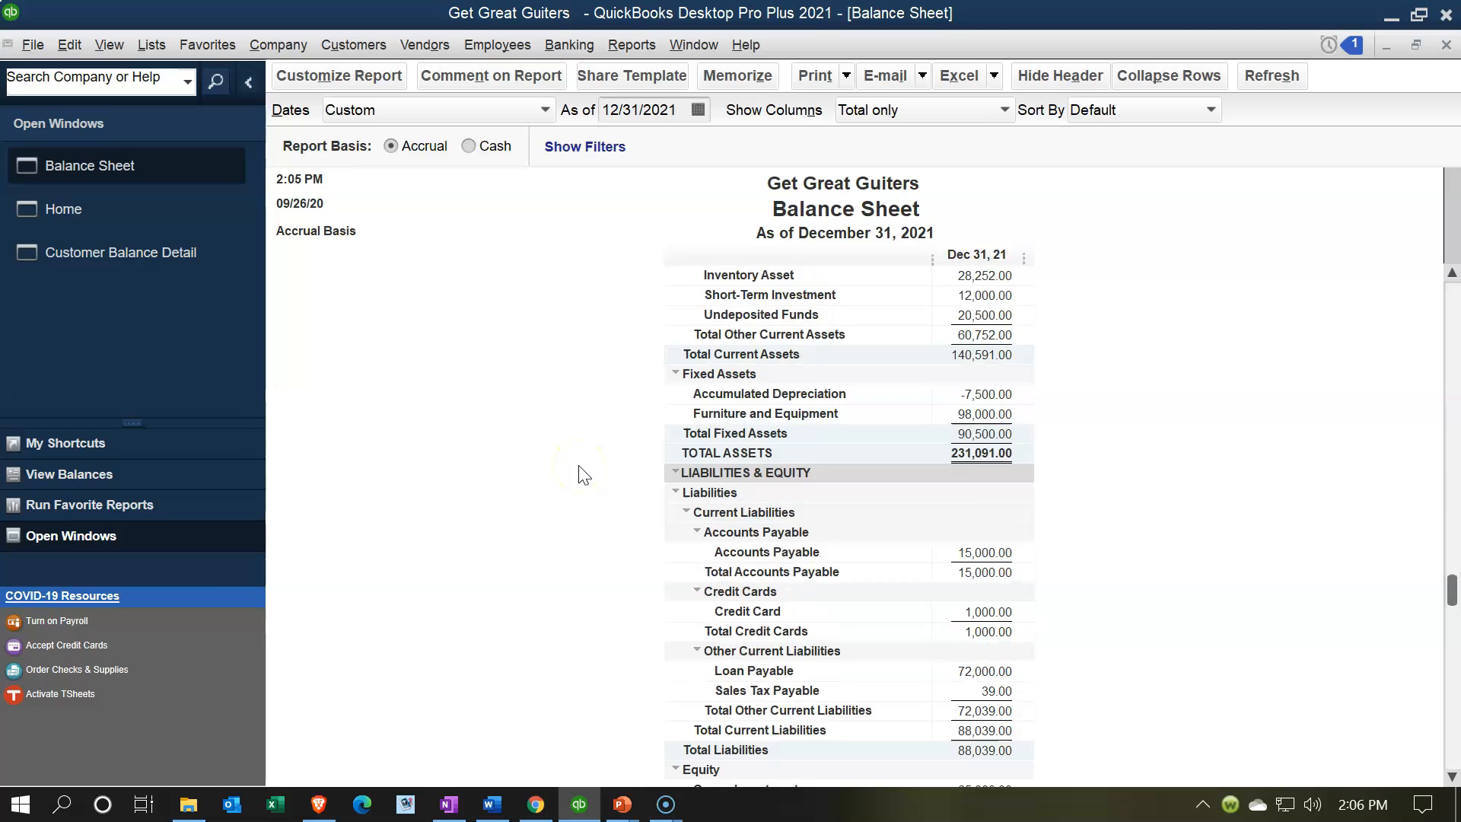
scroll(583, 473, down, 2)
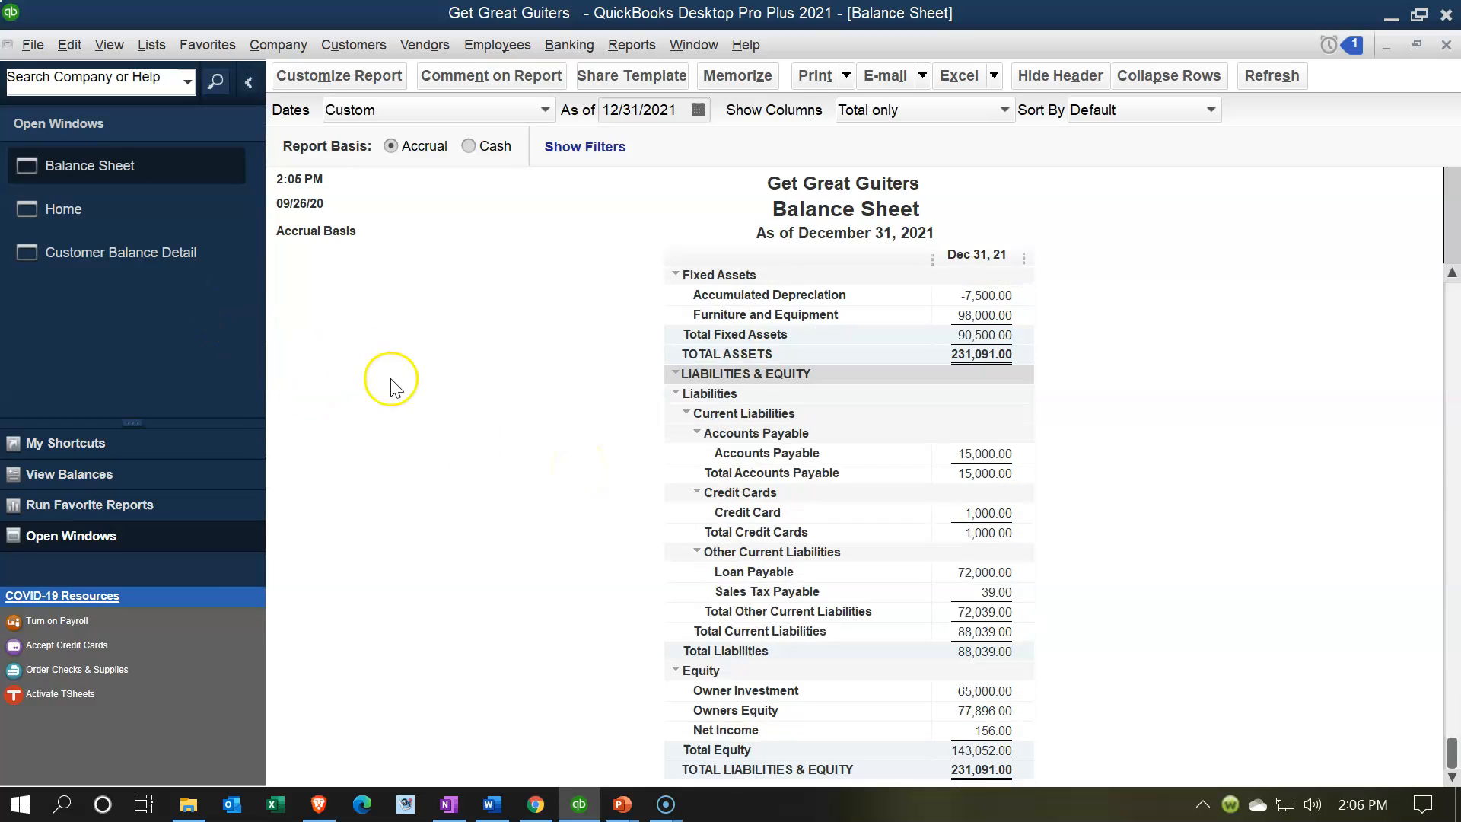
scroll(471, 417, up, 5)
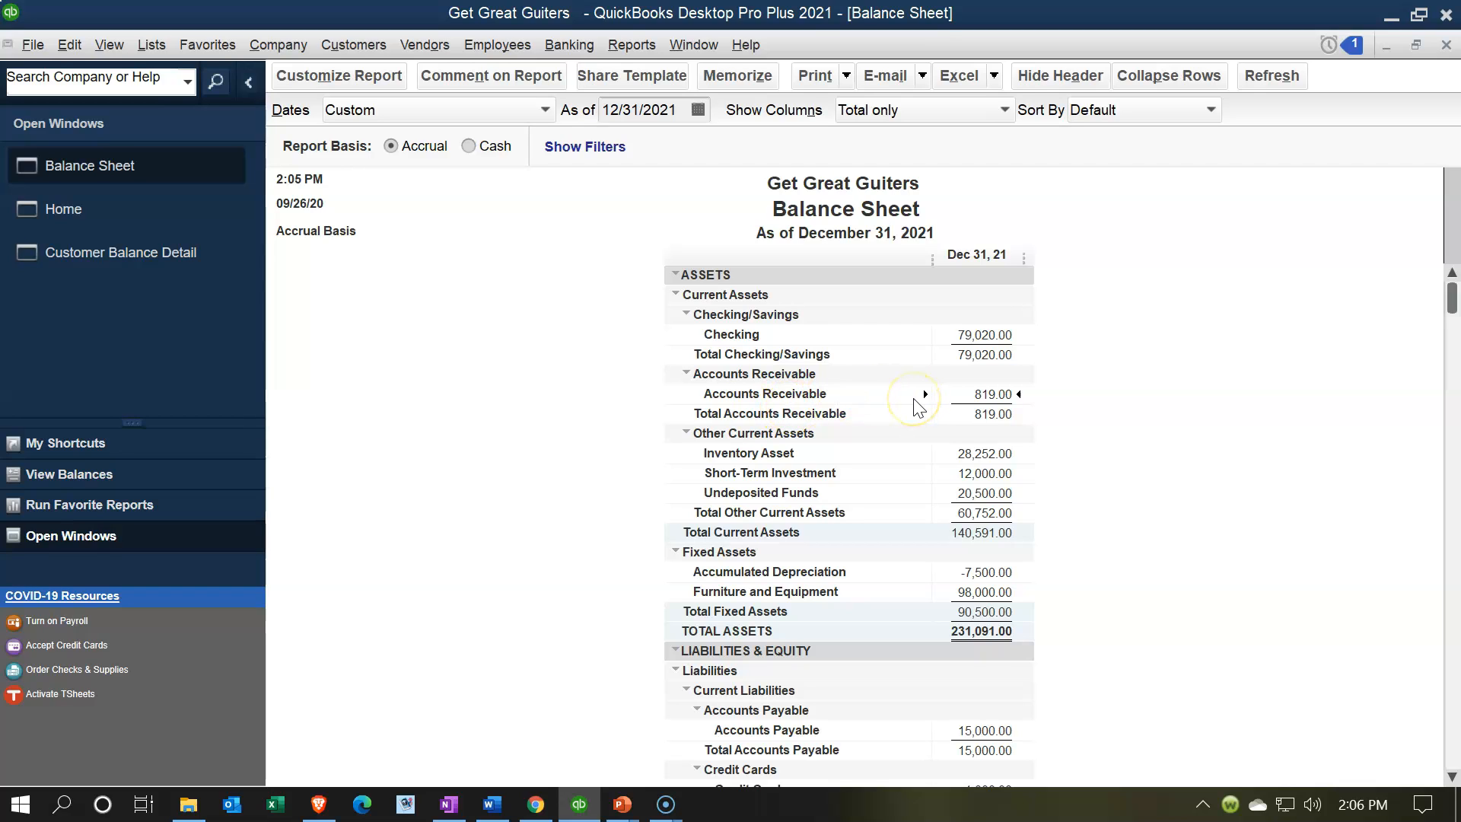
Run a Trial Balance report for 01/01/2021 to 12/31/2021.
click(625, 48)
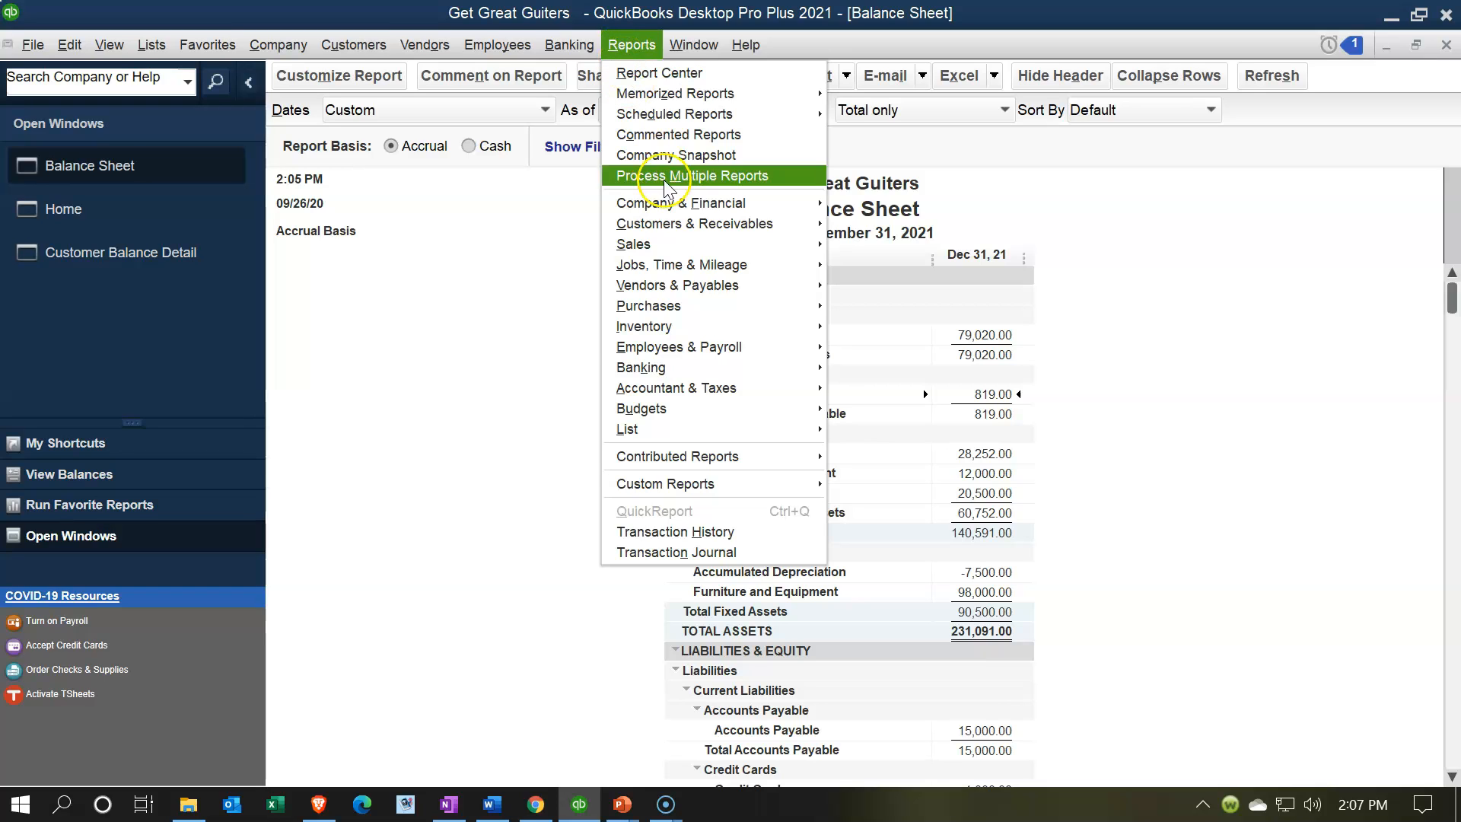
mouse_move(722, 389)
click(858, 389)
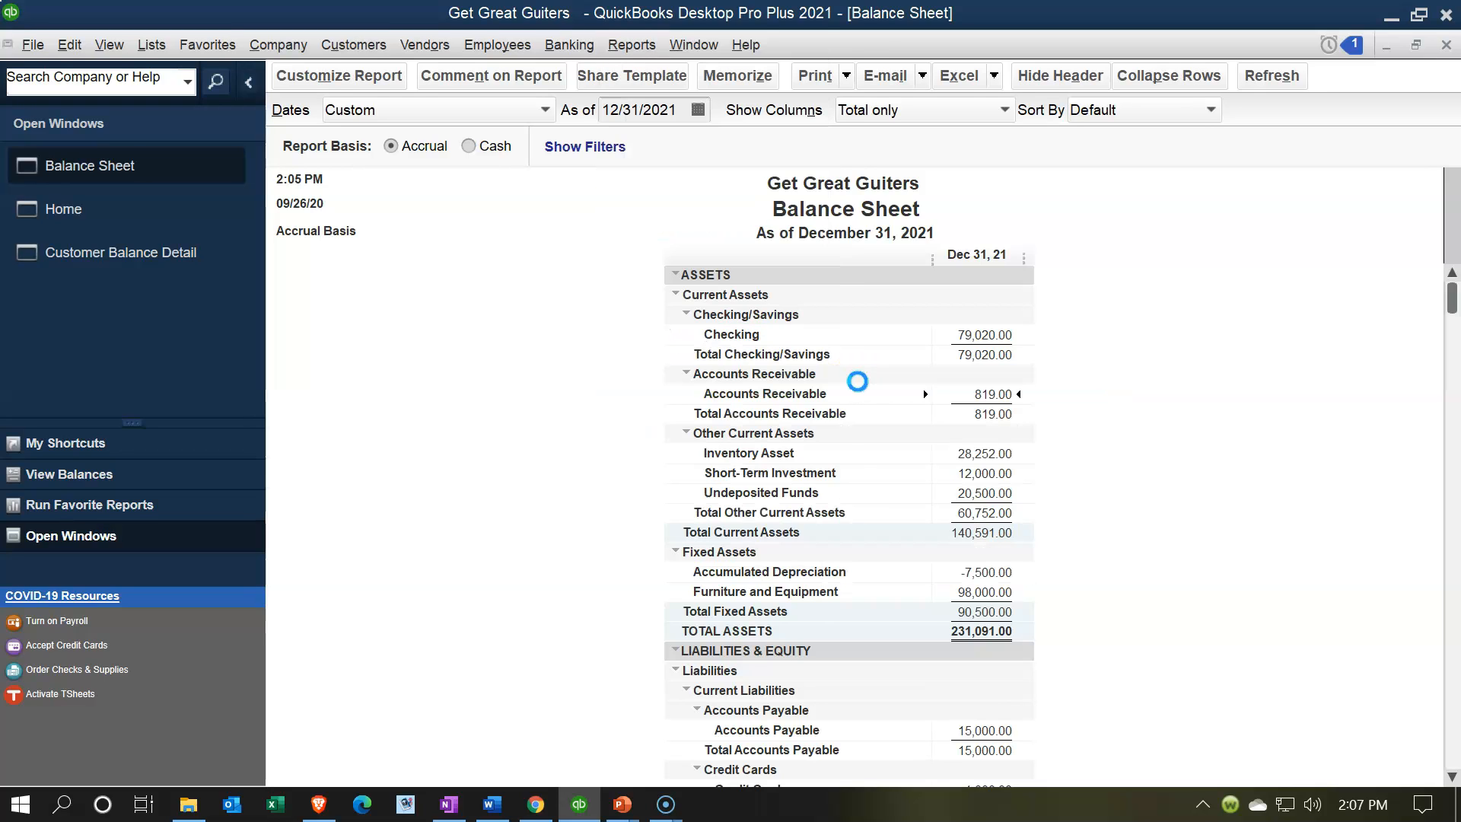
text(01012021)
key(Tab)
text(12312021)
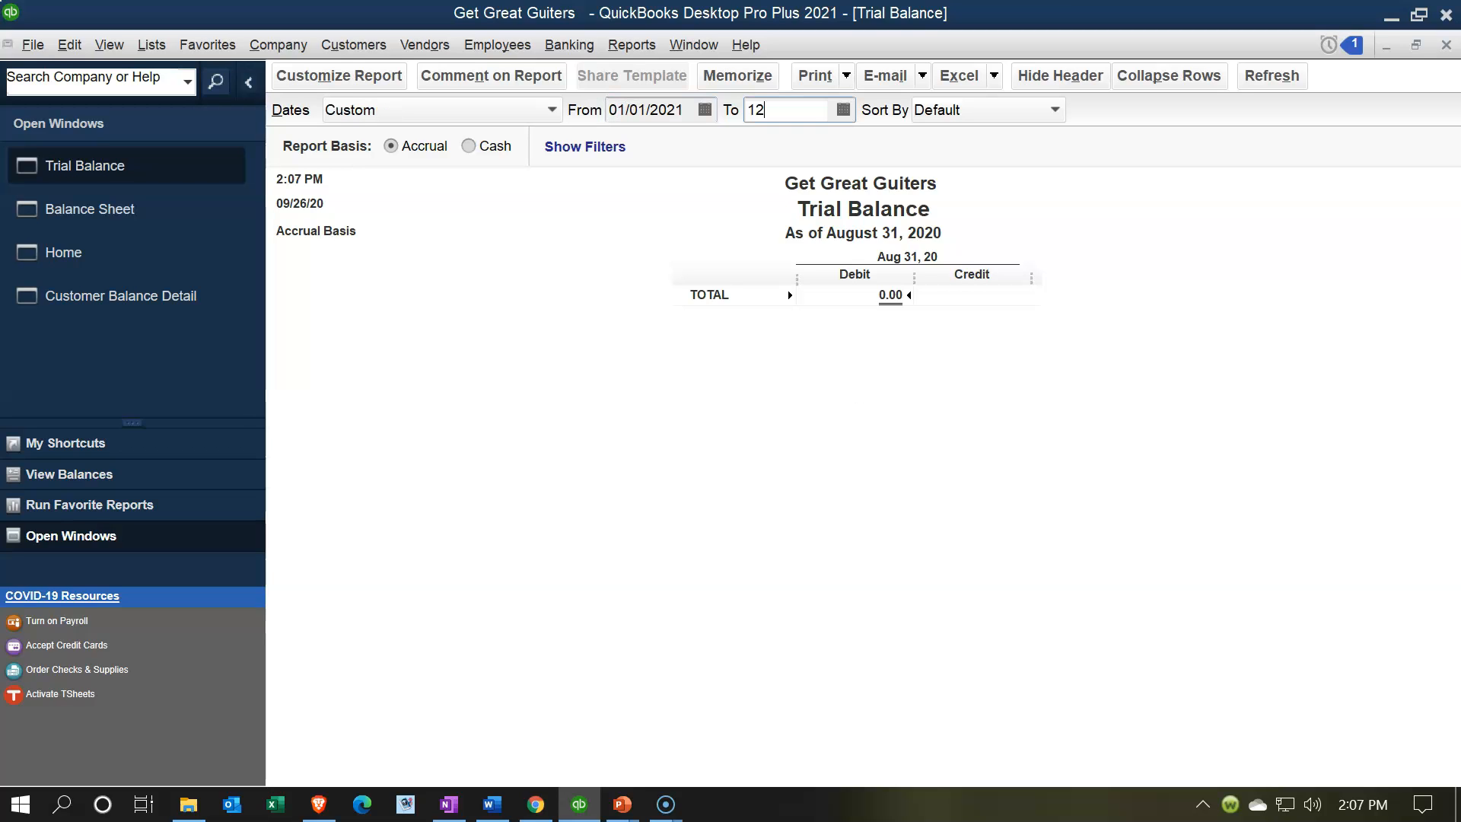
key(Tab)
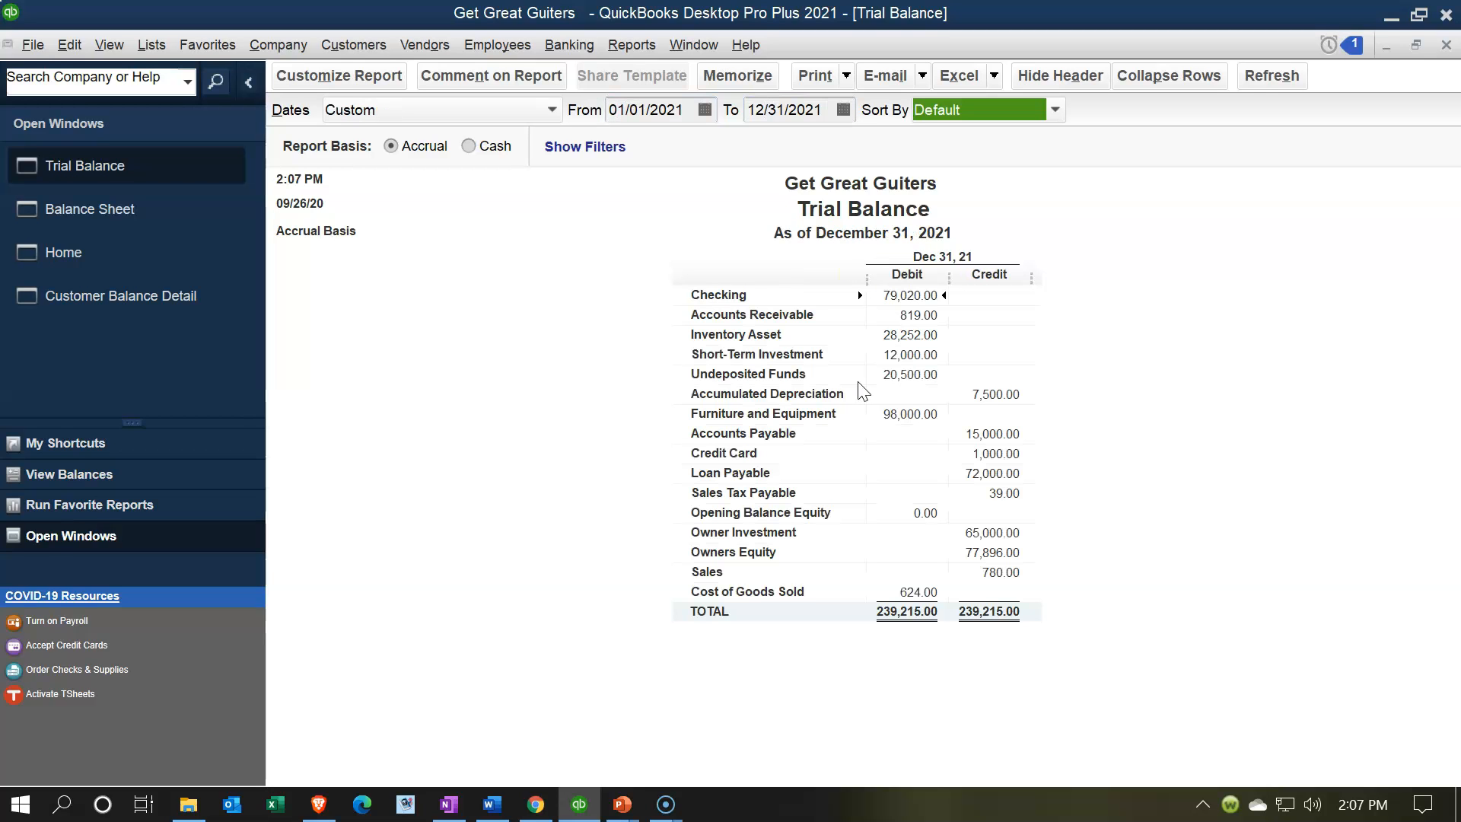
click(630, 493)
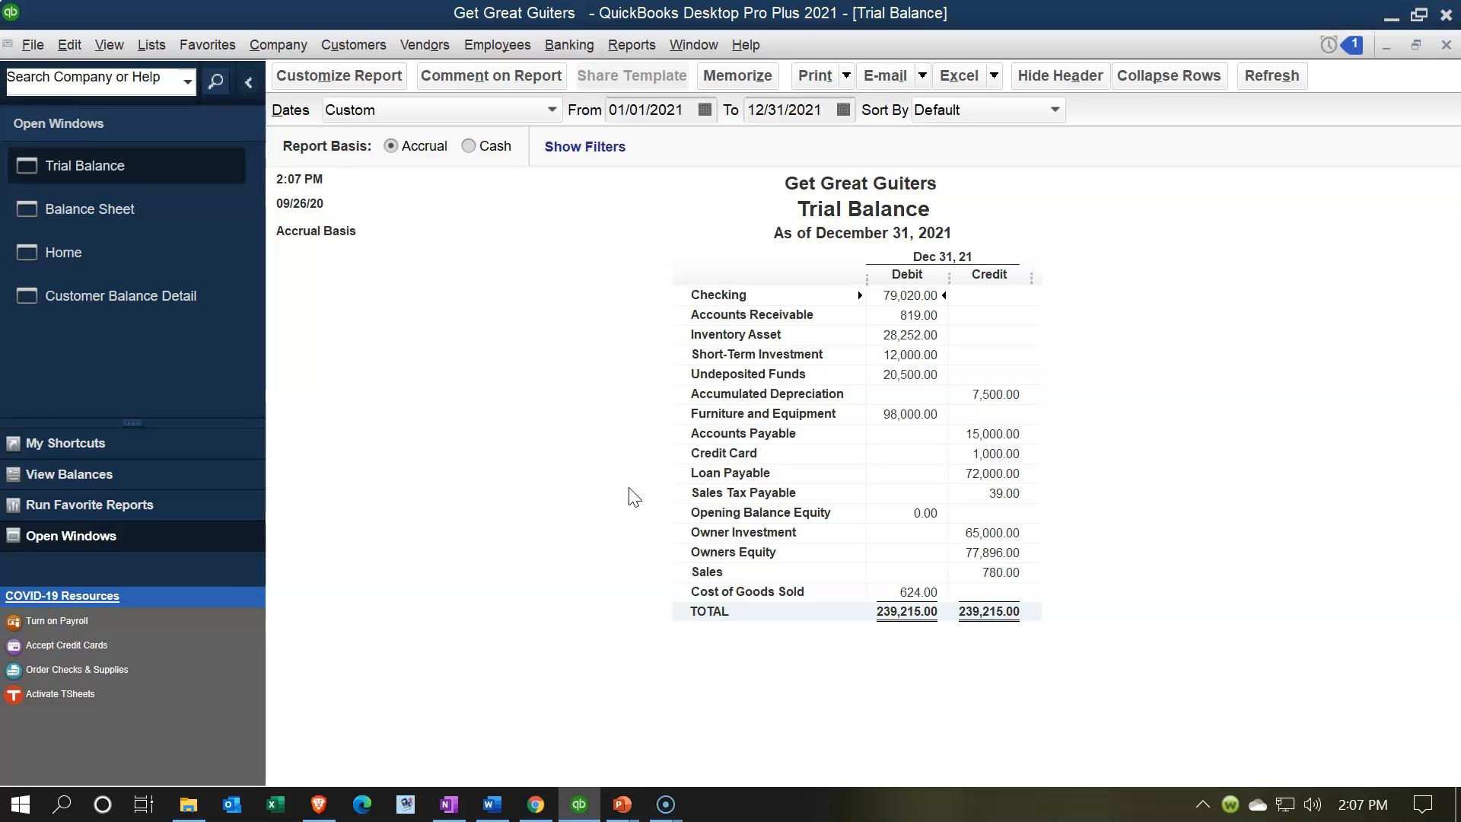